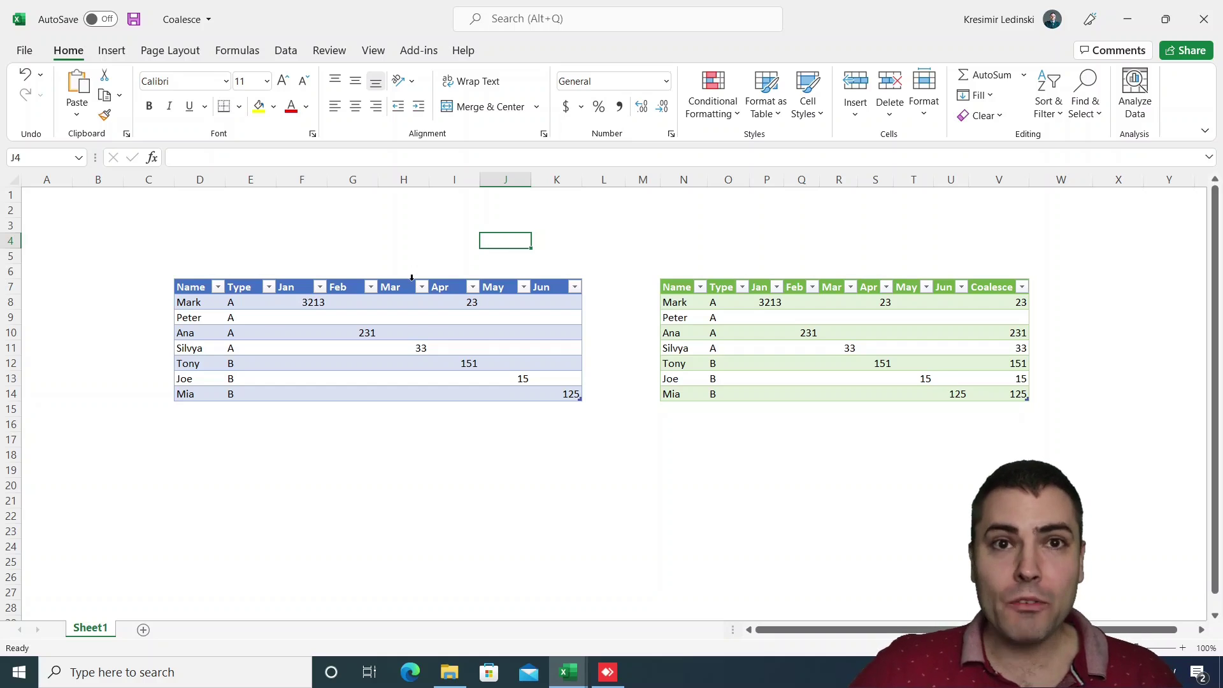
Step: Inspect the finished table's Coalesce results against the first row's monthly values, e.g. Apr 23
left_click(595, 239)
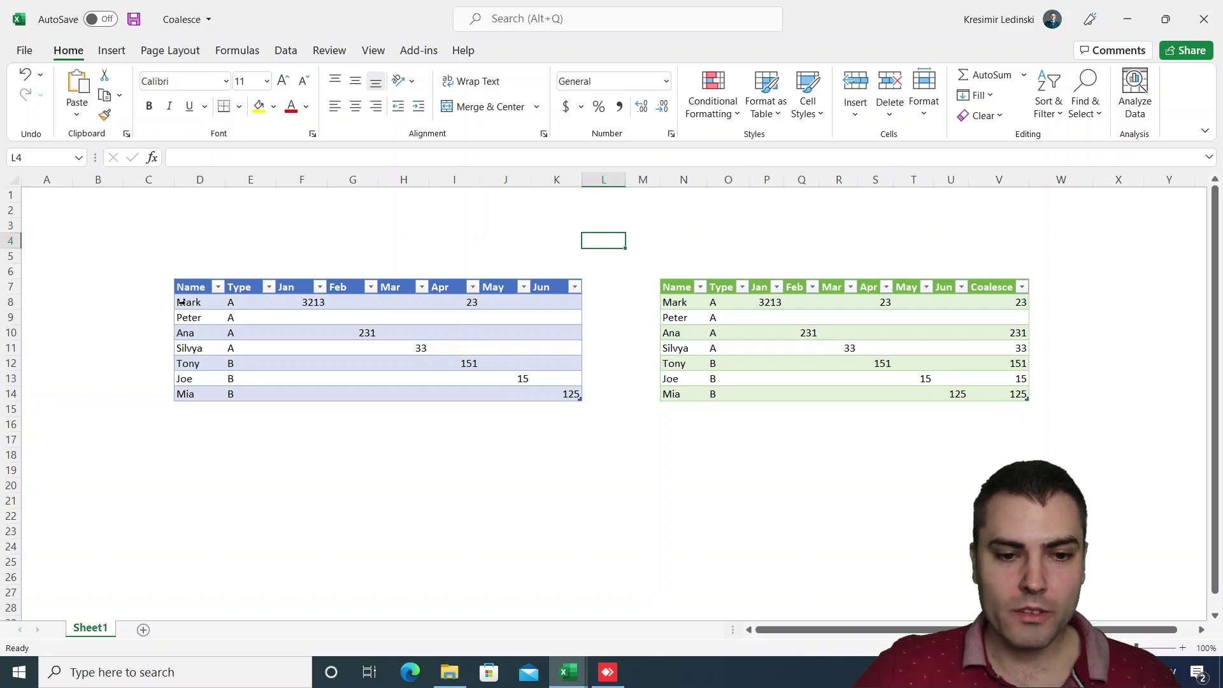
left_click(284, 328)
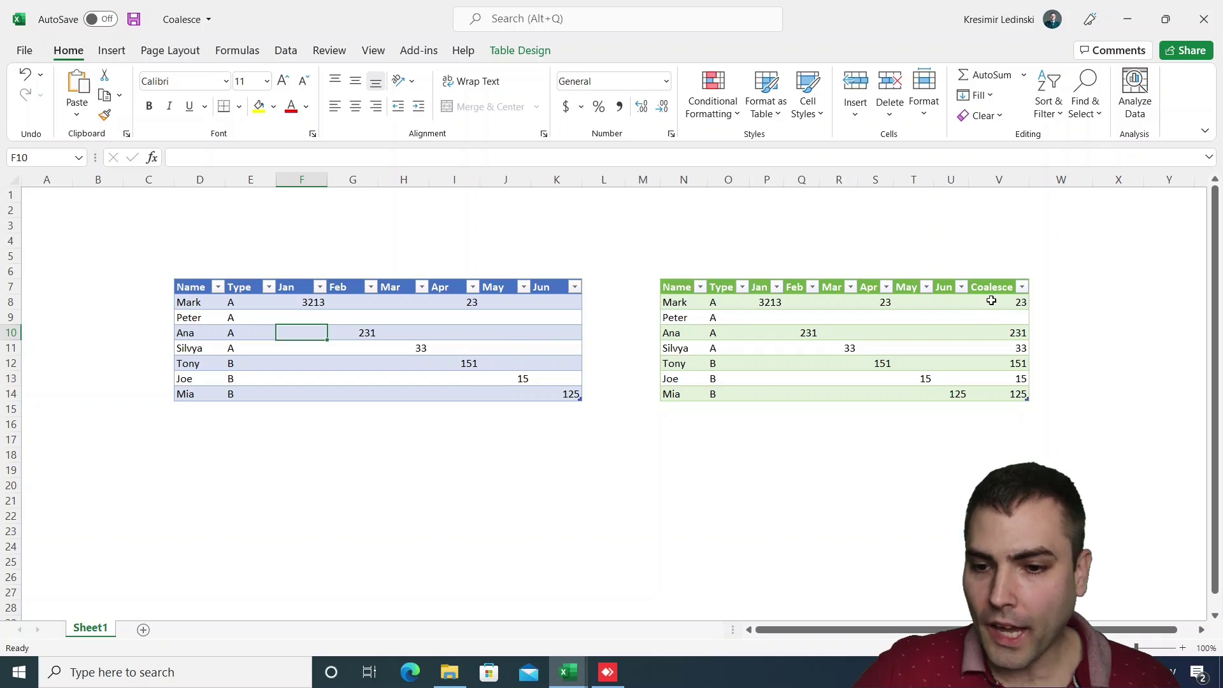
left_click(998, 281)
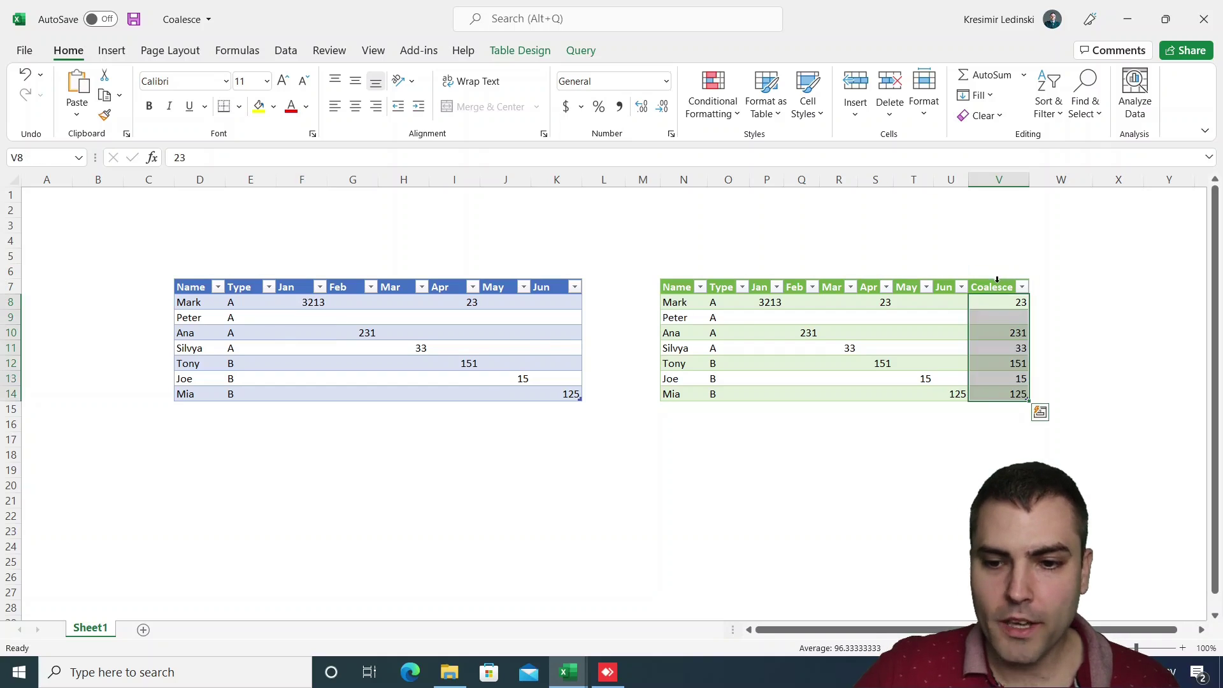
left_click_drag(761, 304, 917, 303)
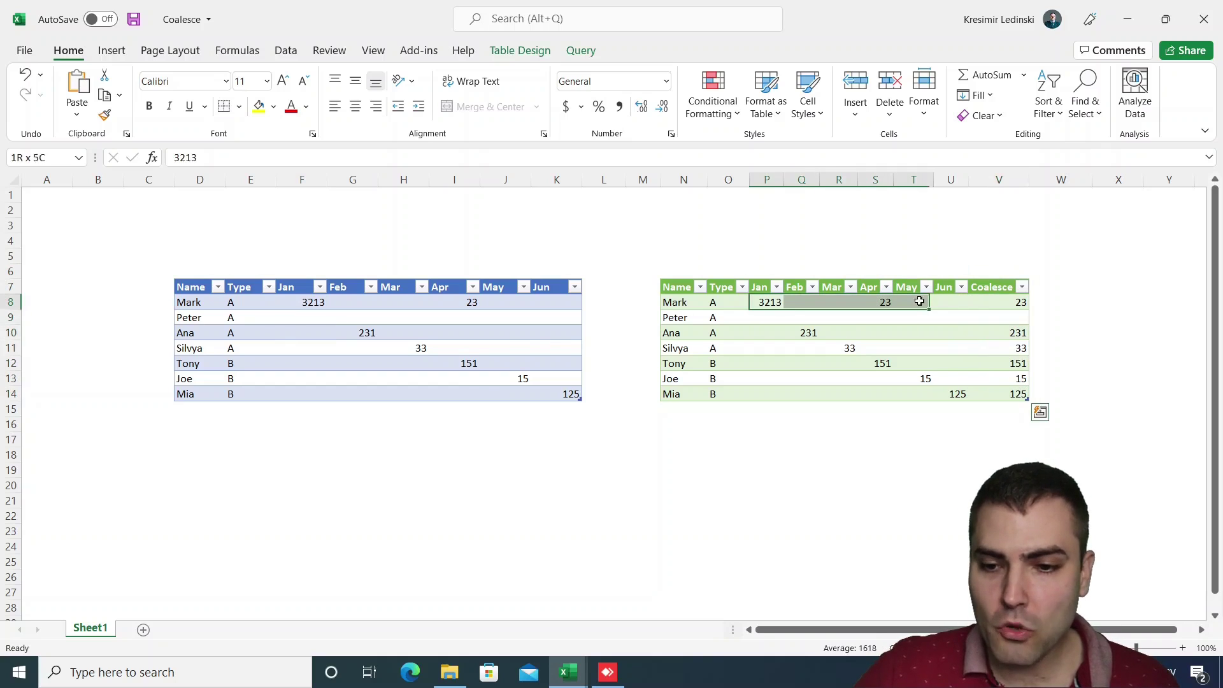
left_click_drag(768, 318, 956, 318)
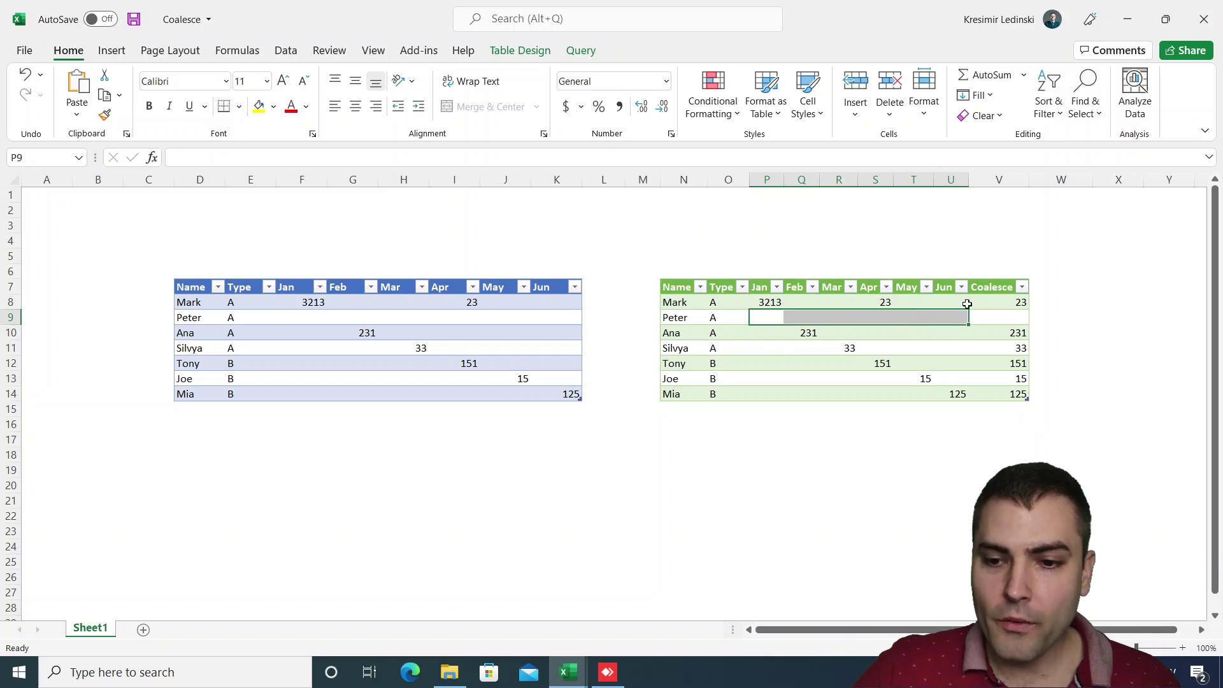
left_click(888, 302)
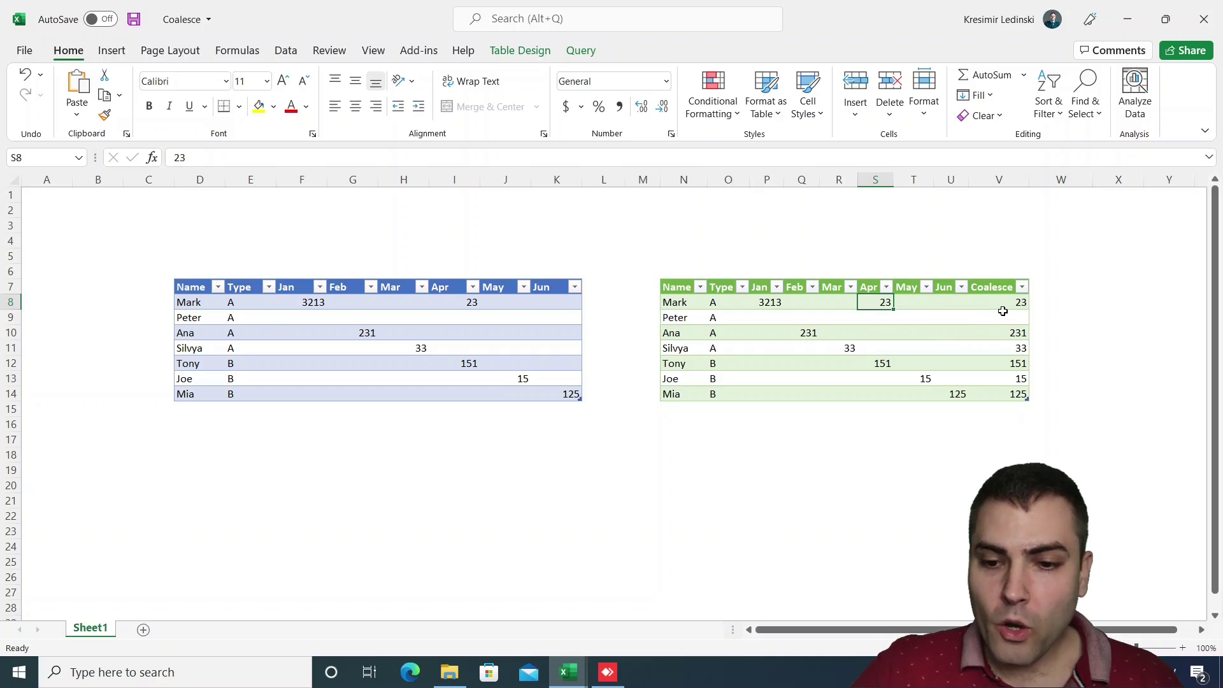
Step: Compare the second row's empty months and empty Coalesce result with the source table's Jan–Jun data
left_click_drag(772, 316, 958, 317)
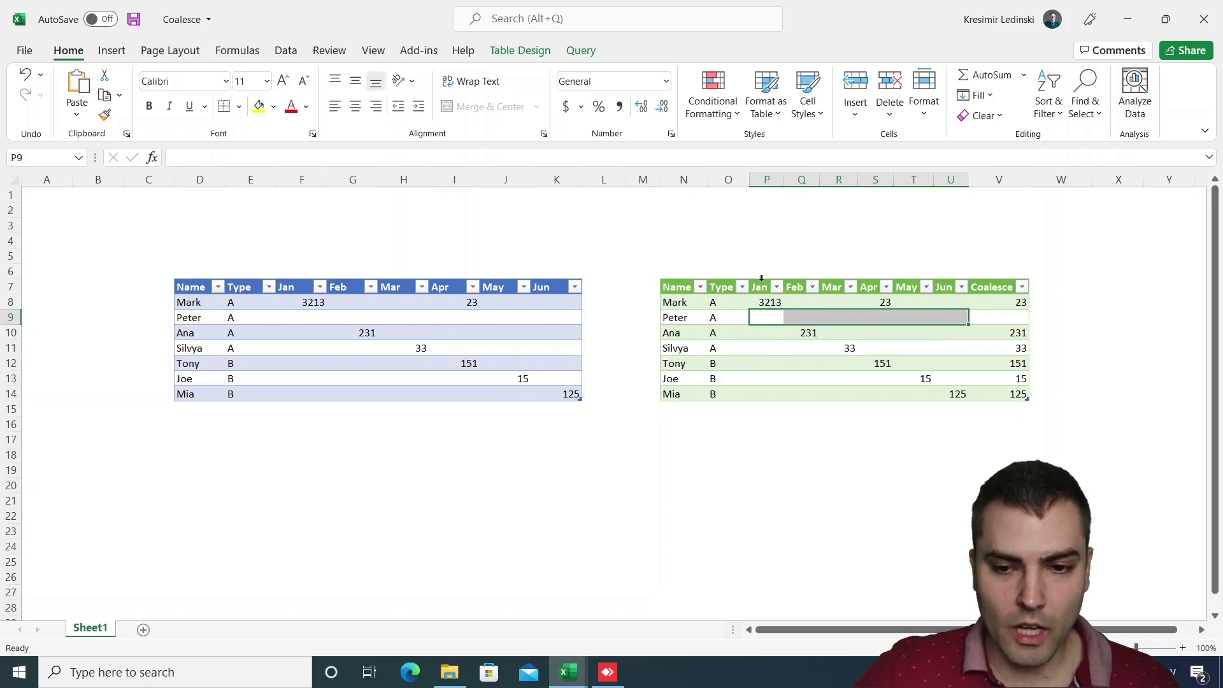
left_click_drag(761, 278, 959, 283)
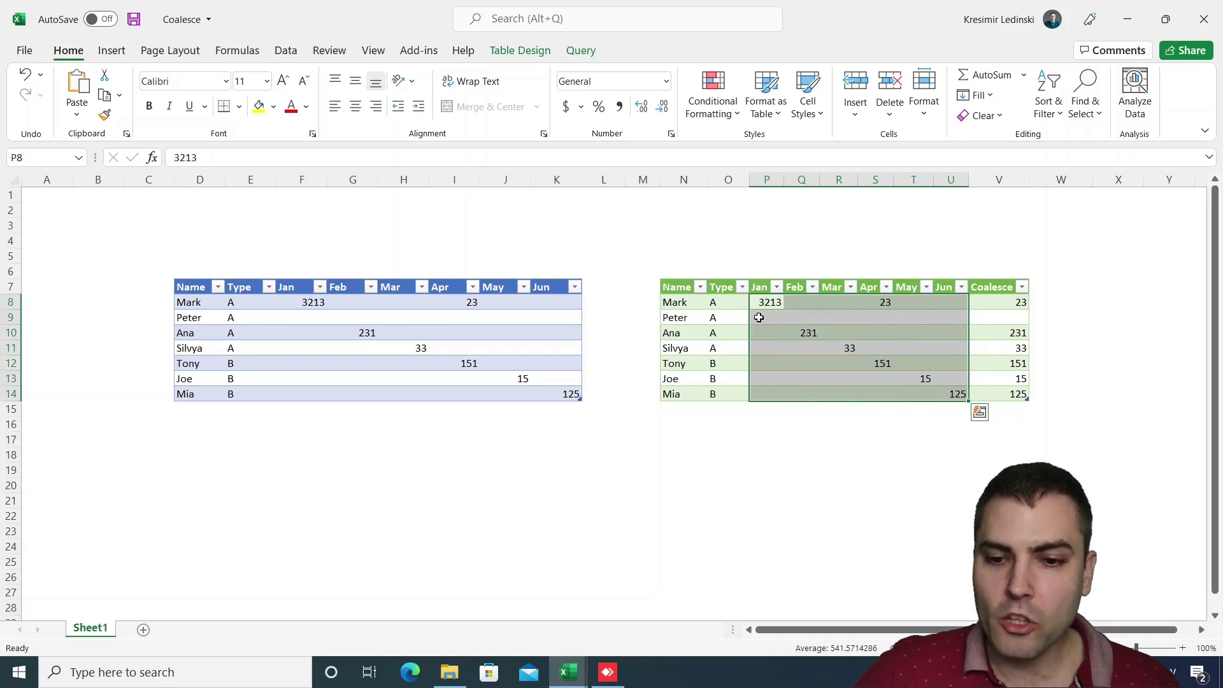
left_click_drag(760, 317, 937, 314)
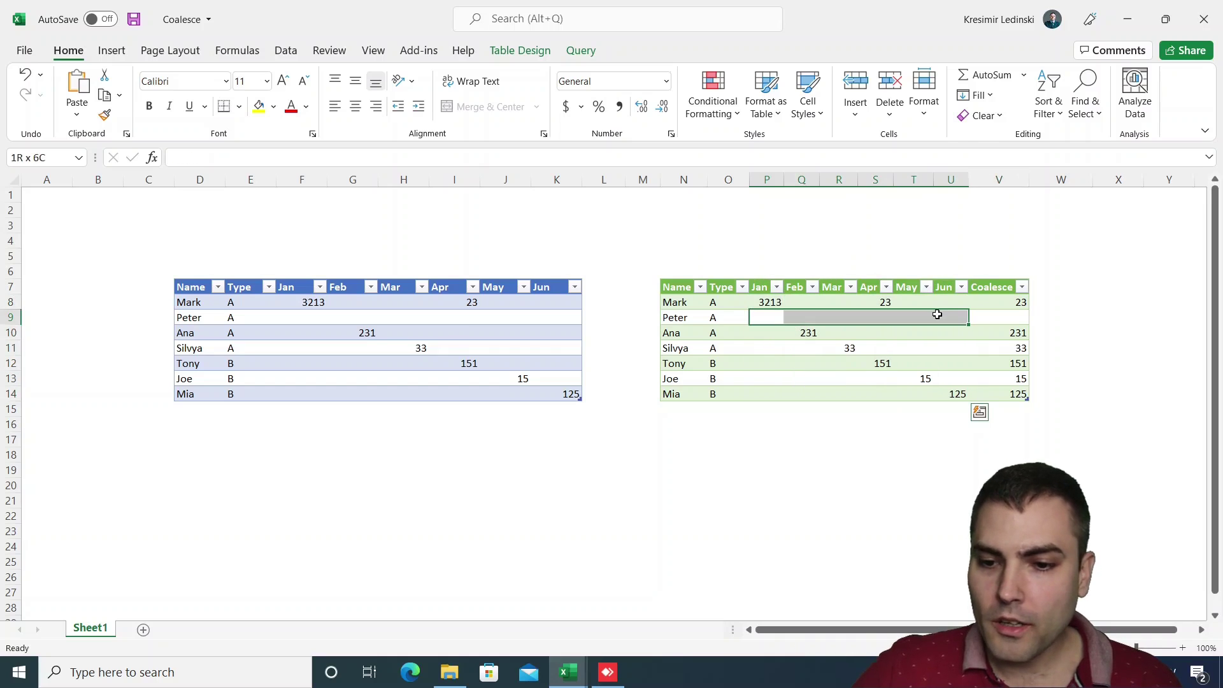
left_click(1007, 318)
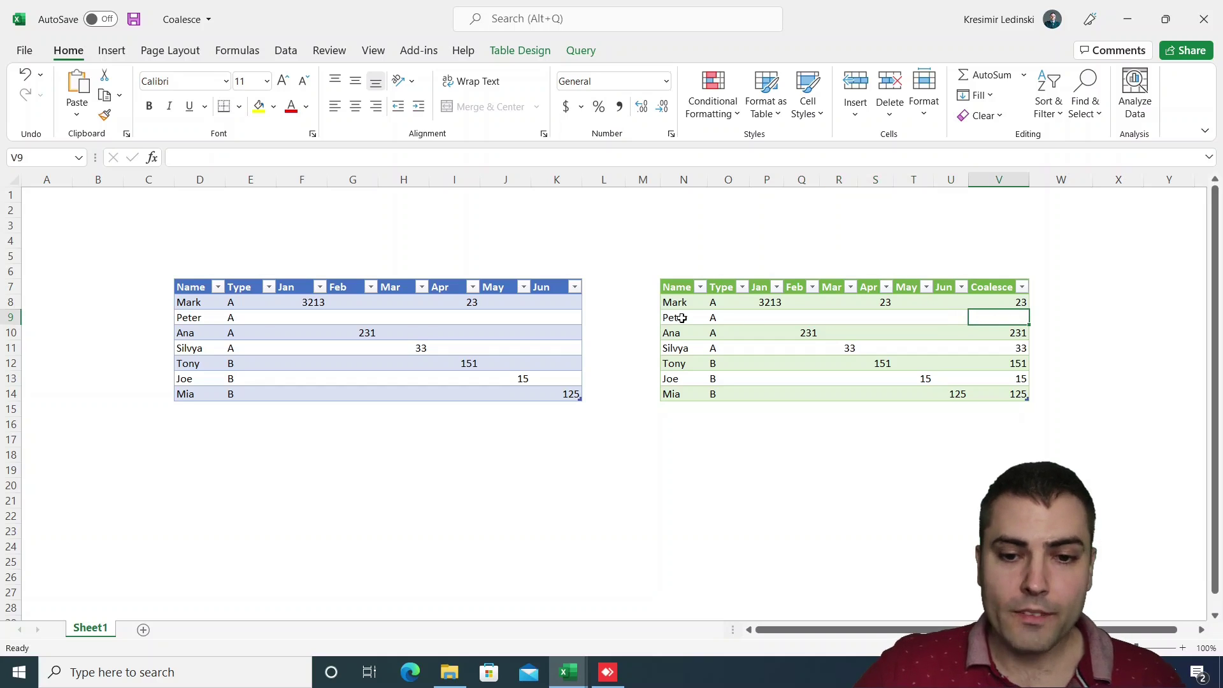
left_click_drag(594, 288, 592, 399)
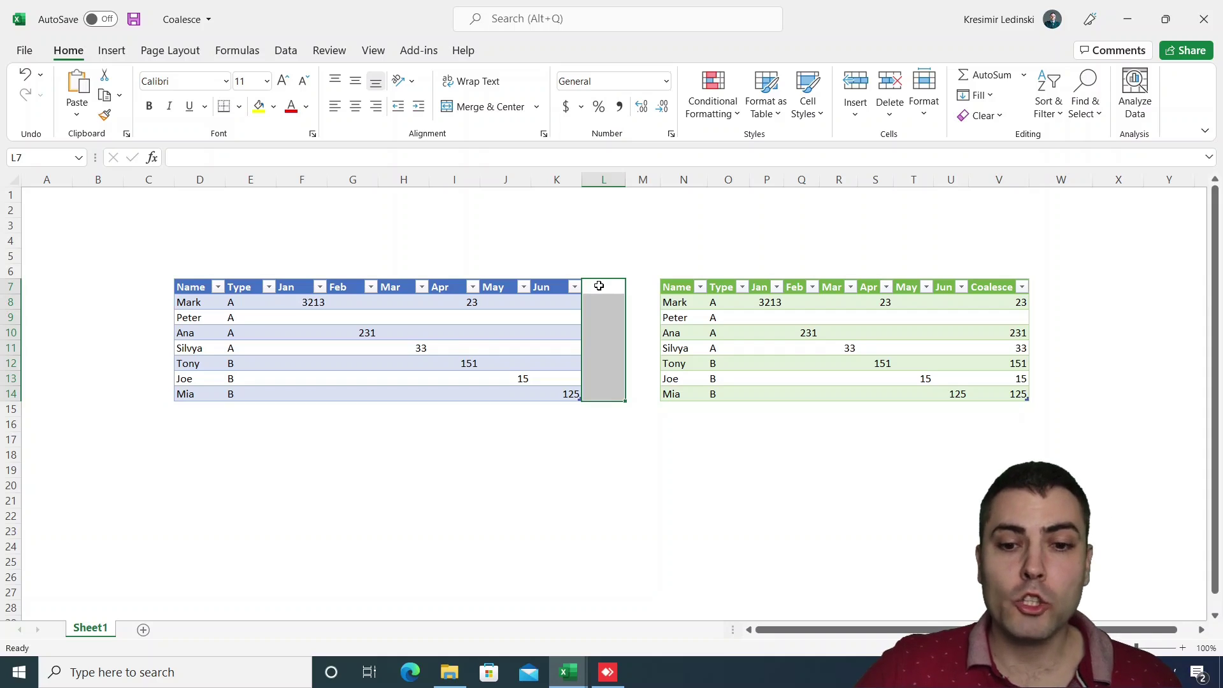
left_click_drag(282, 282, 553, 287)
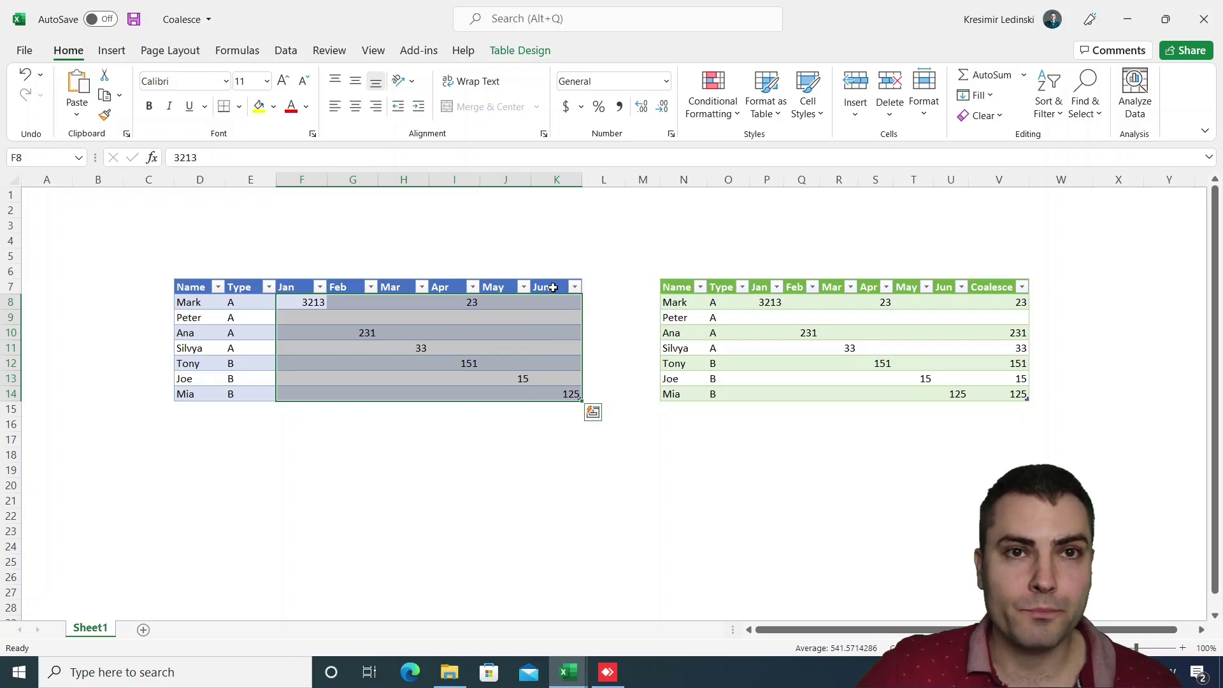
left_click(484, 471)
Step: Load the Coalesce Starting workbook's table into Power Query with From Table/Range
mouse_move(569, 672)
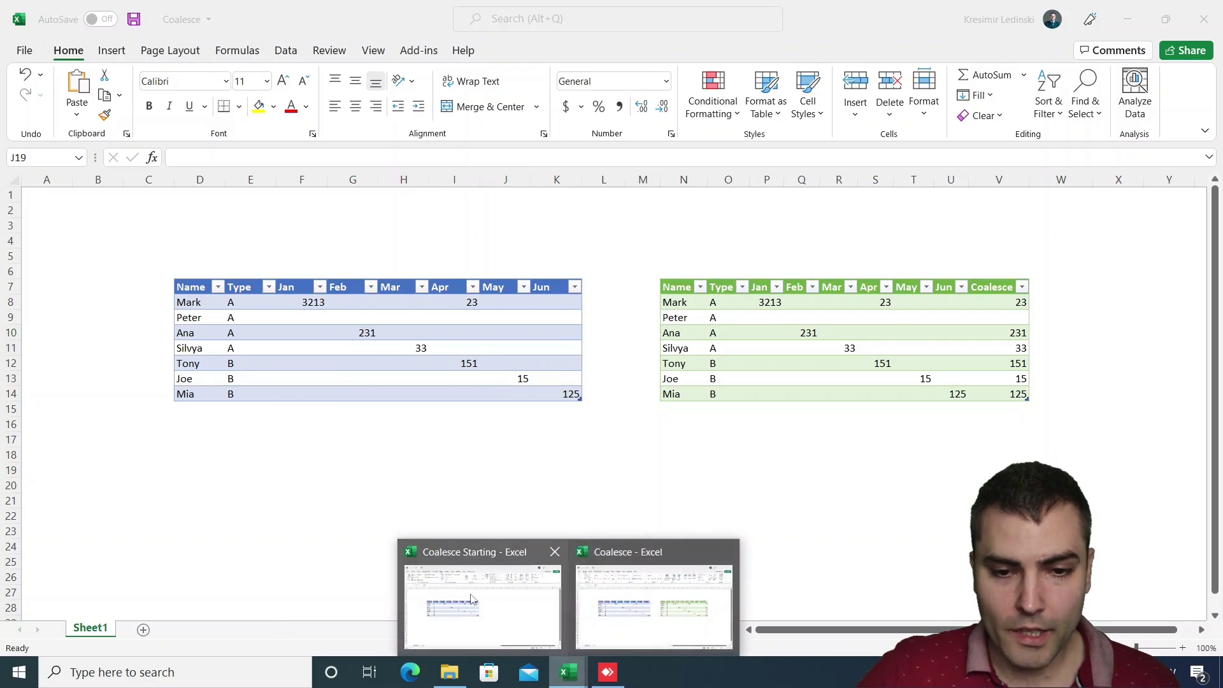
left_click(471, 599)
left_click(396, 346)
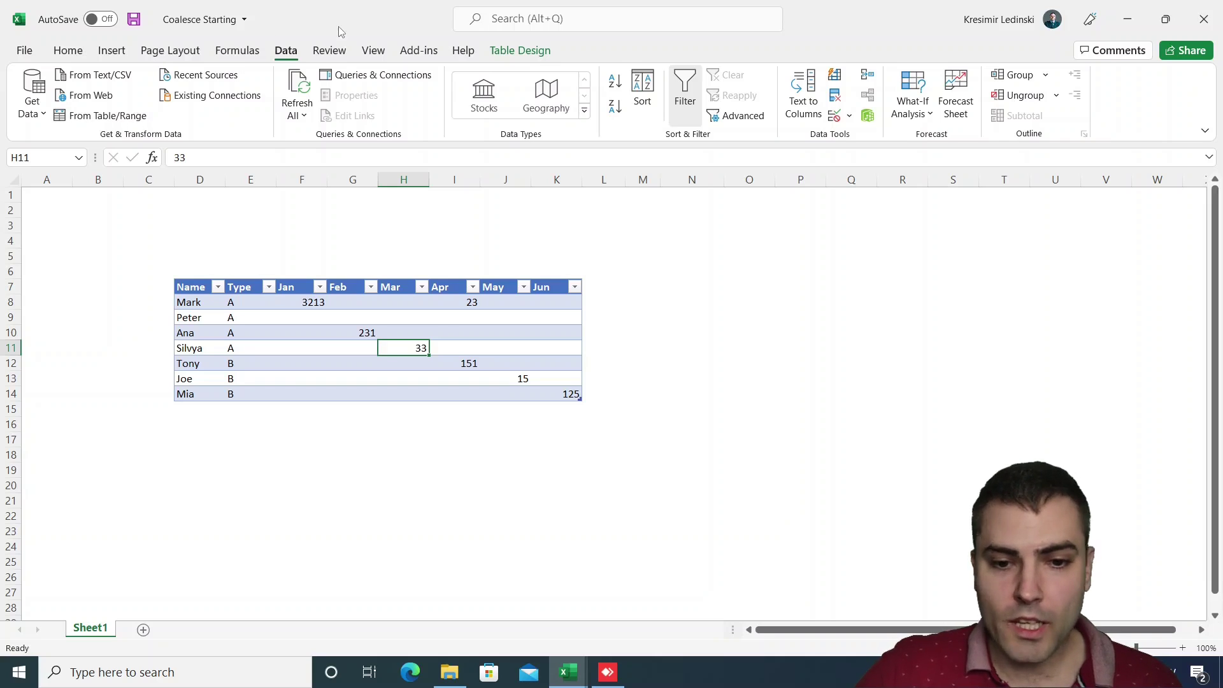
left_click(136, 119)
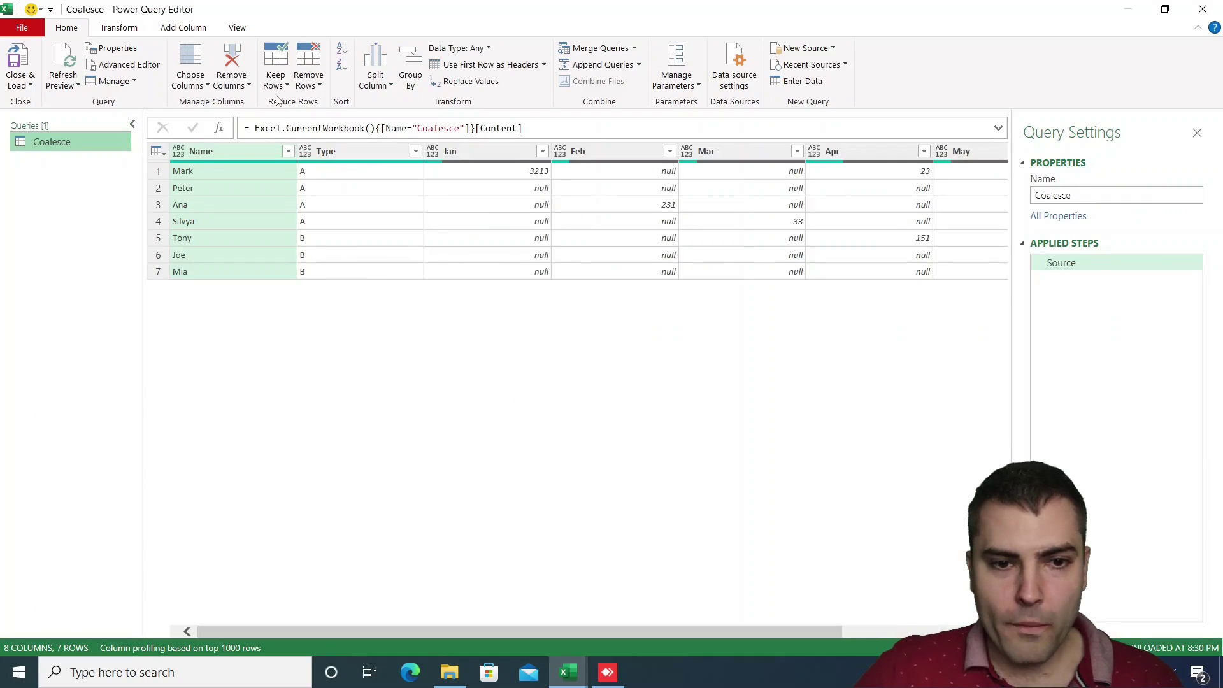
Step: Define a custom column named Coalesce with the formula _
left_click(183, 29)
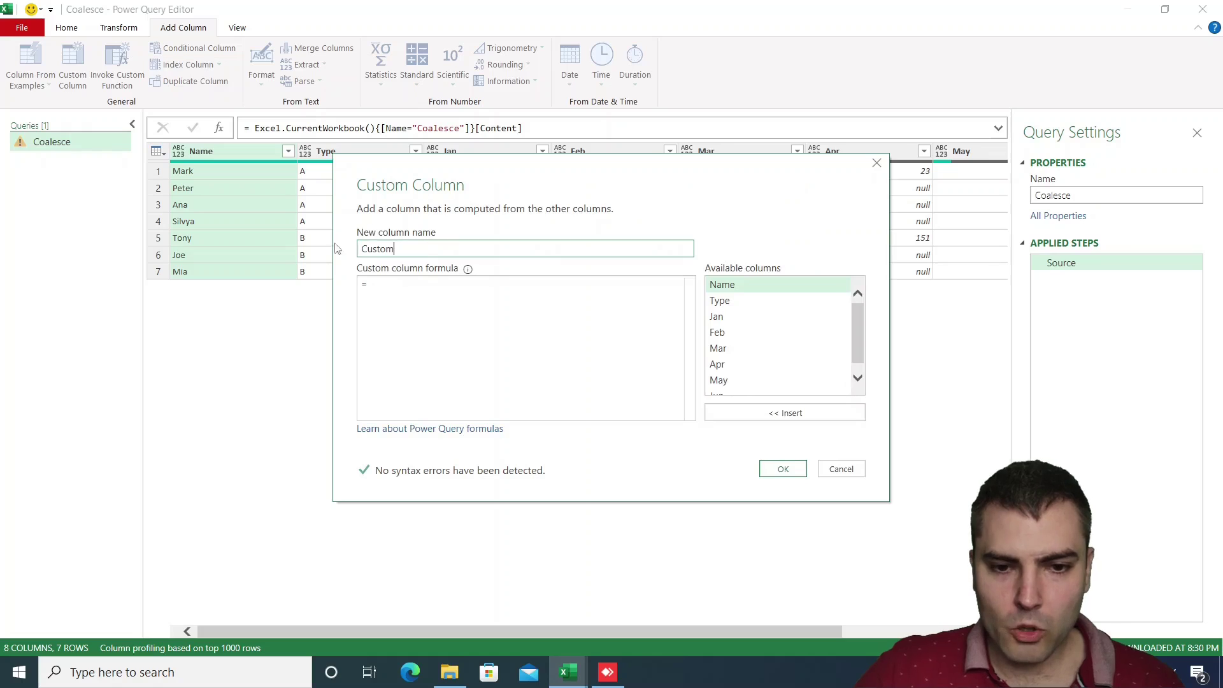
type("Coalsce")
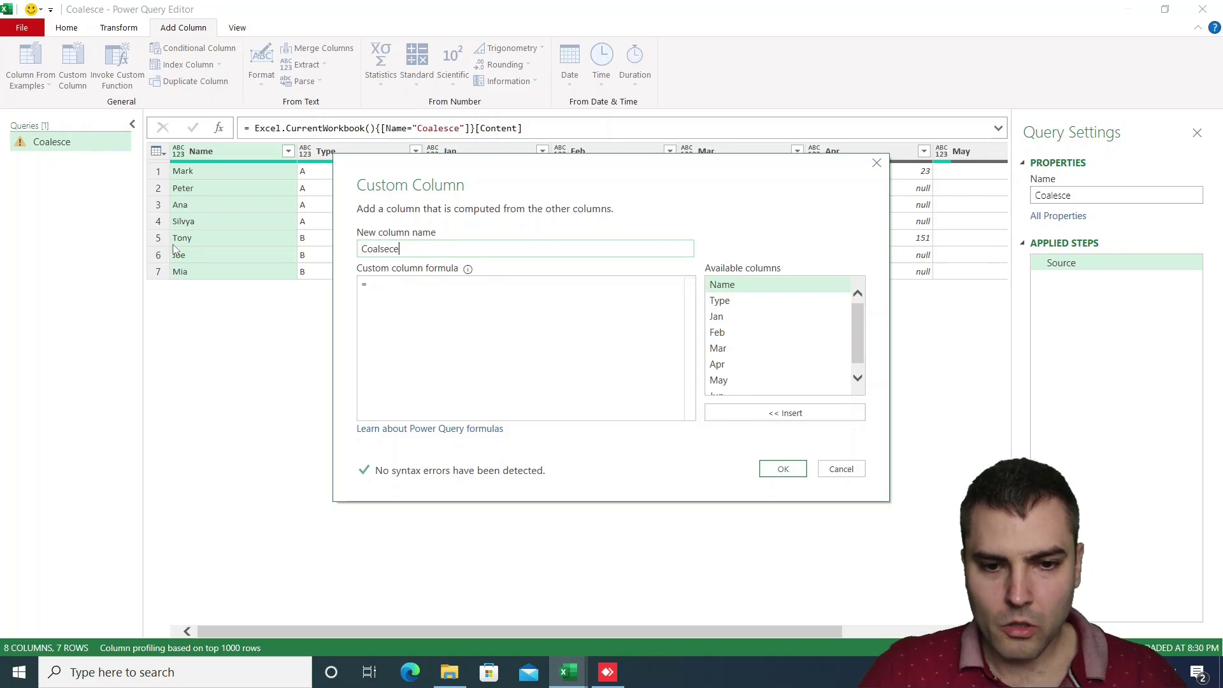
key("BackSpace")
key("BackSpace")
key("BackSpace")
type("esce")
left_click(483, 328)
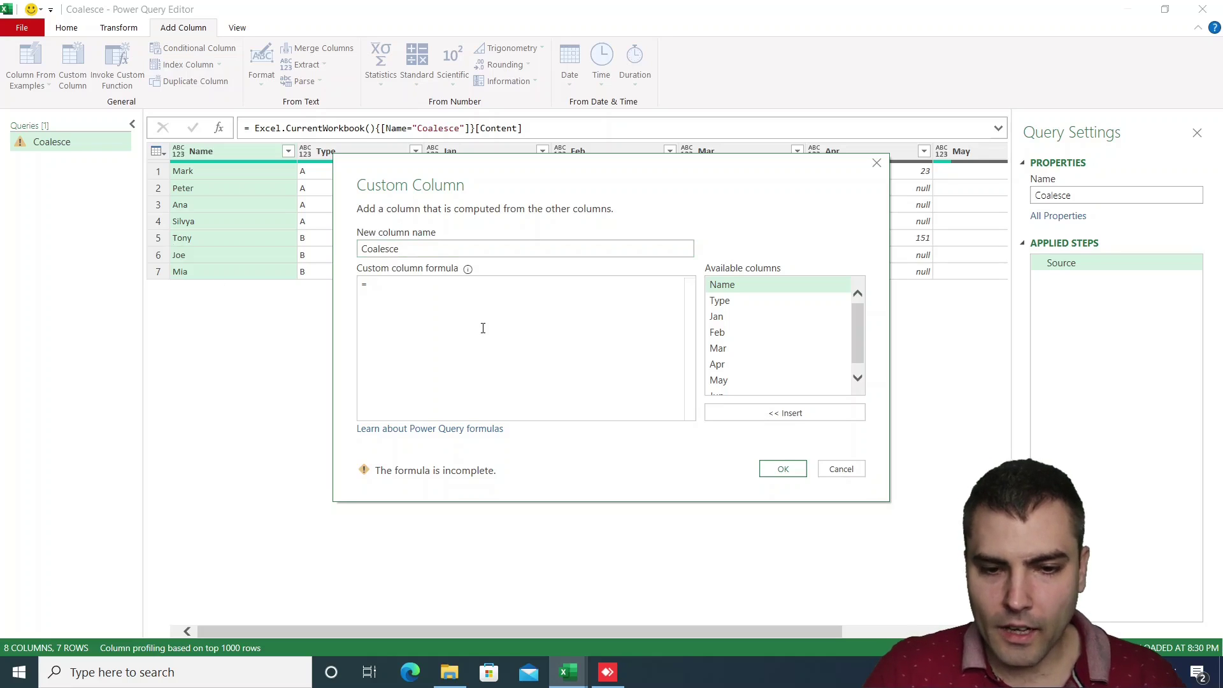
type("_")
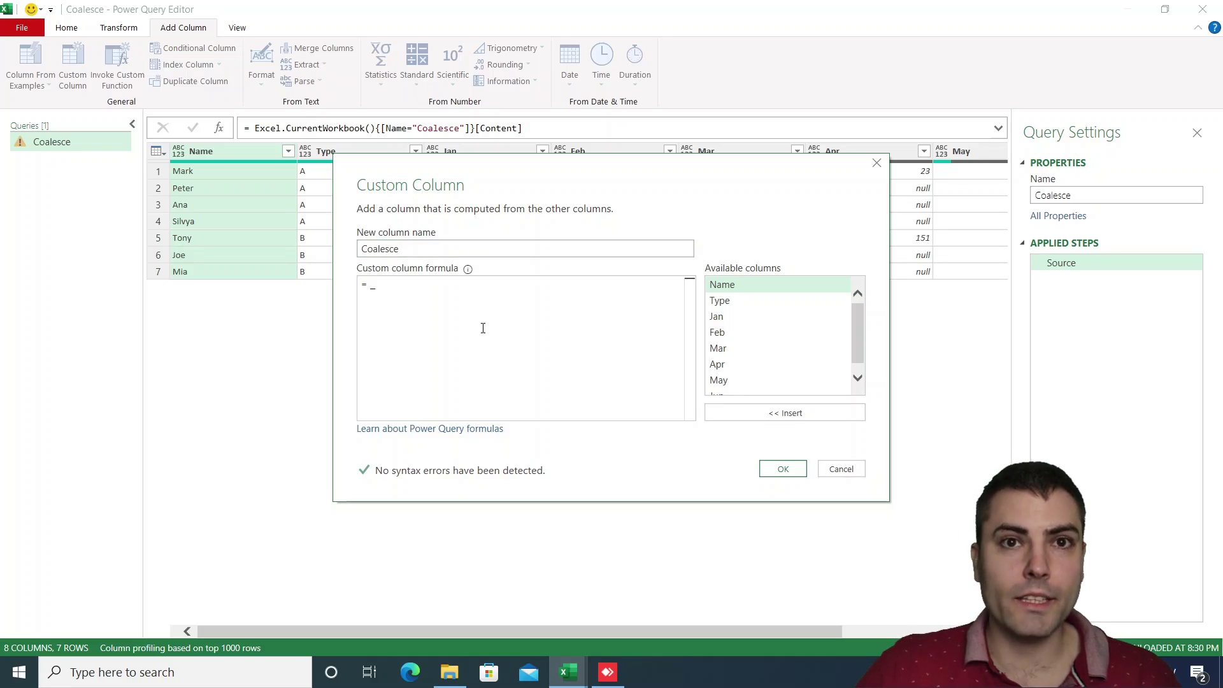
Step: Create the Coalesce column and preview the records held in rows 1 and 2
left_click(783, 469)
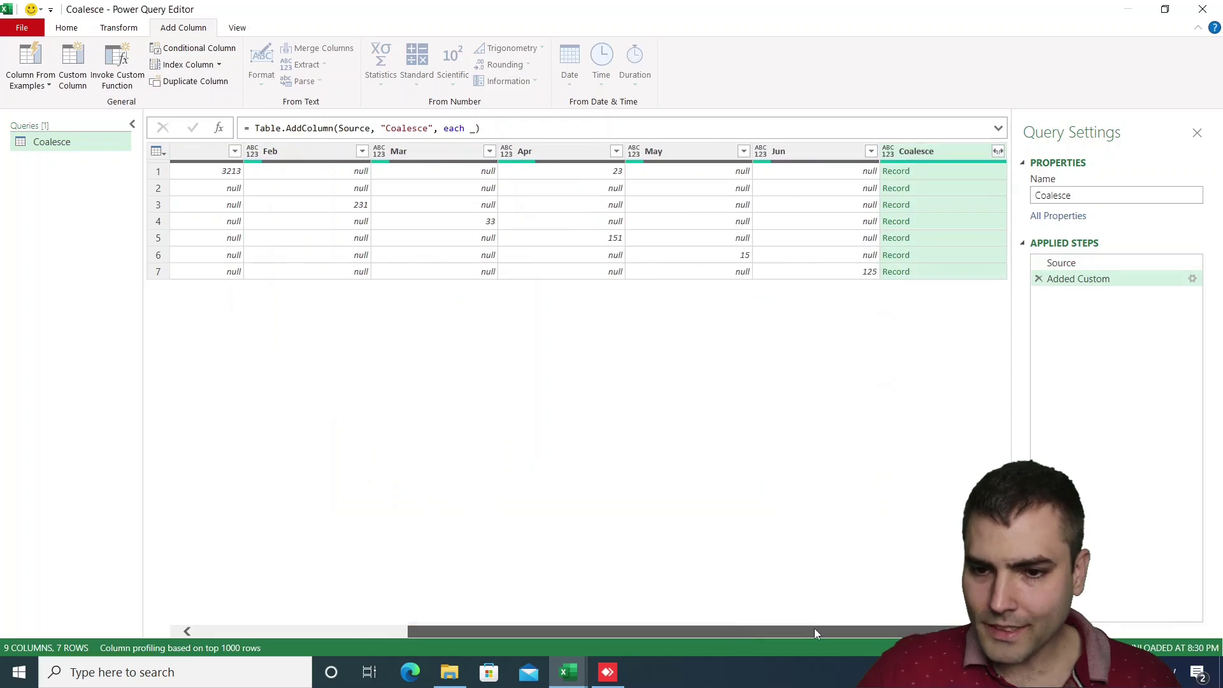
left_click(943, 172)
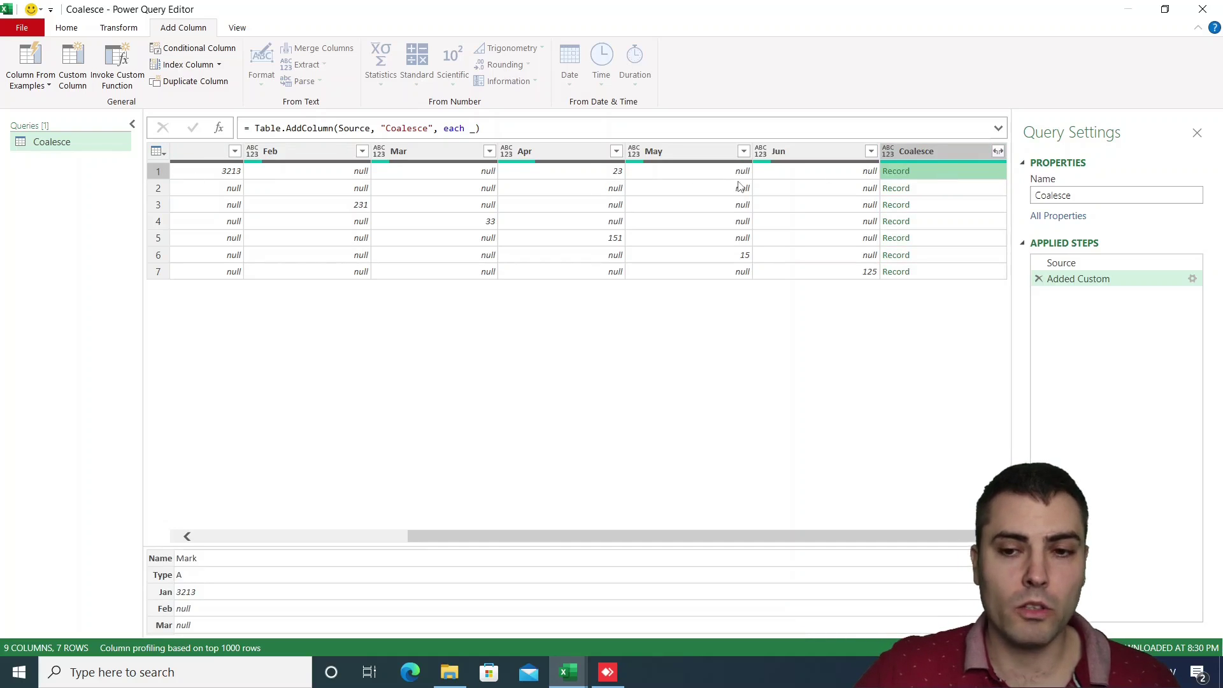
left_click(956, 191)
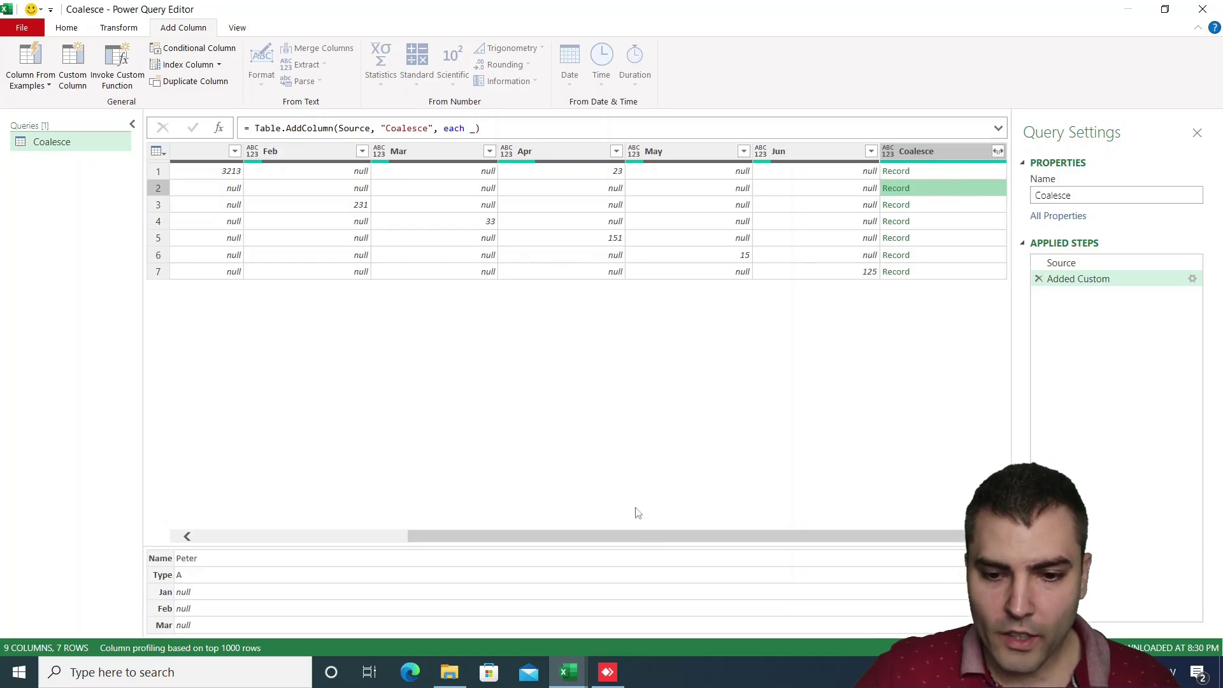
left_click_drag(641, 542, 218, 211)
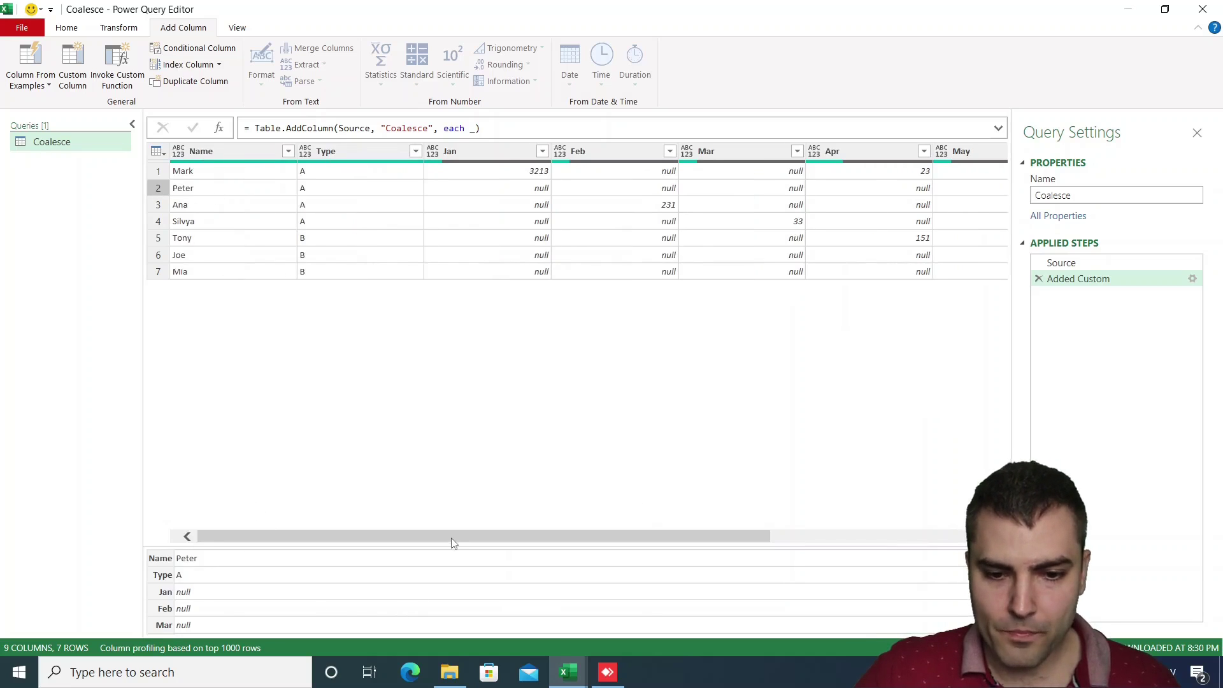
left_click_drag(453, 542, 778, 543)
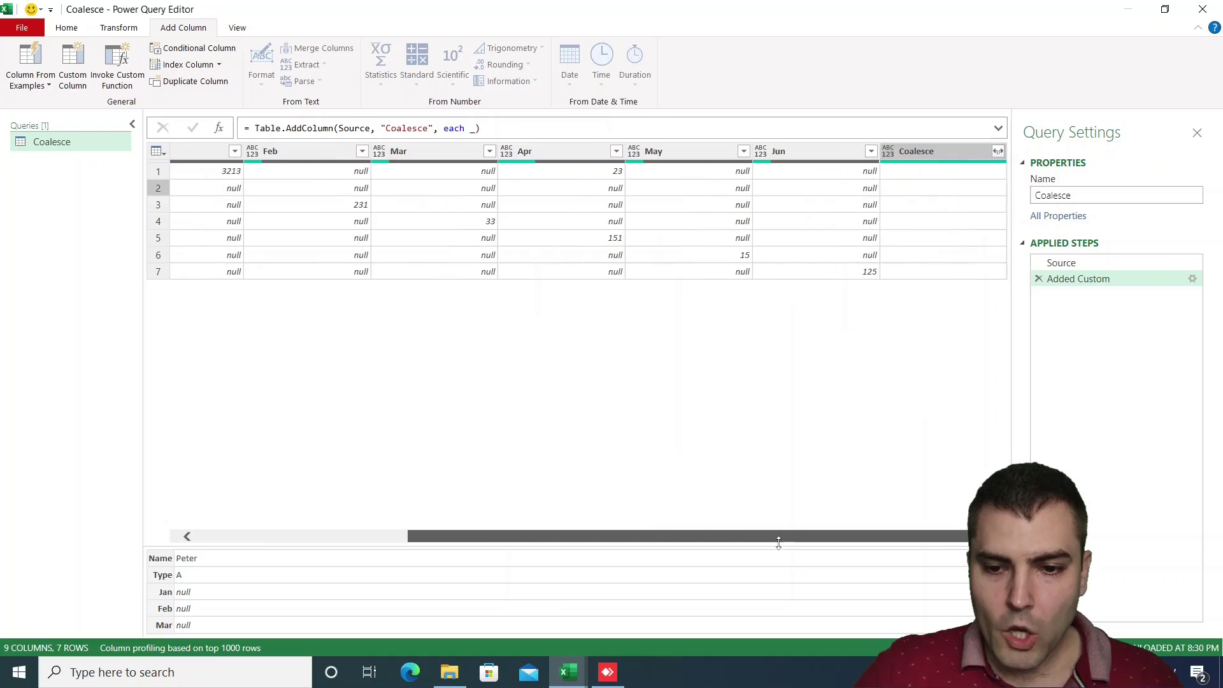
Step: Change the Coalesce formula to each Record.ToList(_)
left_click(467, 128)
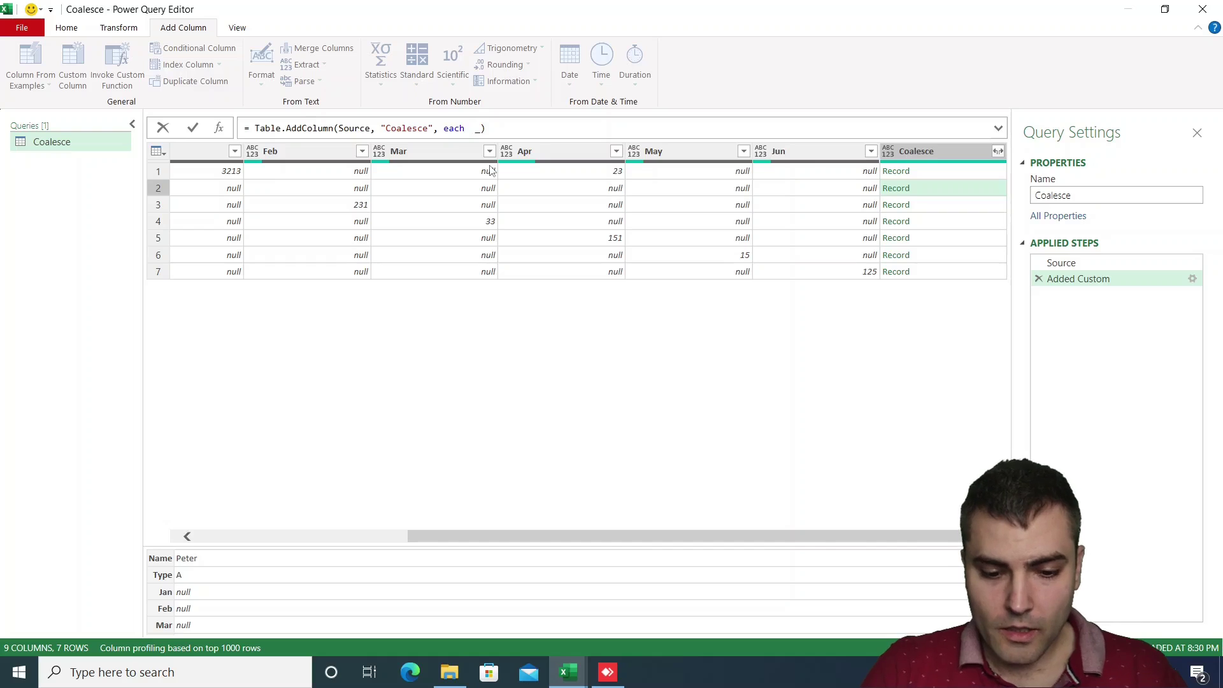
type("Record.")
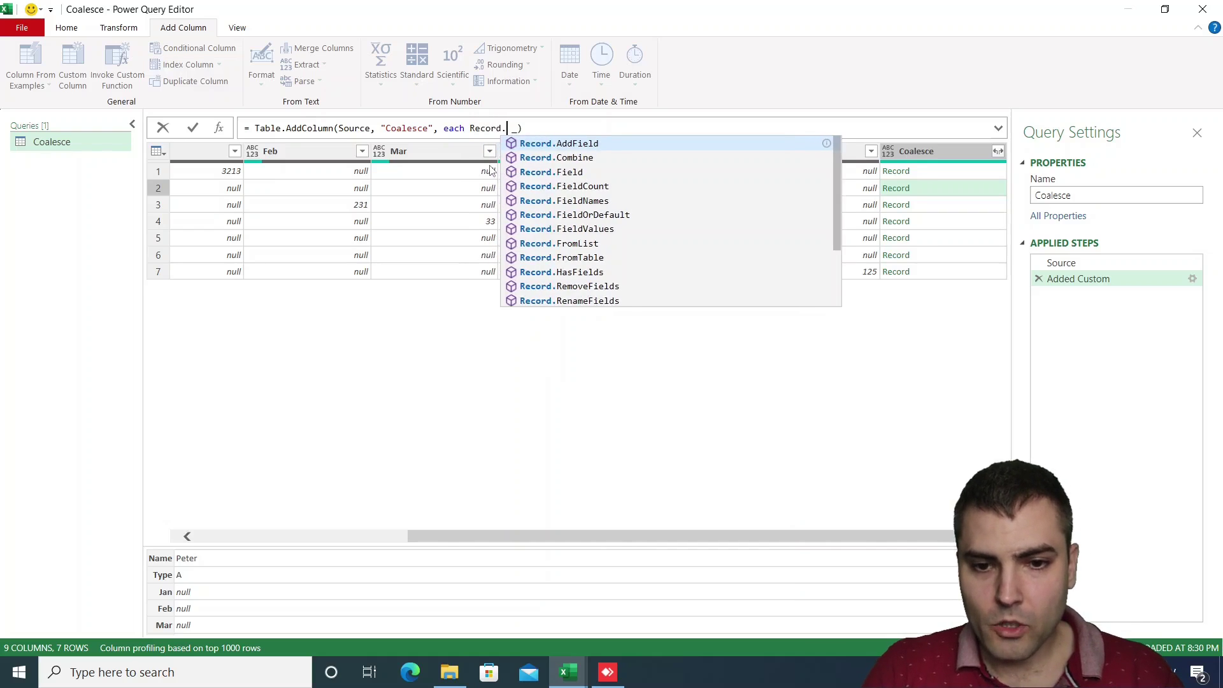
type("Tpo")
key("BackSpace")
type("ol")
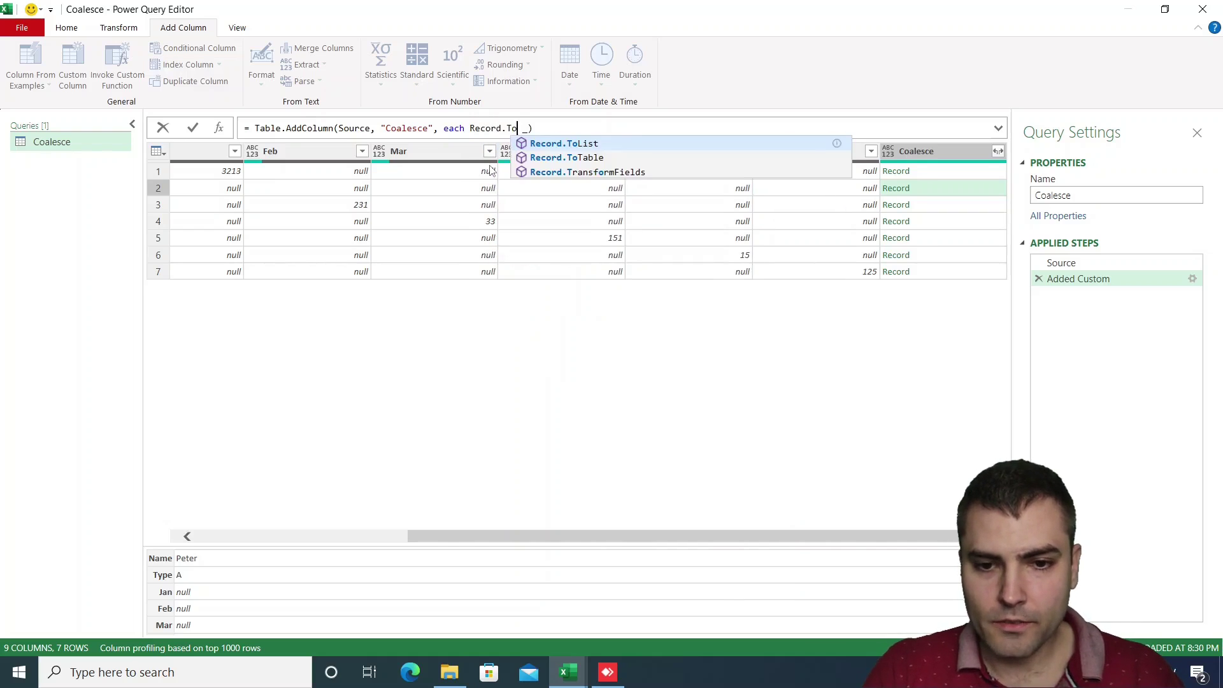
key("Tab")
type("(")
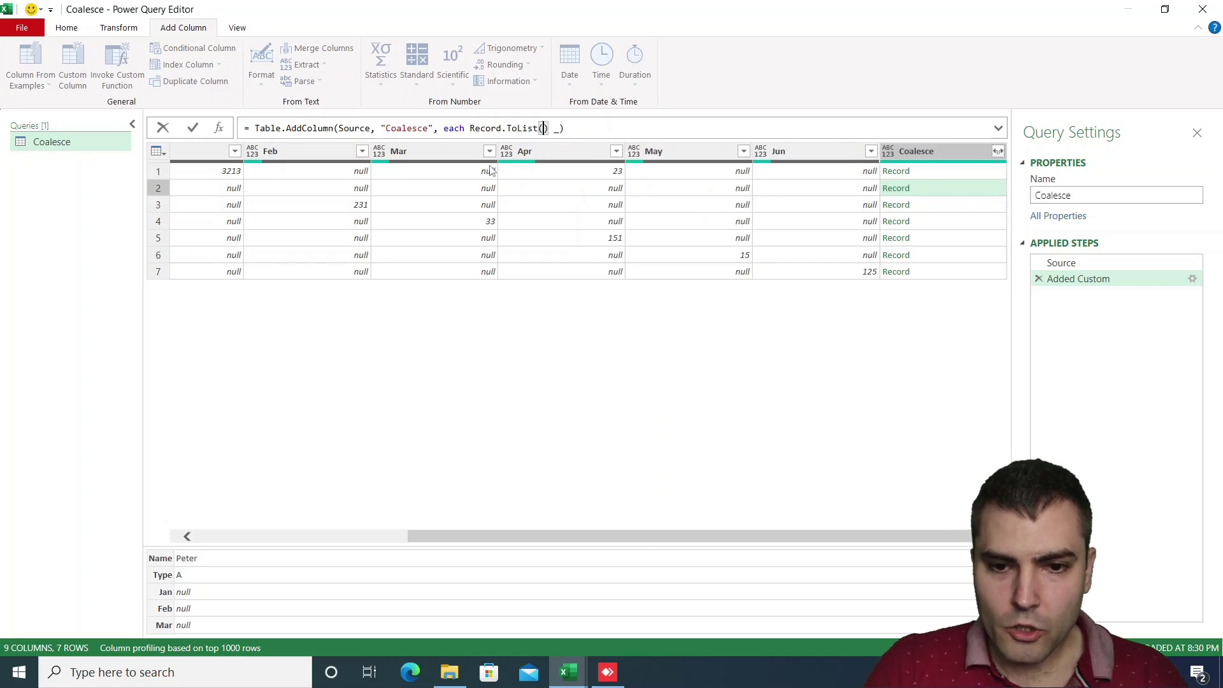
key("Right")
key("Right")
key("Right")
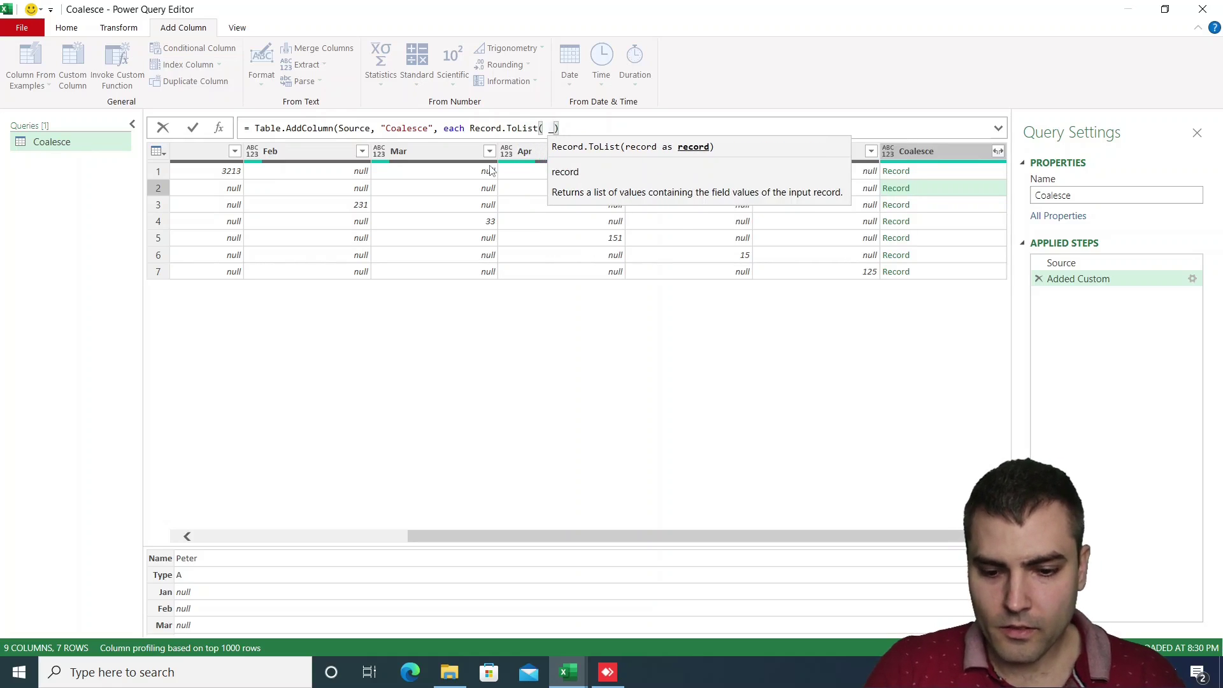
key("Return")
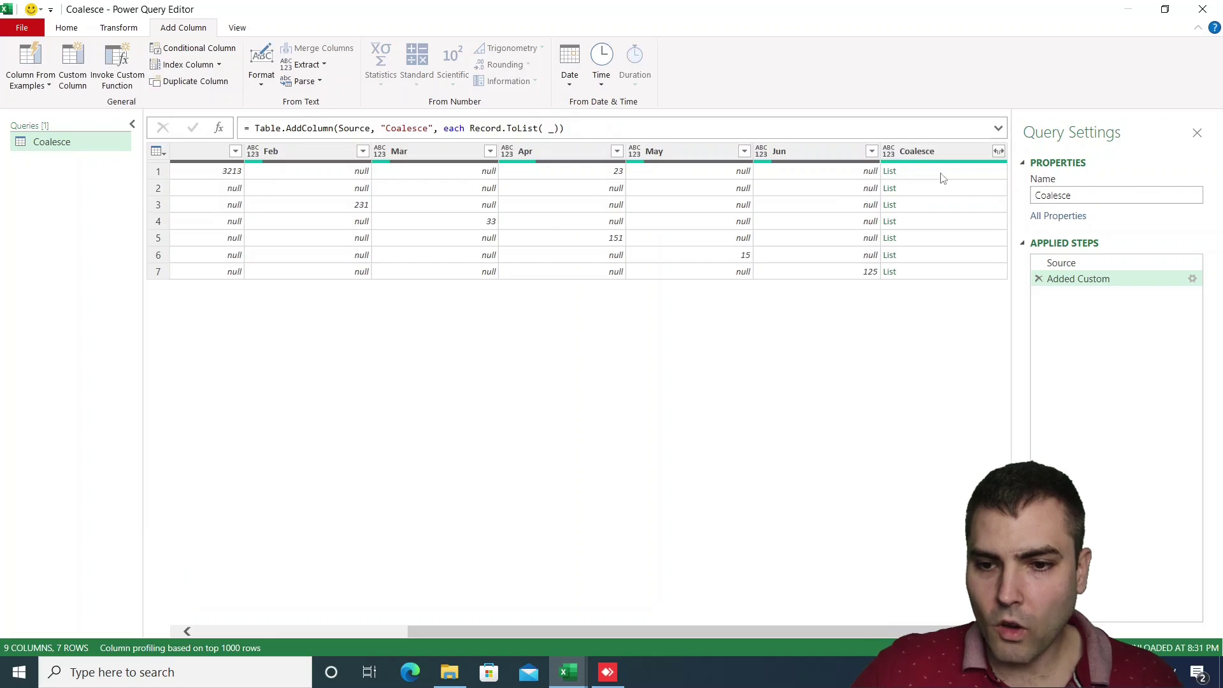
Step: Preview row 1's list of values and bring the Feb–Coalesce columns into view
left_click(940, 173)
scroll(191, 596, "down", 5)
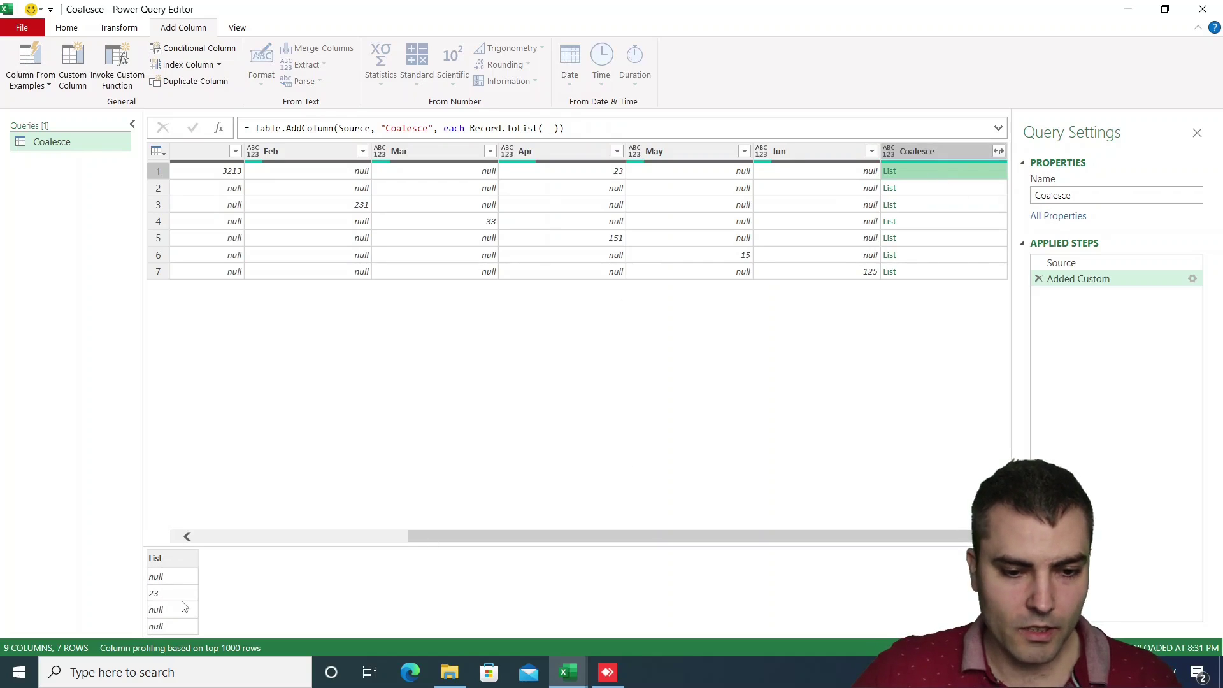
scroll(174, 611, "up", 5)
left_click_drag(418, 537, 122, 404)
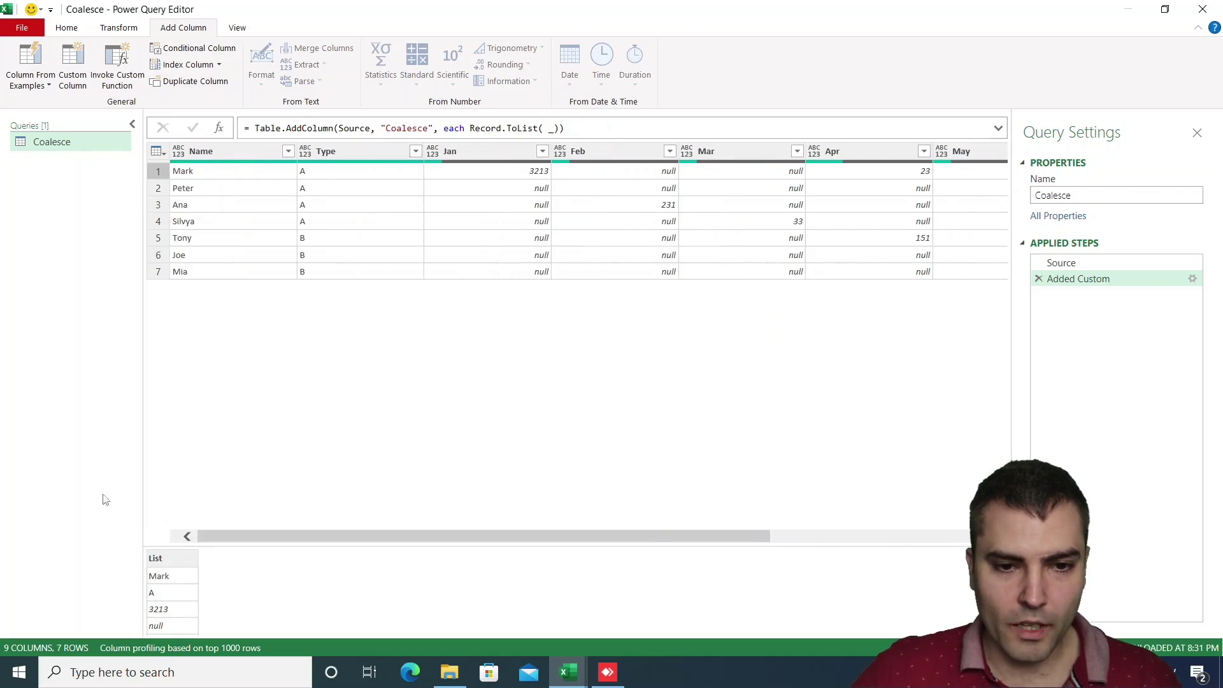
scroll(656, 554, "right", 5)
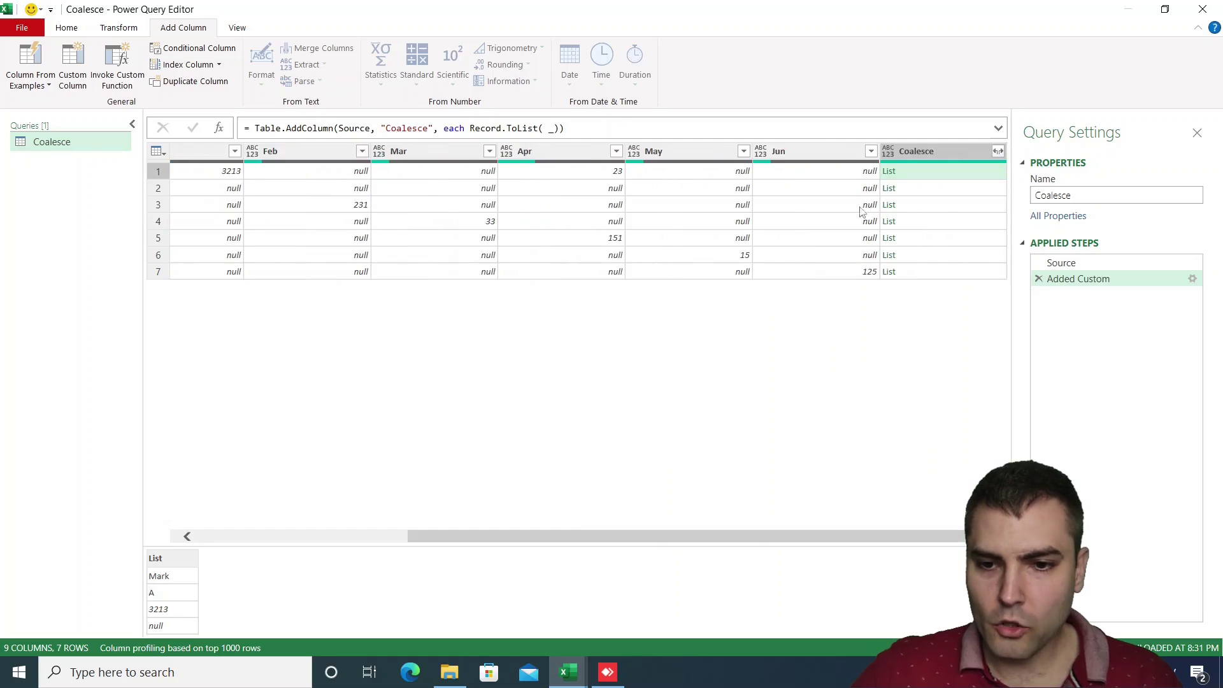
Step: Wrap Record.ToList(_) in List.RemoveNulls in the Coalesce formula
left_click(479, 128)
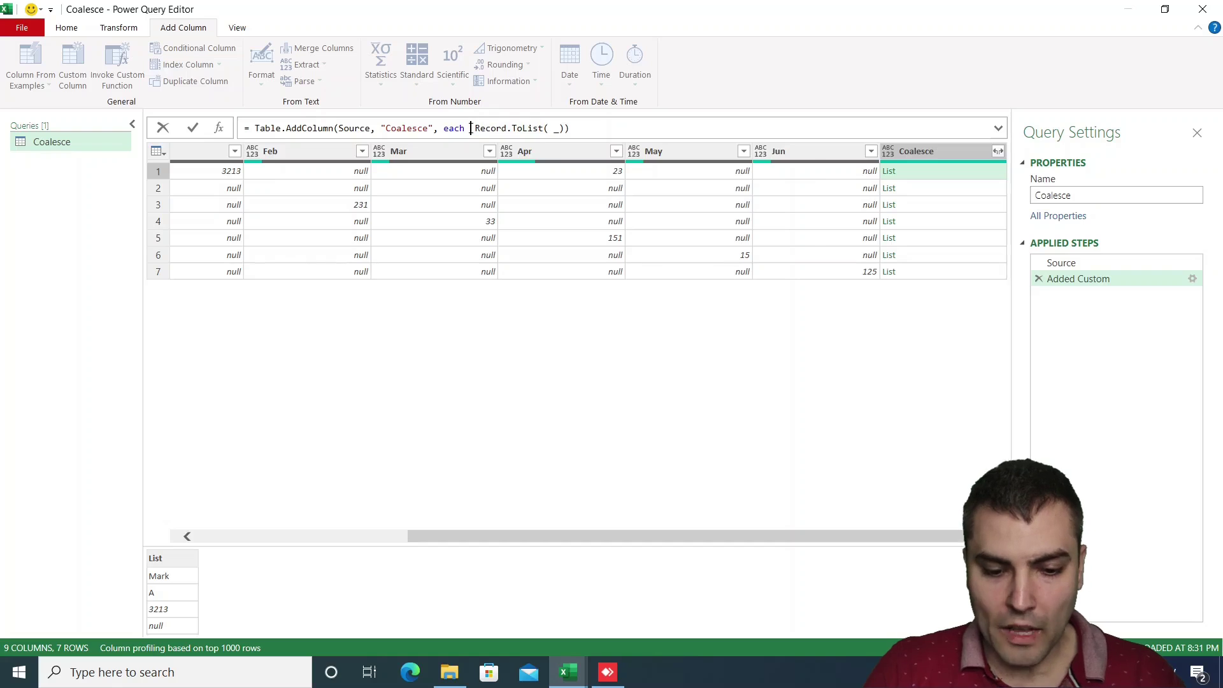
type("recor")
type("d.remo")
key("BackSpace")
key("BackSpace")
key("BackSpace")
key("BackSpace")
key("BackSpace")
key("BackSpace")
key("BackSpace")
key("BackSpace")
key("BackSpace")
key("BackSpace")
key("BackSpace")
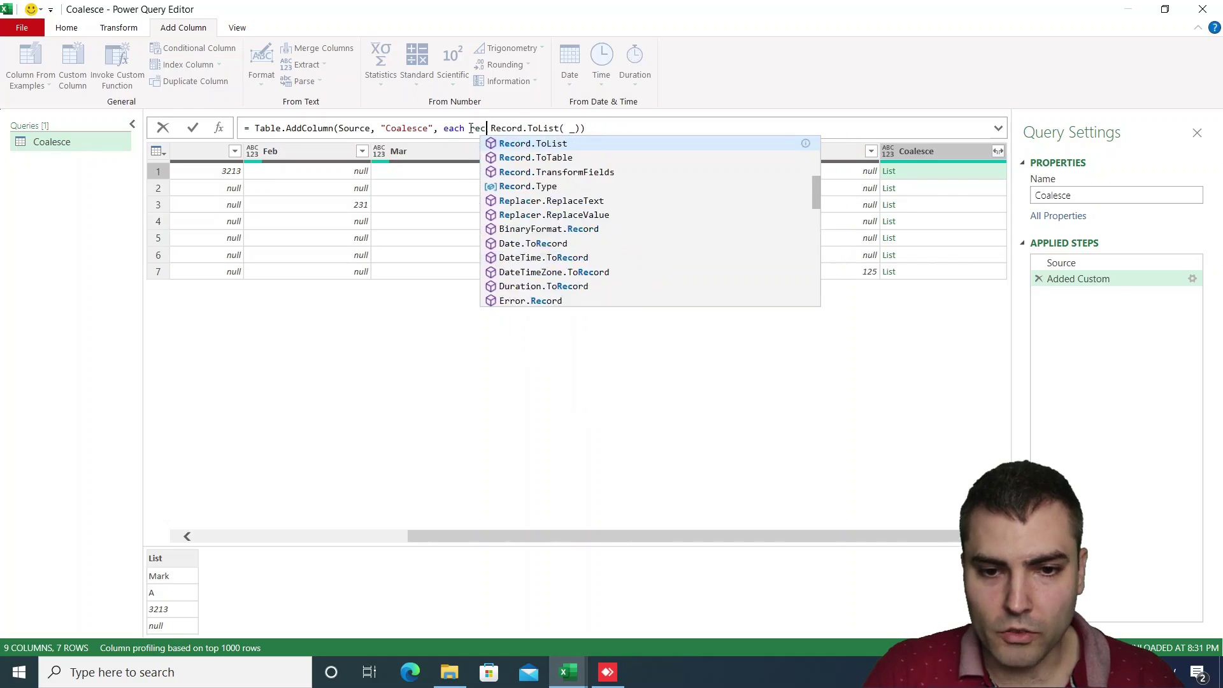
type("list.remo")
key("Down")
key("Down")
key("Down")
key("Down")
key("Tab")
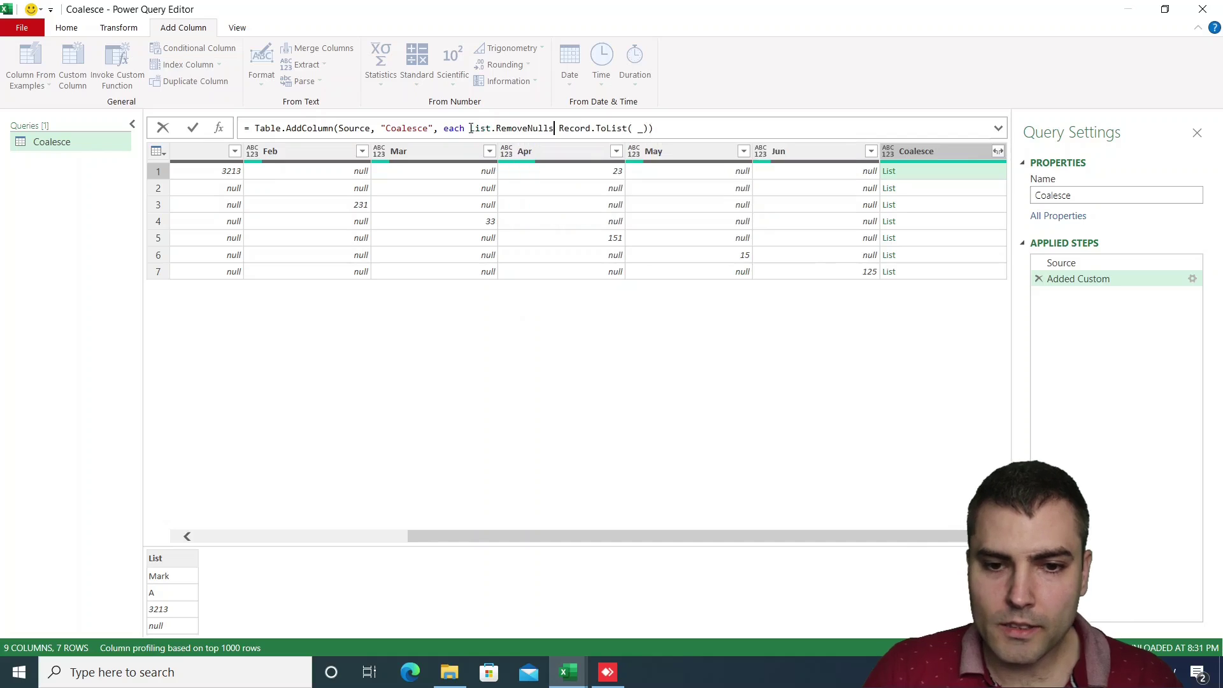
type("(")
key("Right")
key("Right")
key("Right")
key("Right")
key("Right")
key("Right")
key("Right")
key("Right")
key("Right")
key("Right")
key("Right")
key("Right")
key("Right")
key("Right")
key("Right")
key("Right")
key("Right")
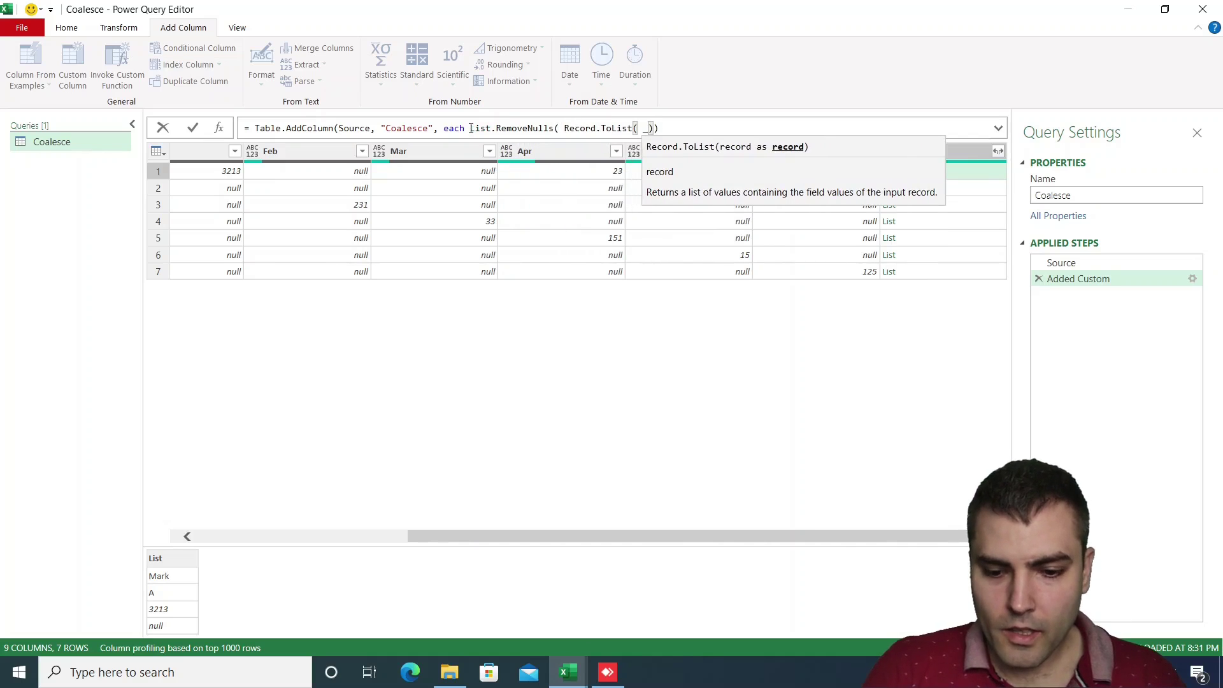
type("))")
key("Return")
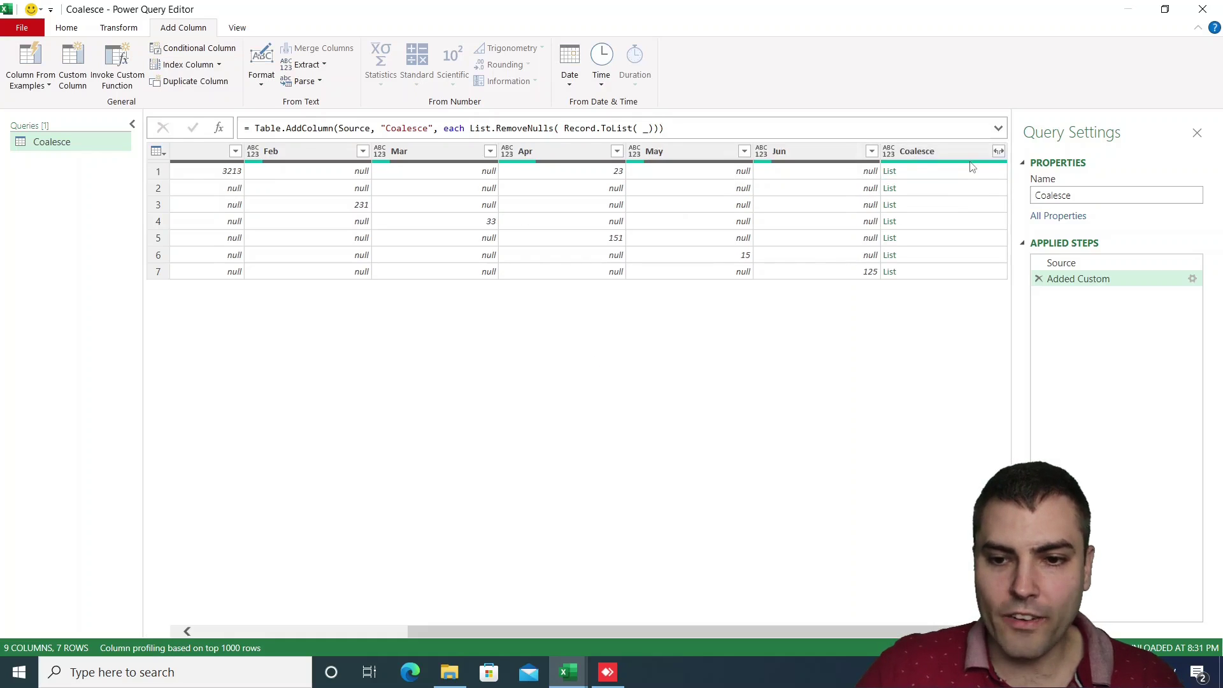
Step: Preview the null-free Coalesce lists from the first row to the last
left_click(959, 177)
left_click(948, 209)
left_click(951, 239)
left_click(951, 258)
left_click(950, 272)
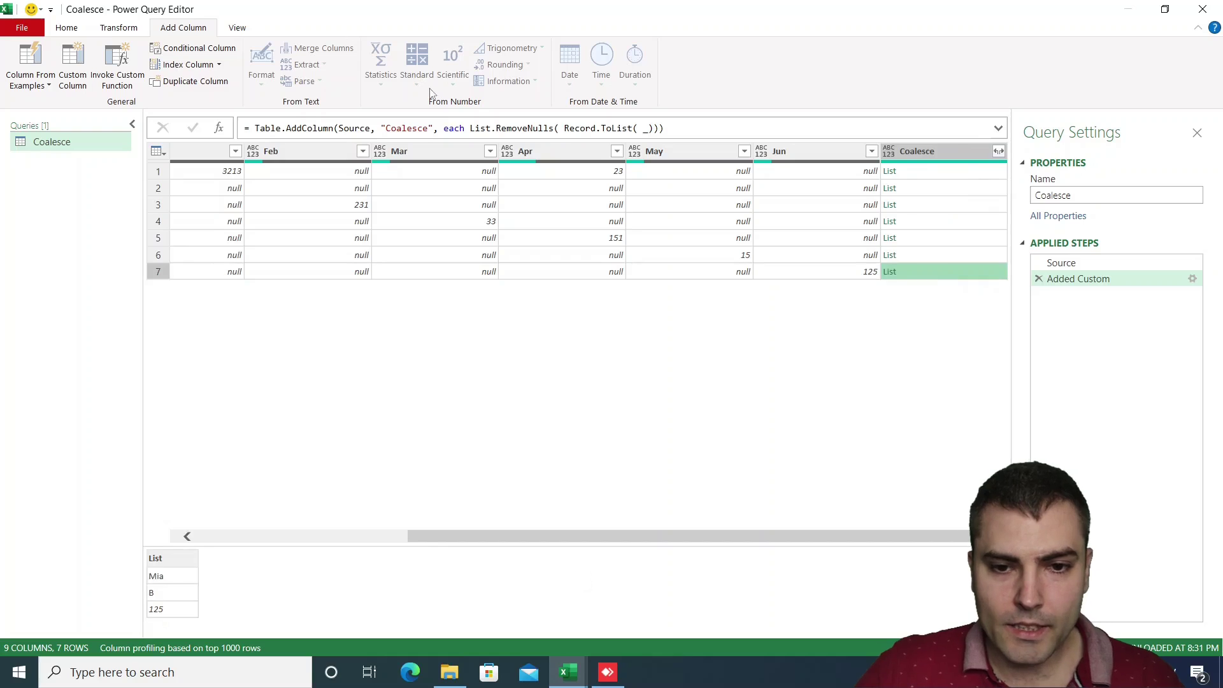
Step: Wrap the whole expression in List.Last(...)
left_click(466, 128)
type("List.Last")
type("( List.")
left_click(720, 128)
type(")")
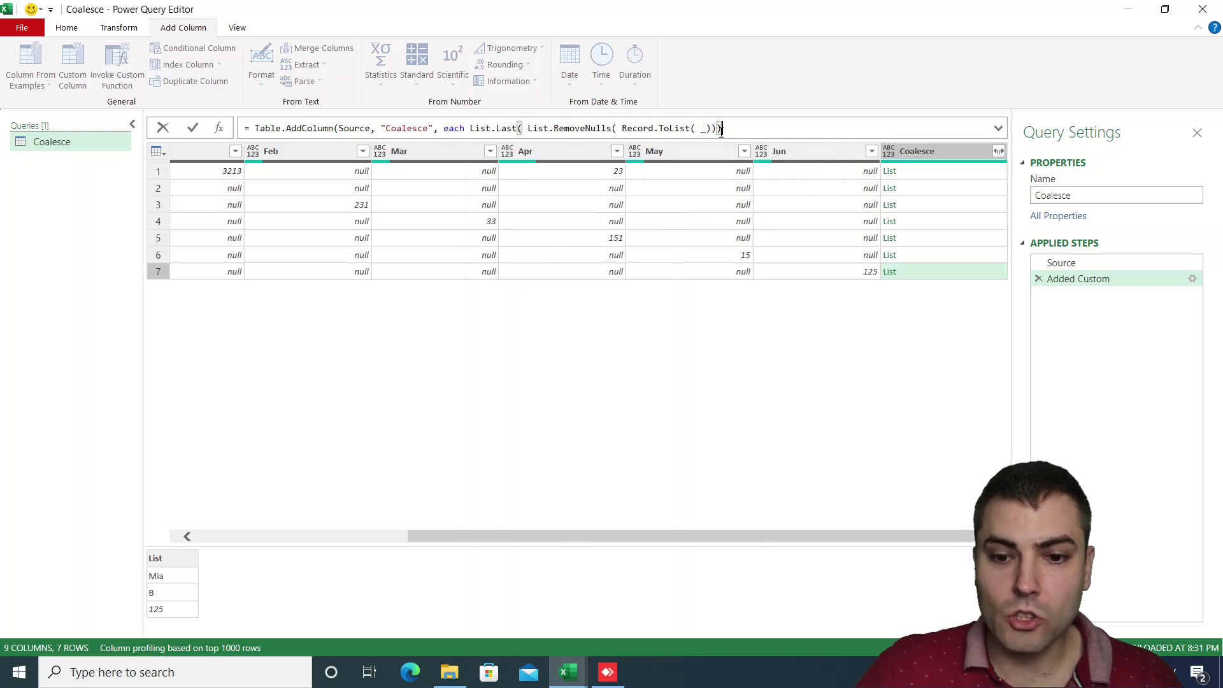
type(")")
Step: Commit the List.Last formula and check row 2's result A against its Jan, Jun and Type values
key("Return")
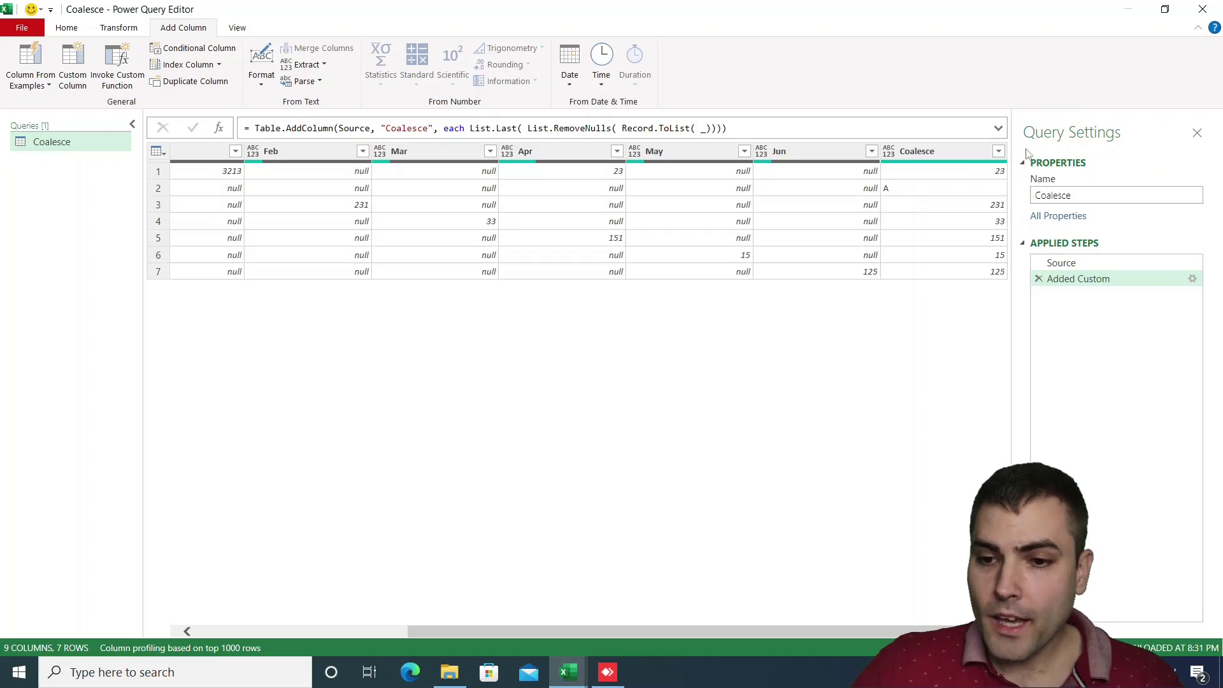
left_click(935, 190)
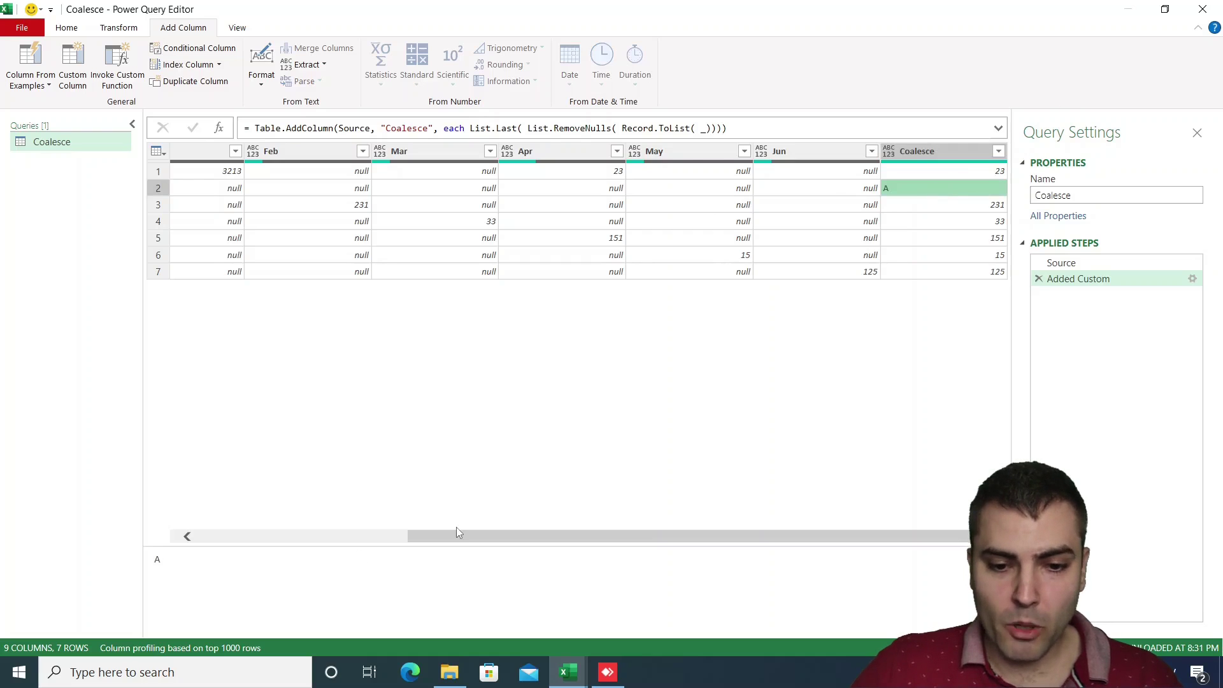
left_click_drag(450, 537, 223, 537)
left_click(158, 189)
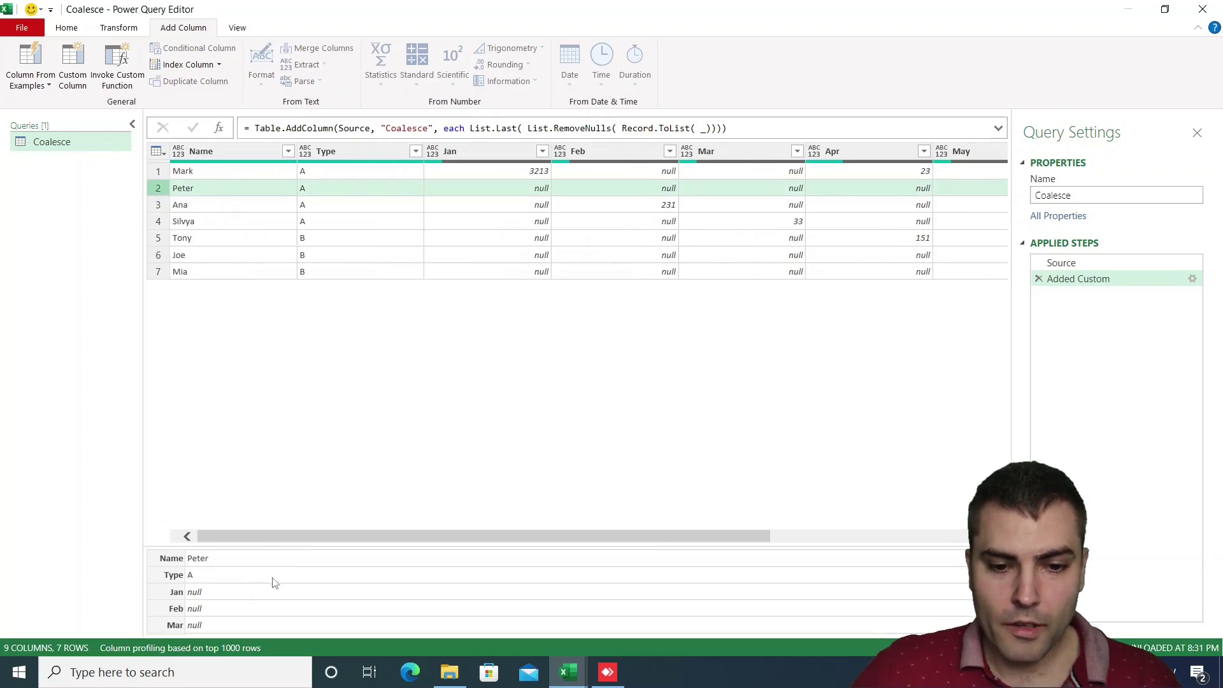
left_click_drag(304, 539, 567, 535)
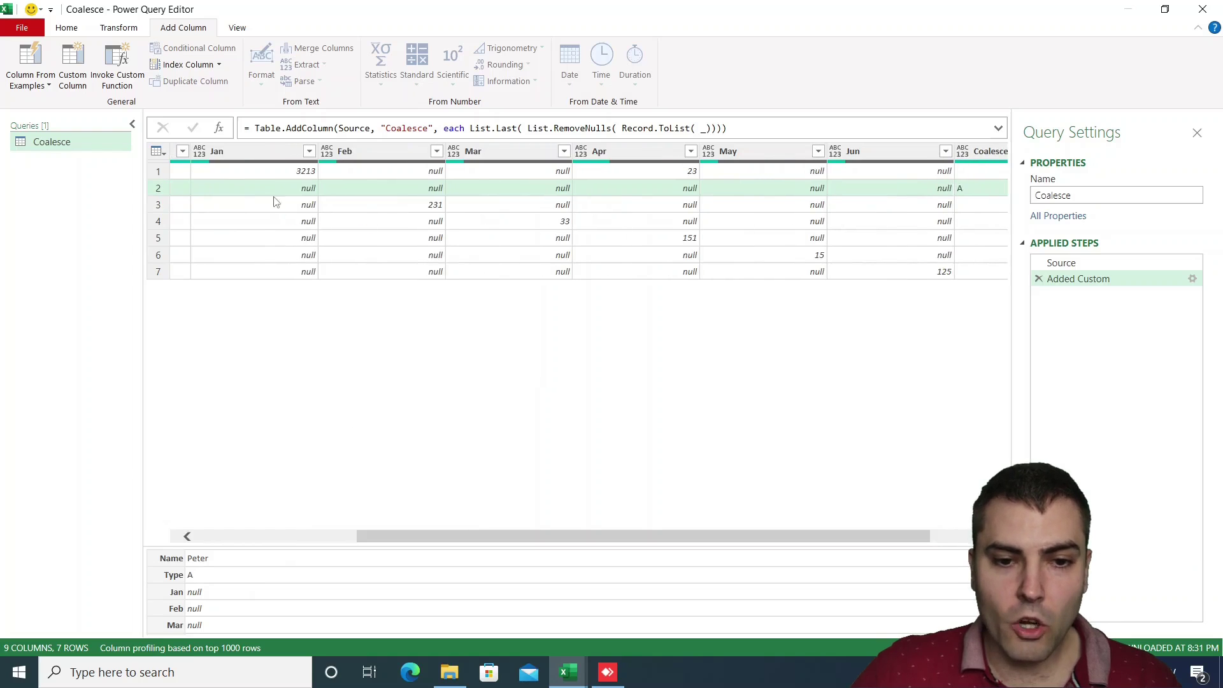
left_click(284, 189)
left_click(876, 189)
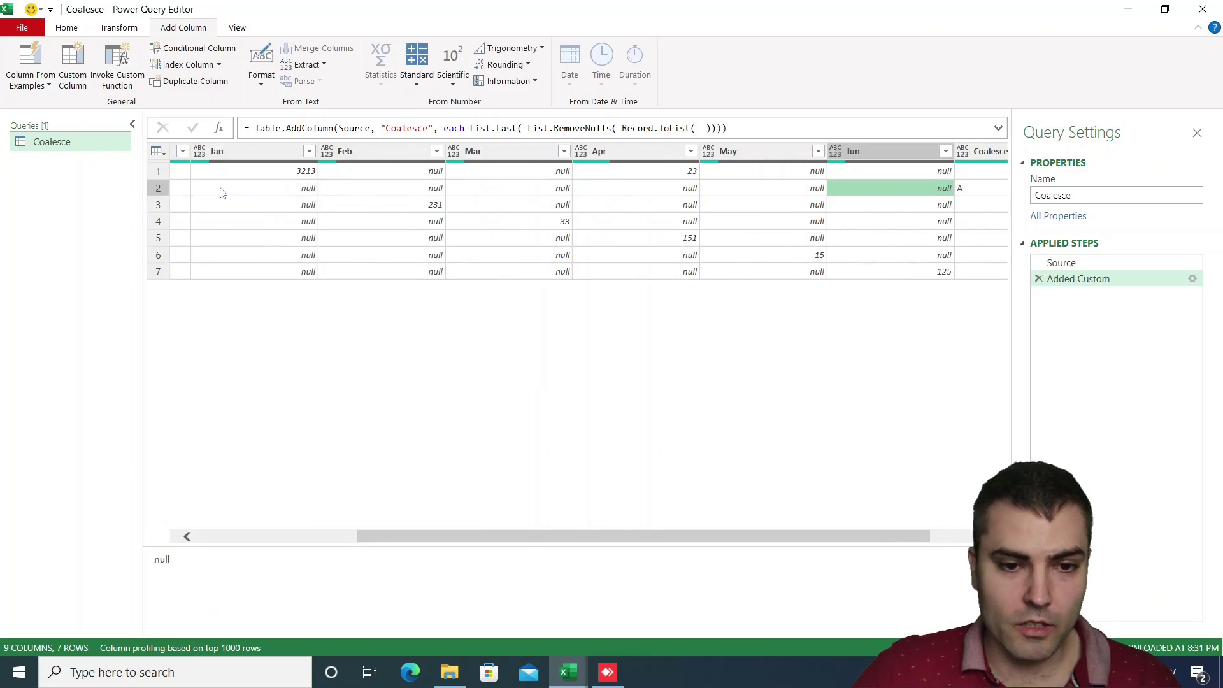
left_click(222, 191)
left_click(897, 186)
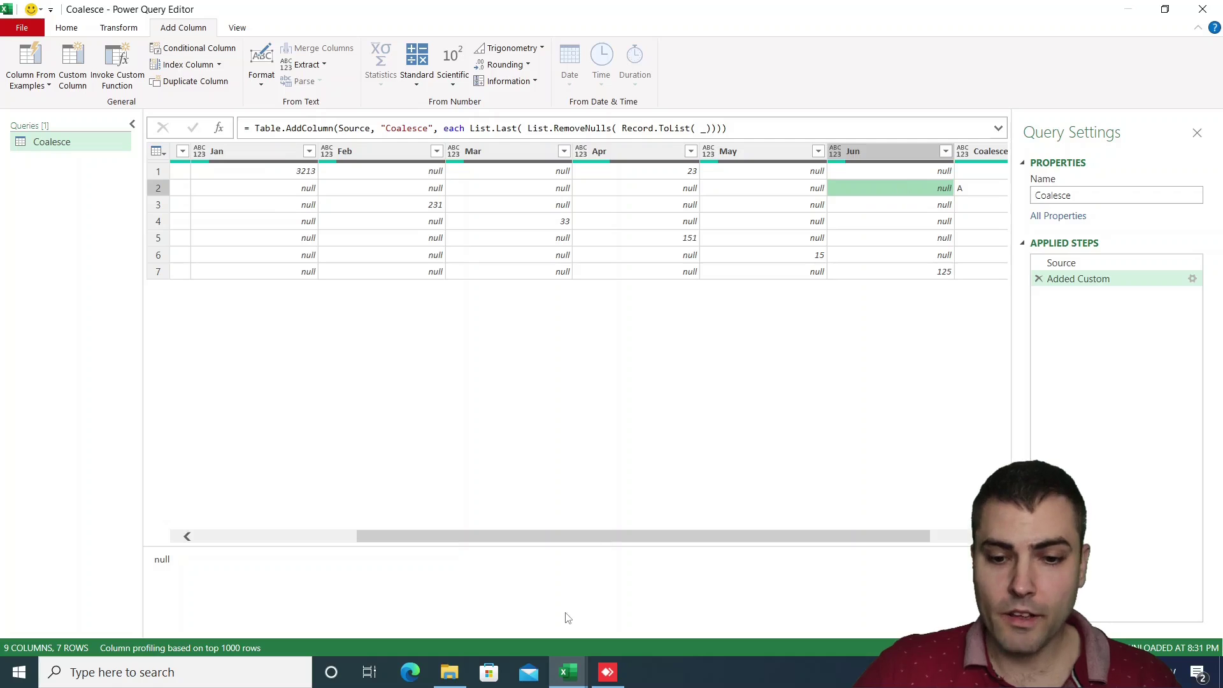
left_click_drag(575, 539, 416, 539)
left_click(369, 190)
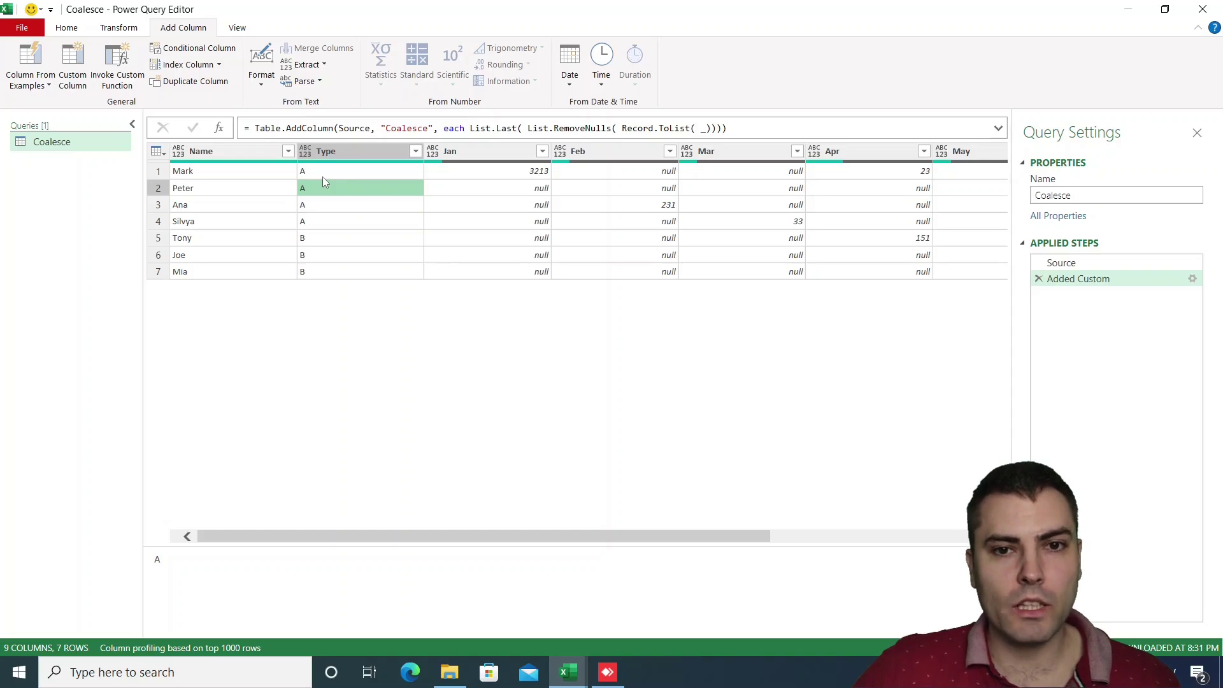
Step: Select the Jan through Jun columns, rechecking row 2's Coalesce value
left_click(482, 152)
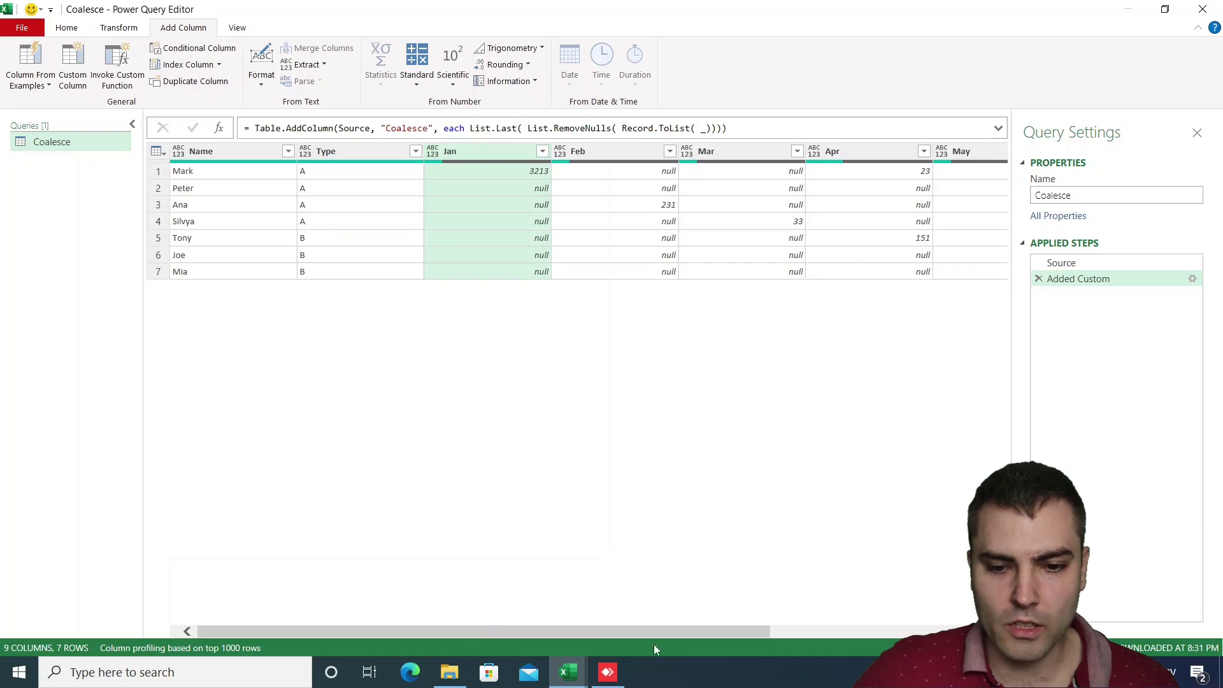
left_click_drag(606, 633, 798, 632)
left_click(850, 151)
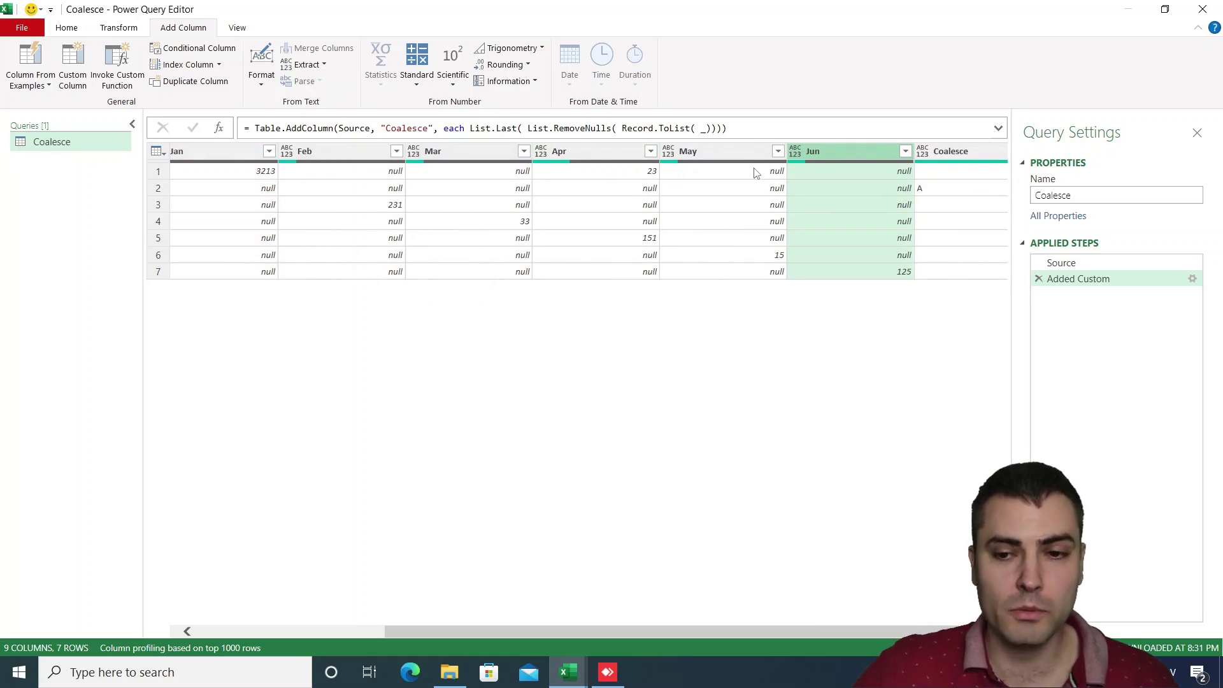
left_click(953, 192)
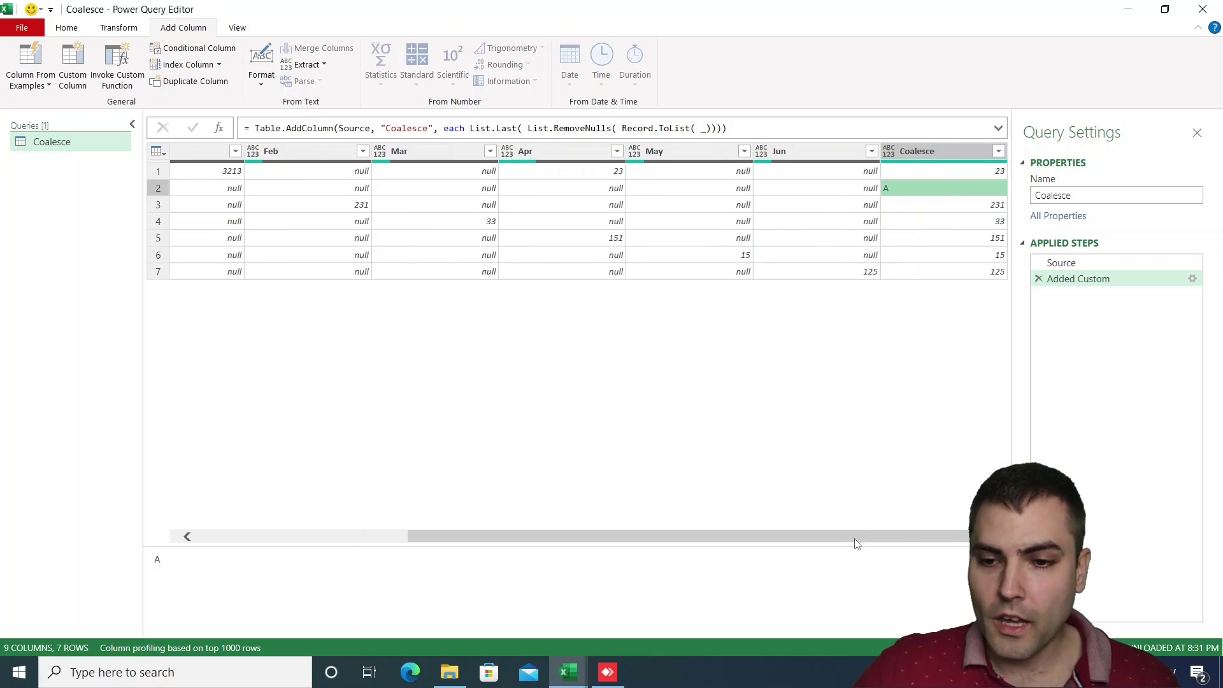
left_click(936, 191)
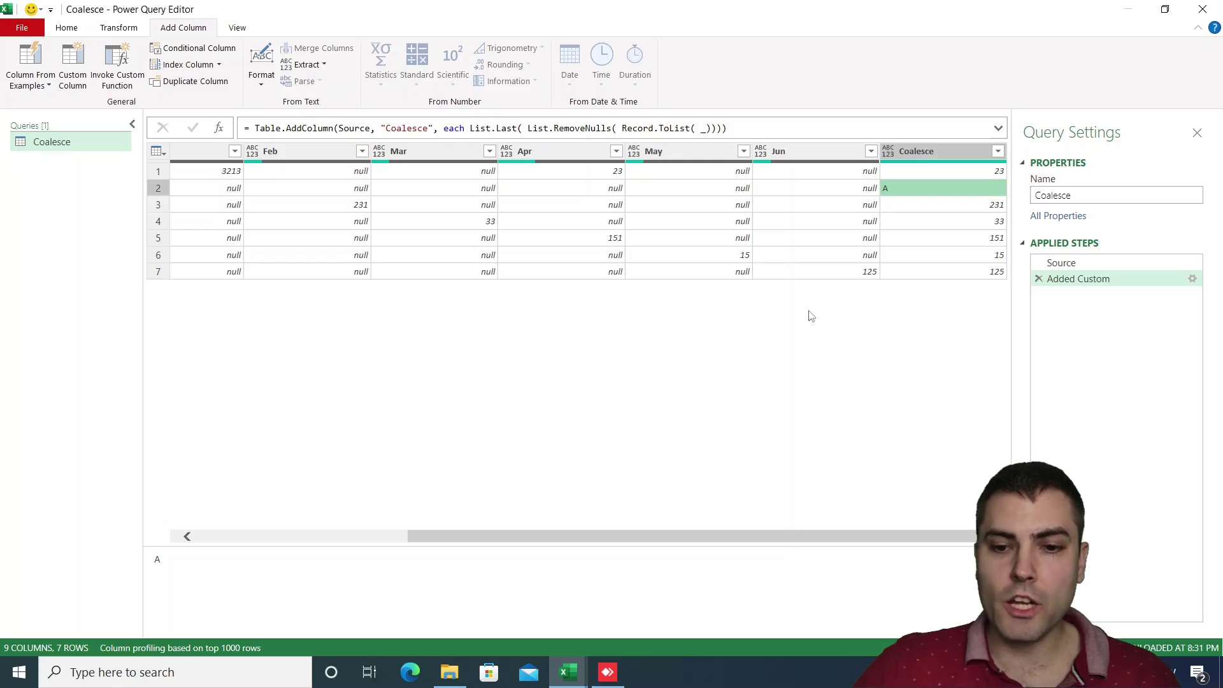
left_click_drag(730, 539, 523, 540)
left_click(470, 156)
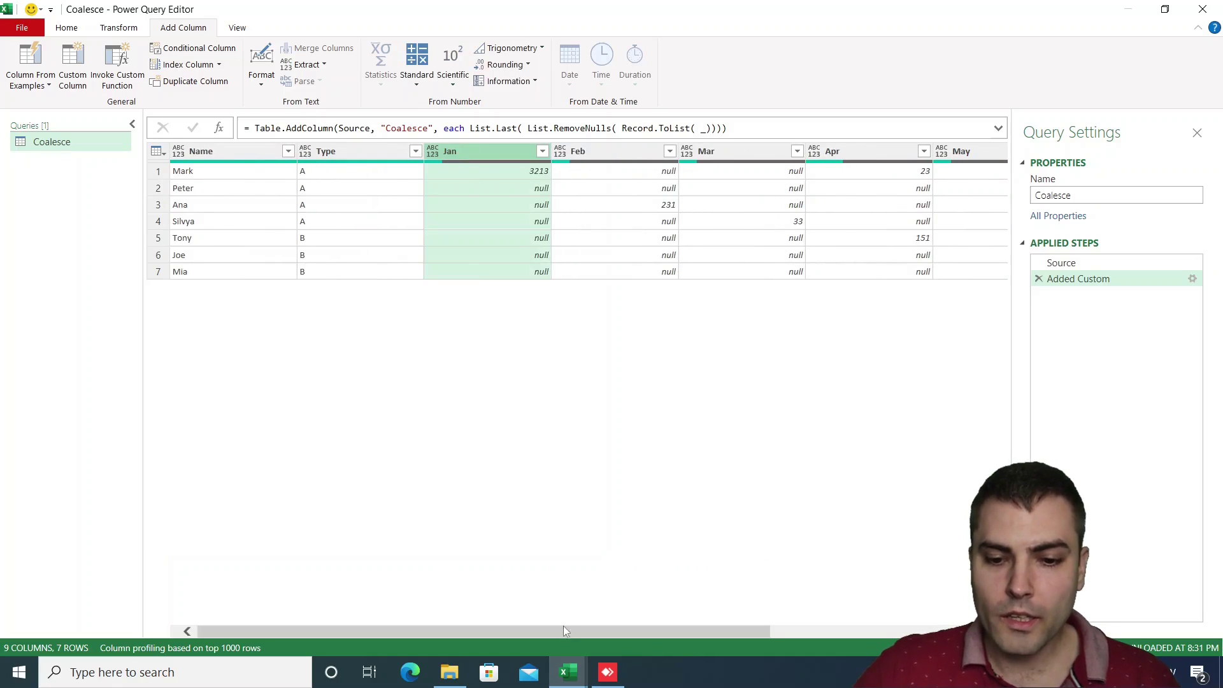
left_click_drag(564, 628, 687, 630)
left_click(943, 151, "shift")
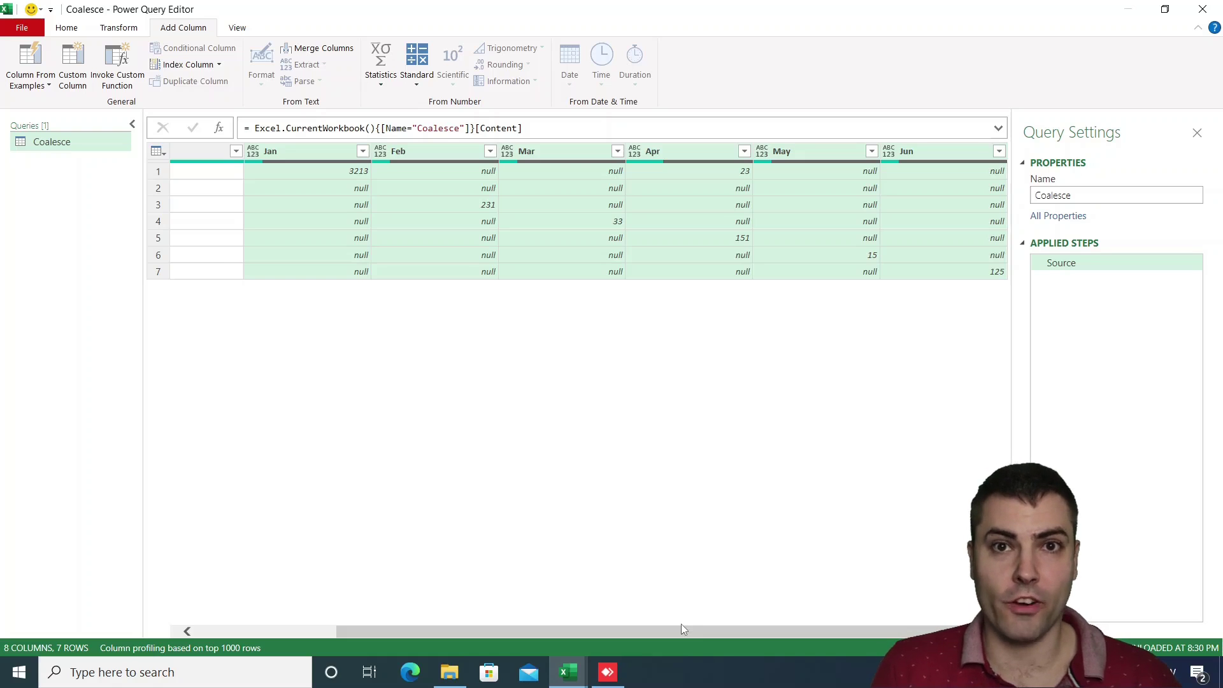
Step: Add a custom column named Coalesce with formula _ holding each row's record
left_click(72, 64)
double_click(459, 253)
type("C")
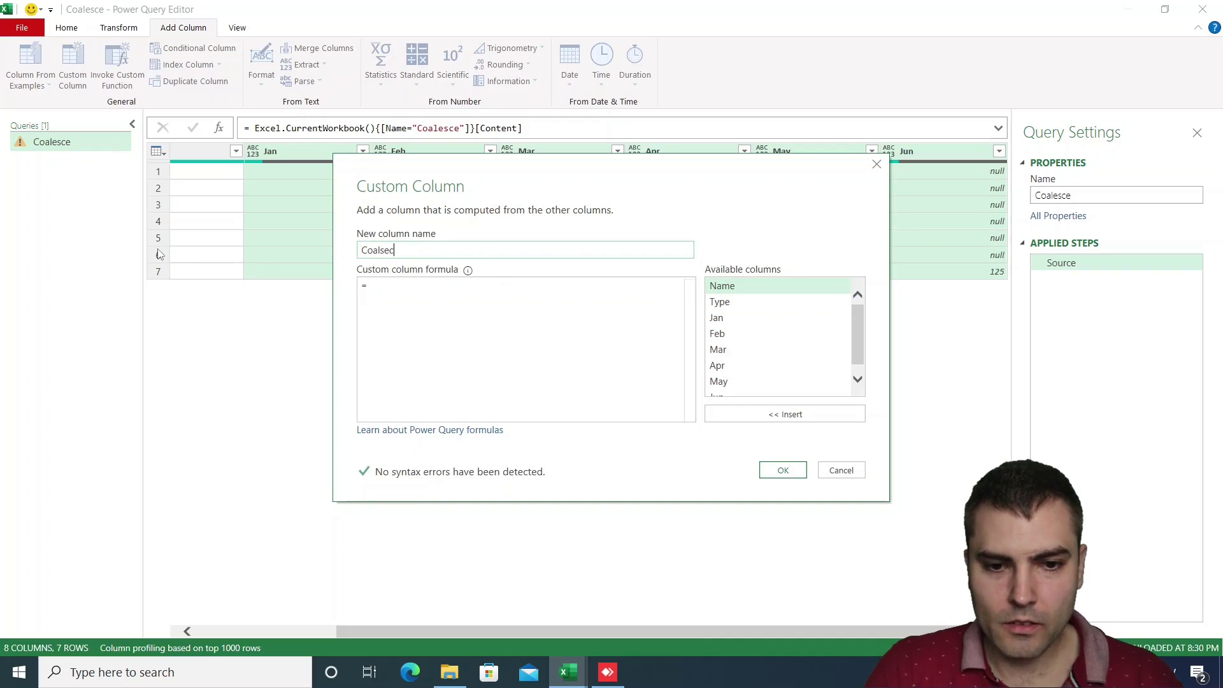
type("oalesce")
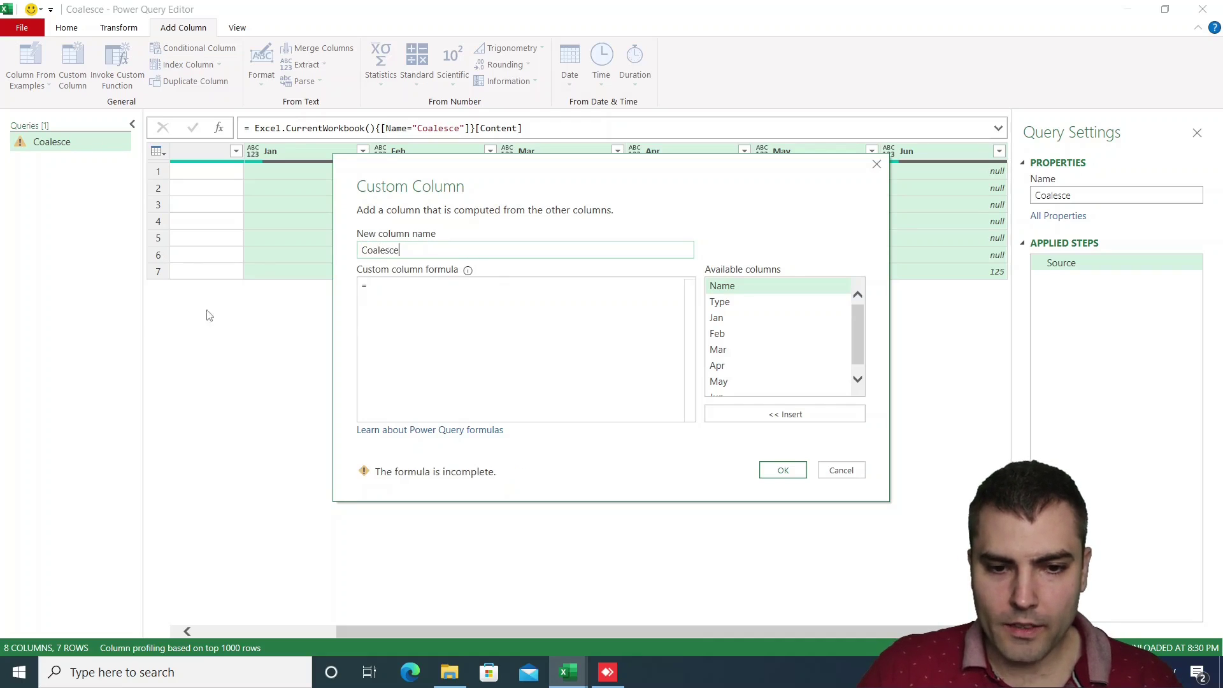
left_click(381, 311)
type("_")
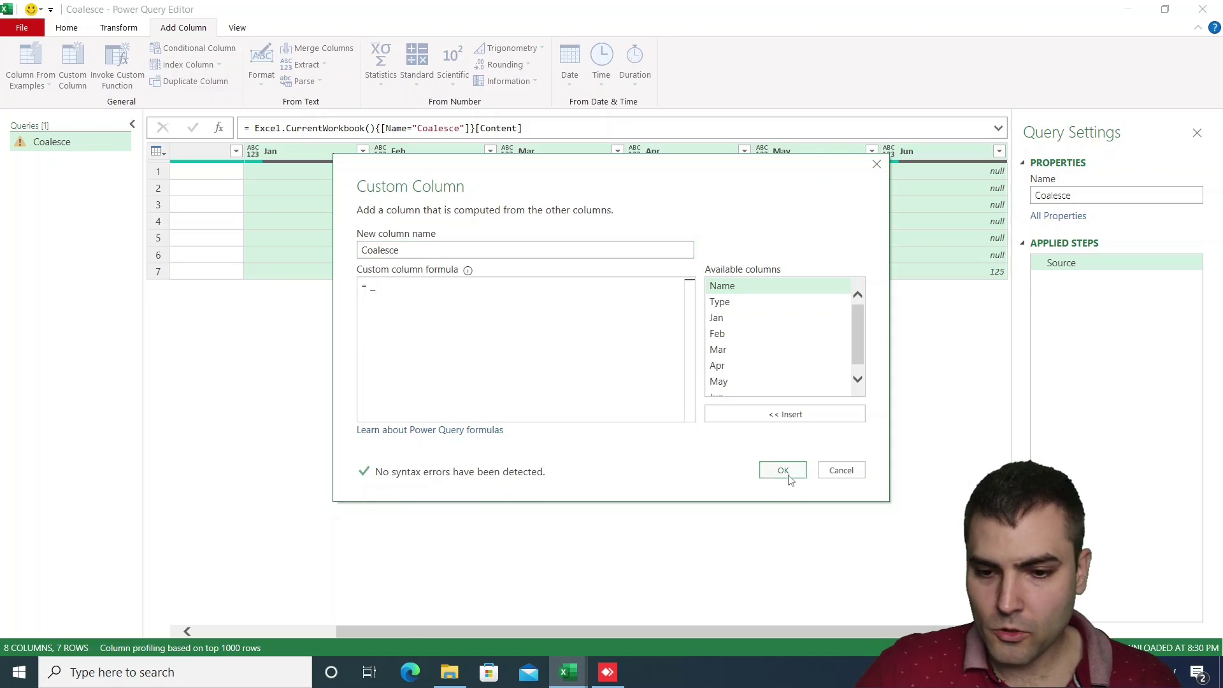
left_click(783, 469)
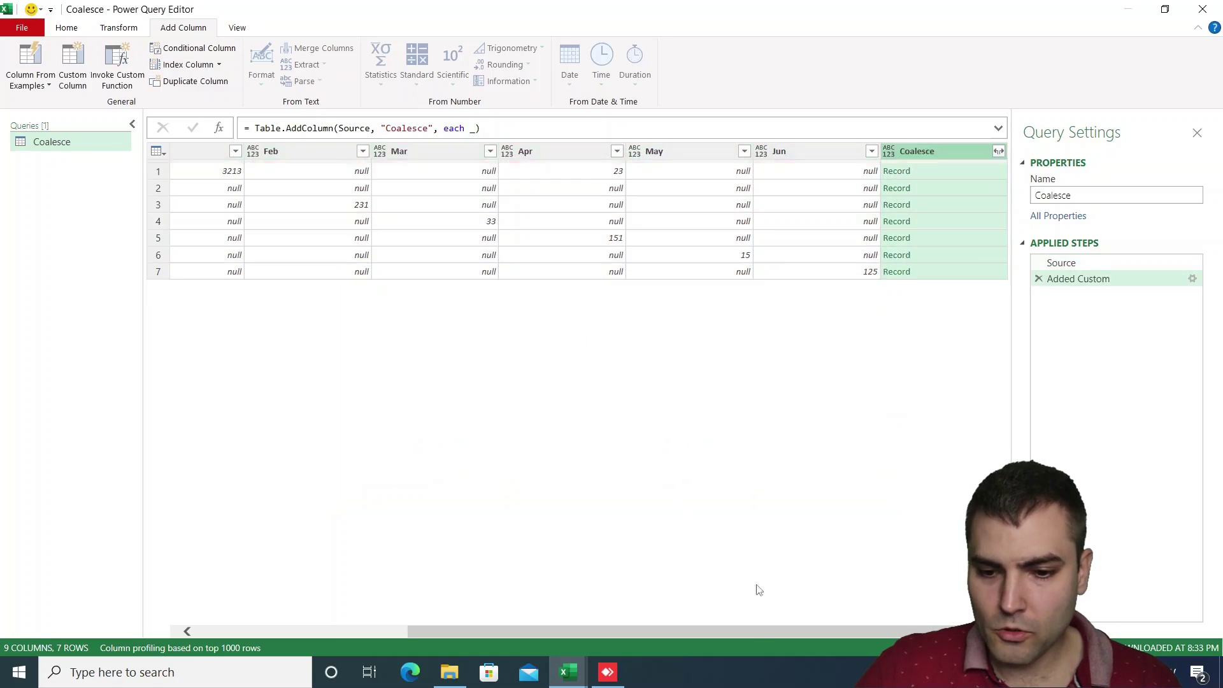
Step: Begin the formula Record.SelectFields(_,{"Jan","Feb","Mar","Apr","Ma... after previewing row 1's record
left_click(966, 171)
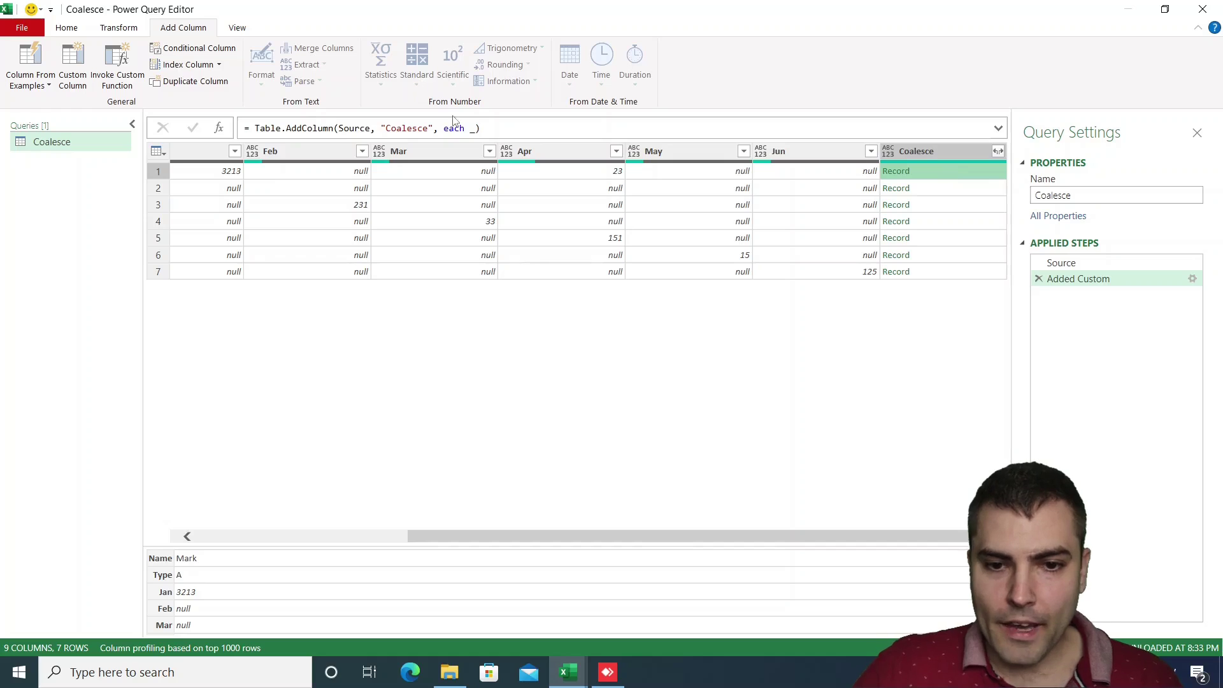
left_click(471, 129)
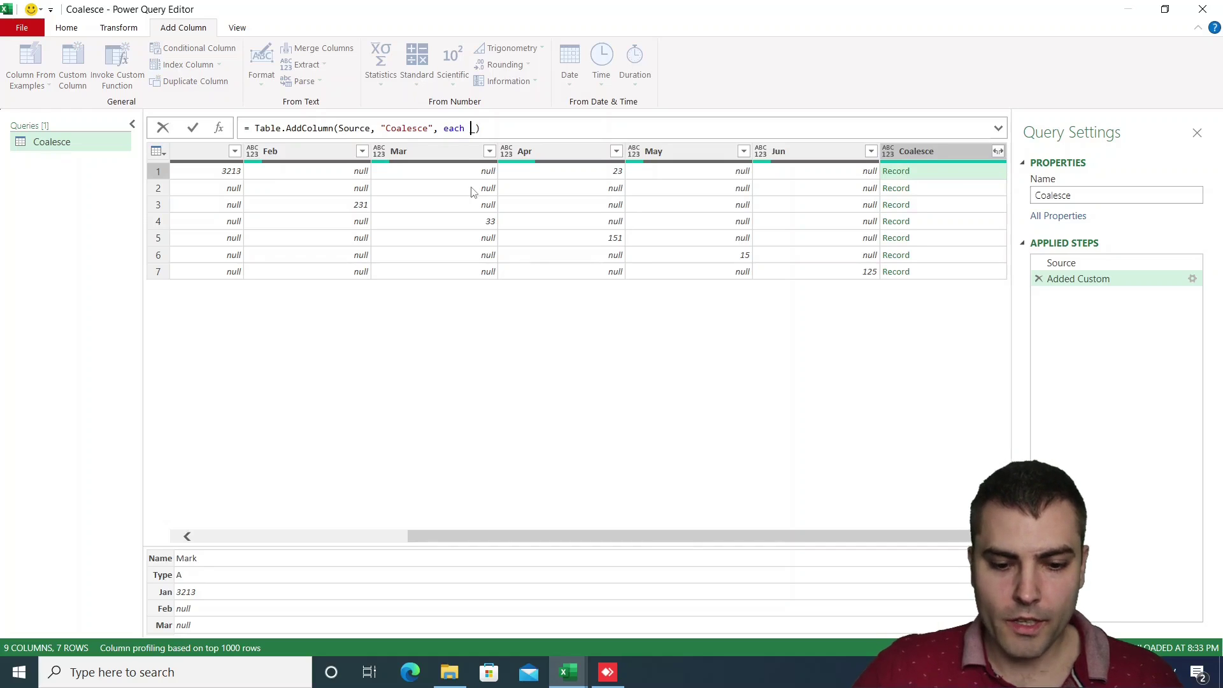
type("Record")
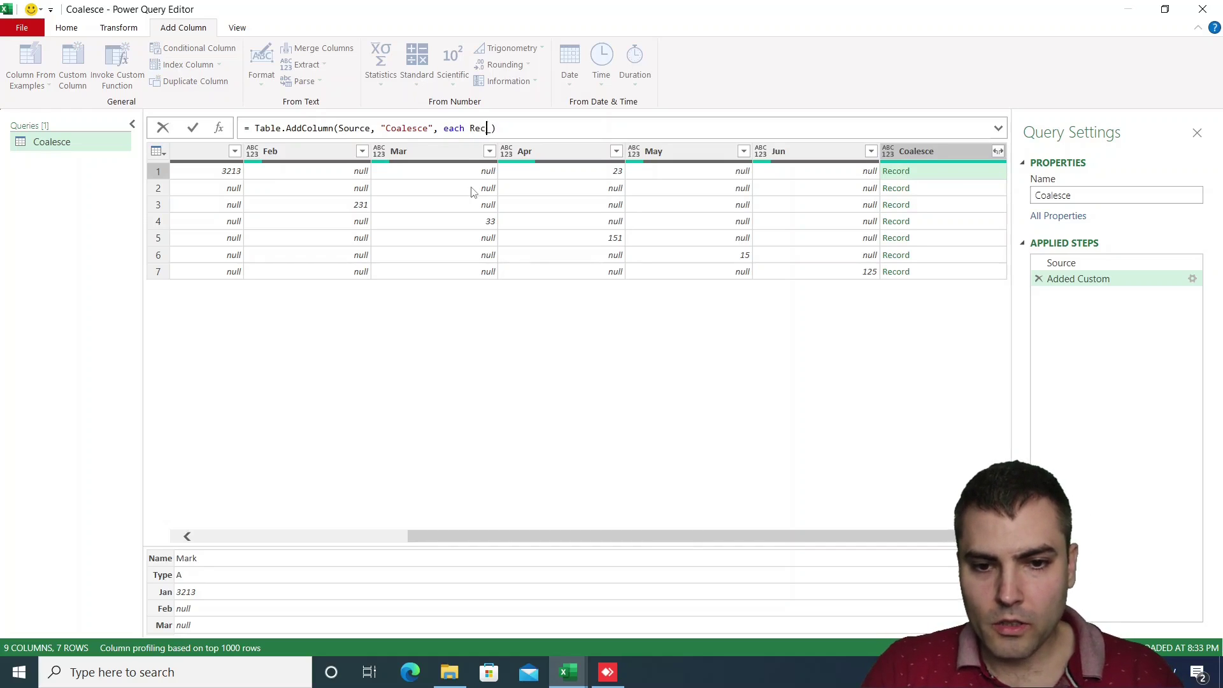
type(".Select")
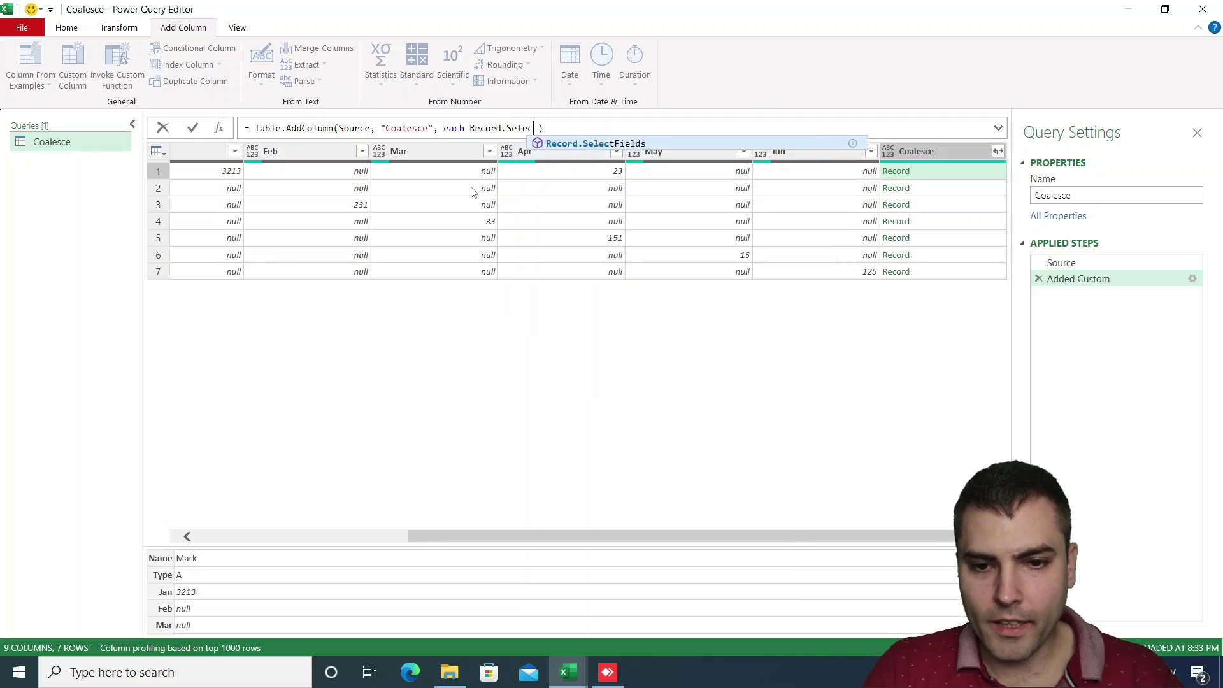
type("Fiels_")
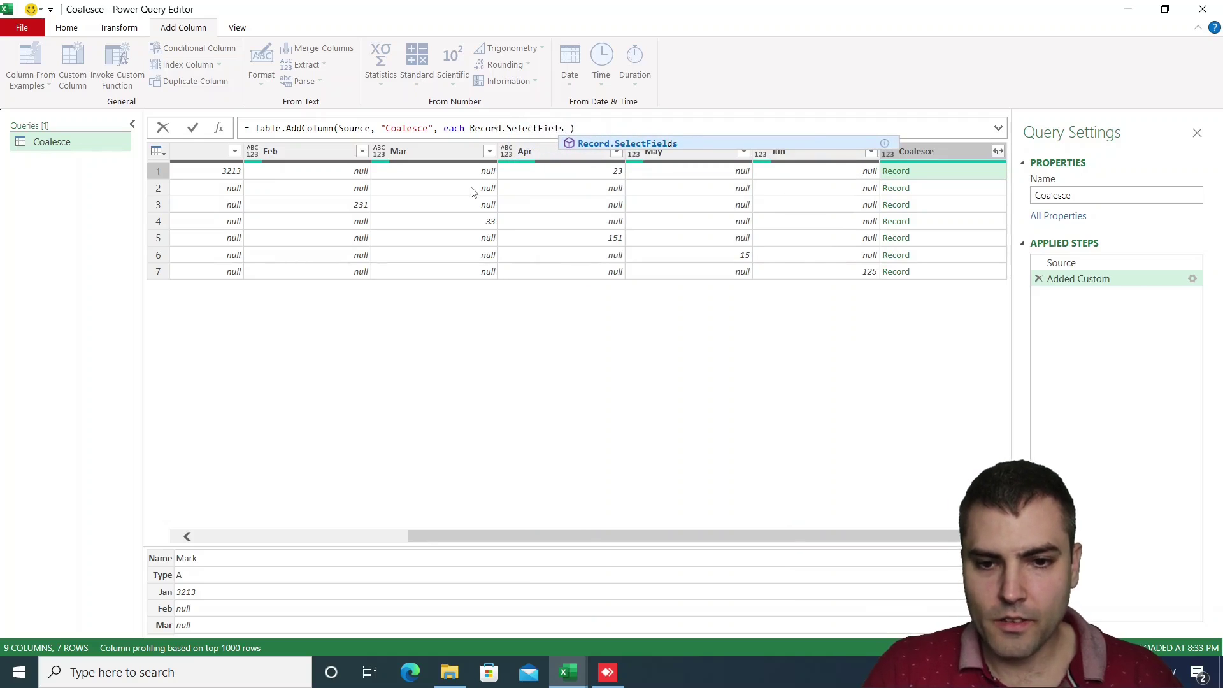
key("BackSpace")
type("ds(")
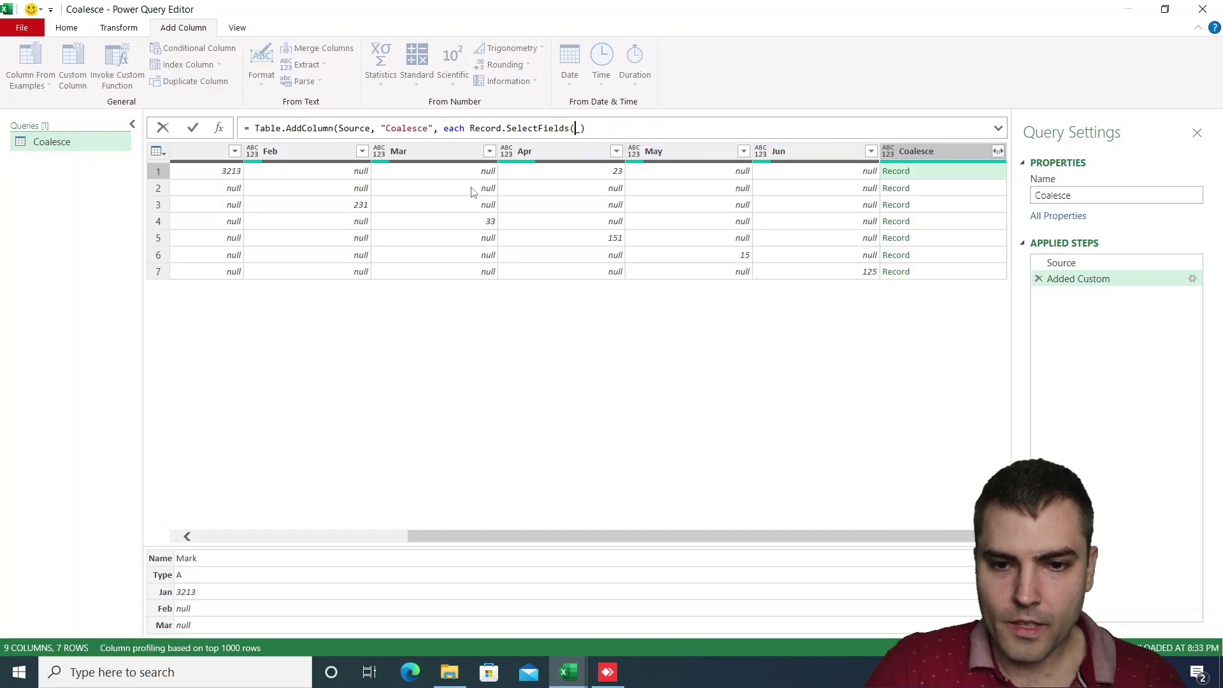
type("_")
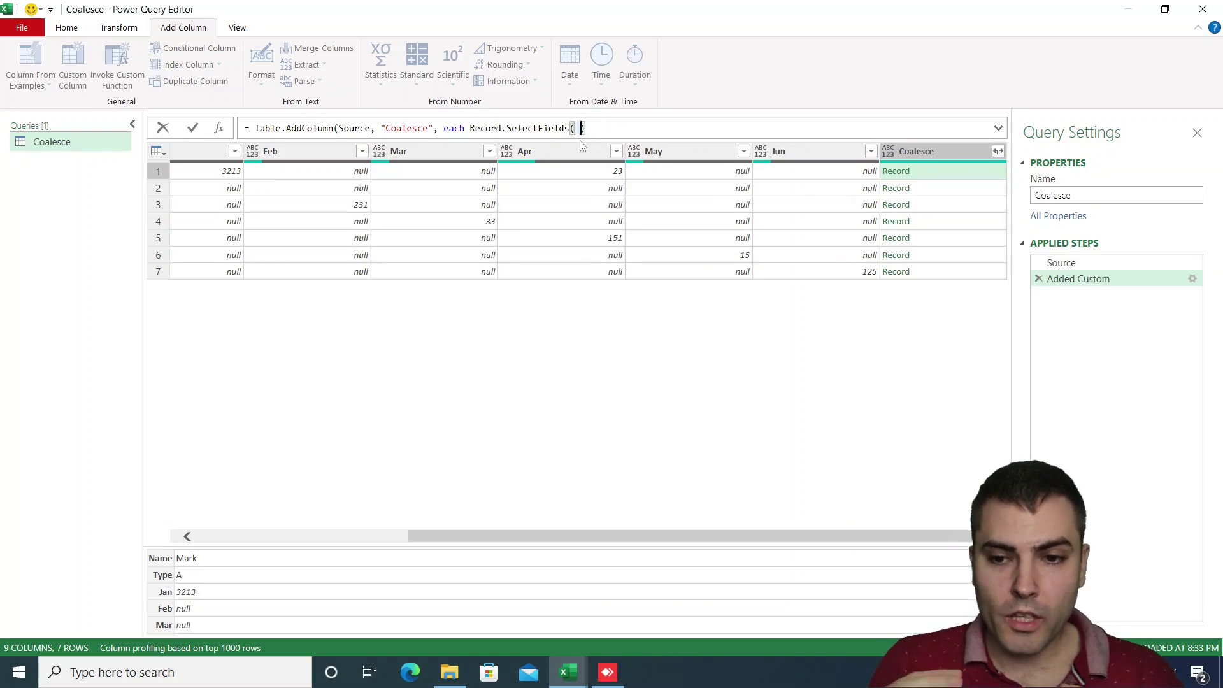
type(",")
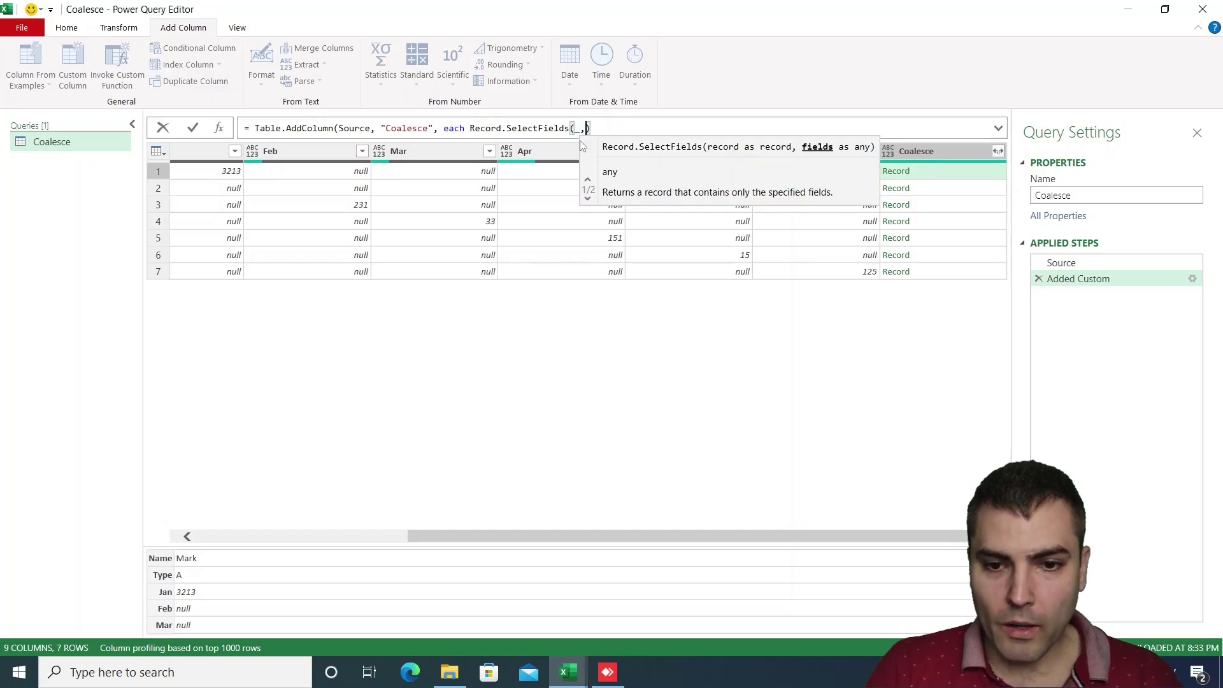
type("{")
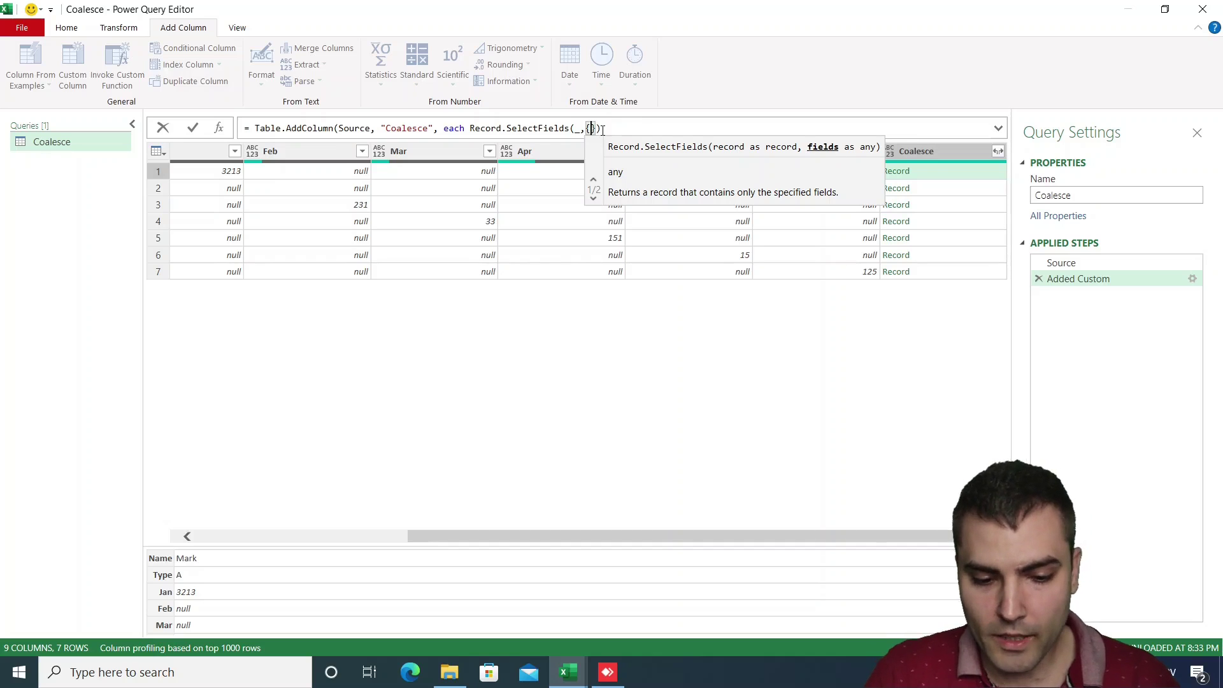
type("\"Jan\"")
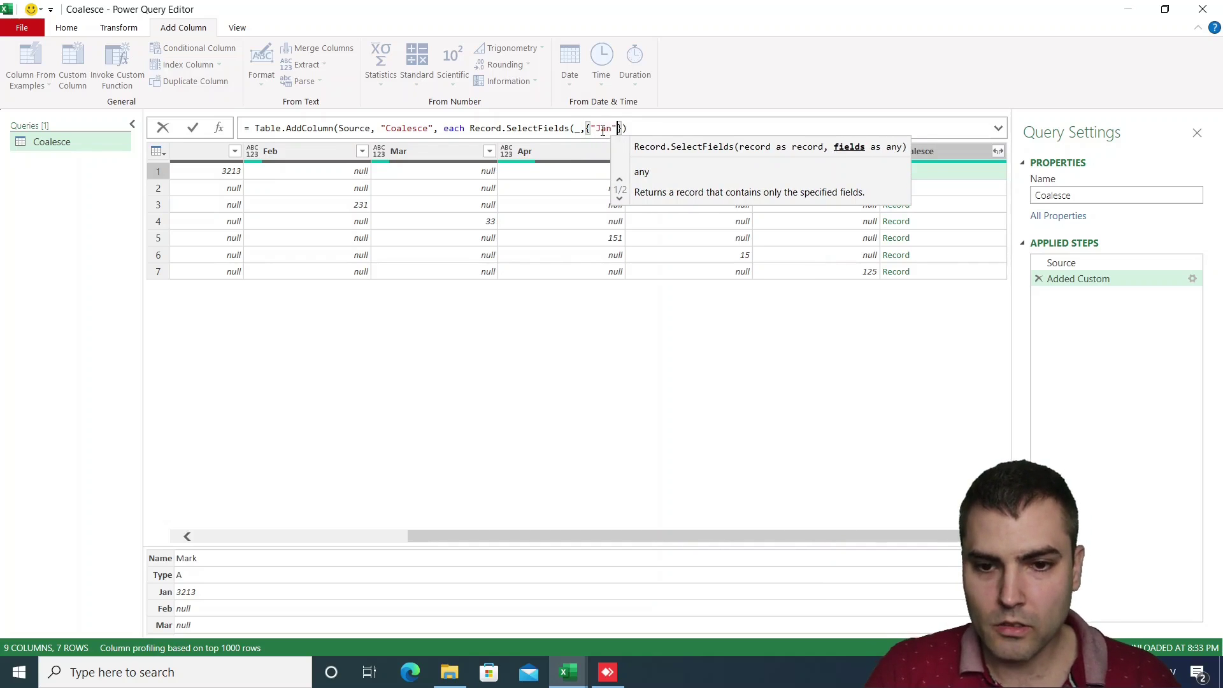
type(",\"")
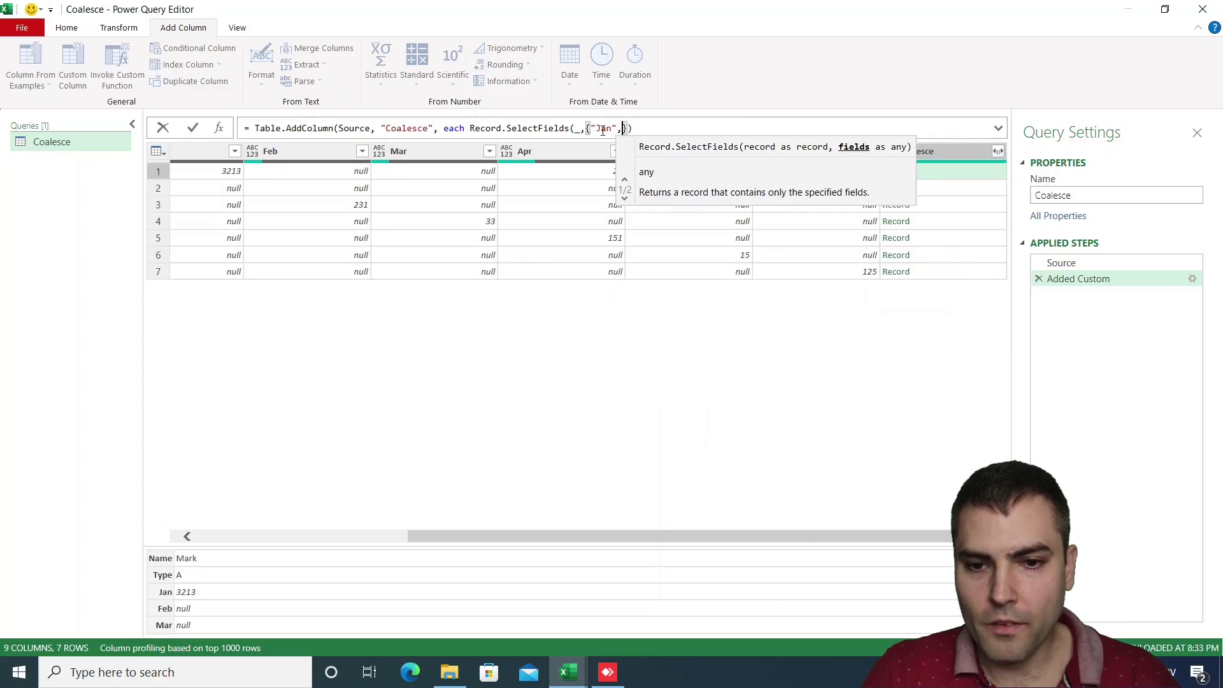
type("\"Feb")
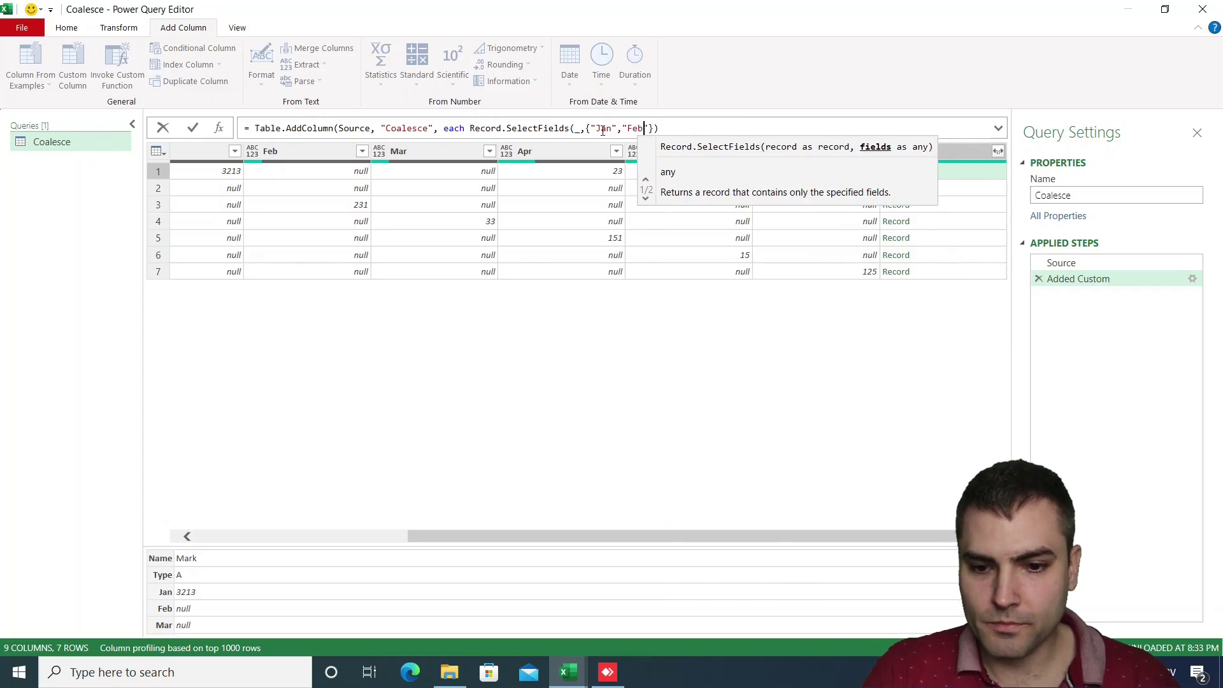
type(",\"")
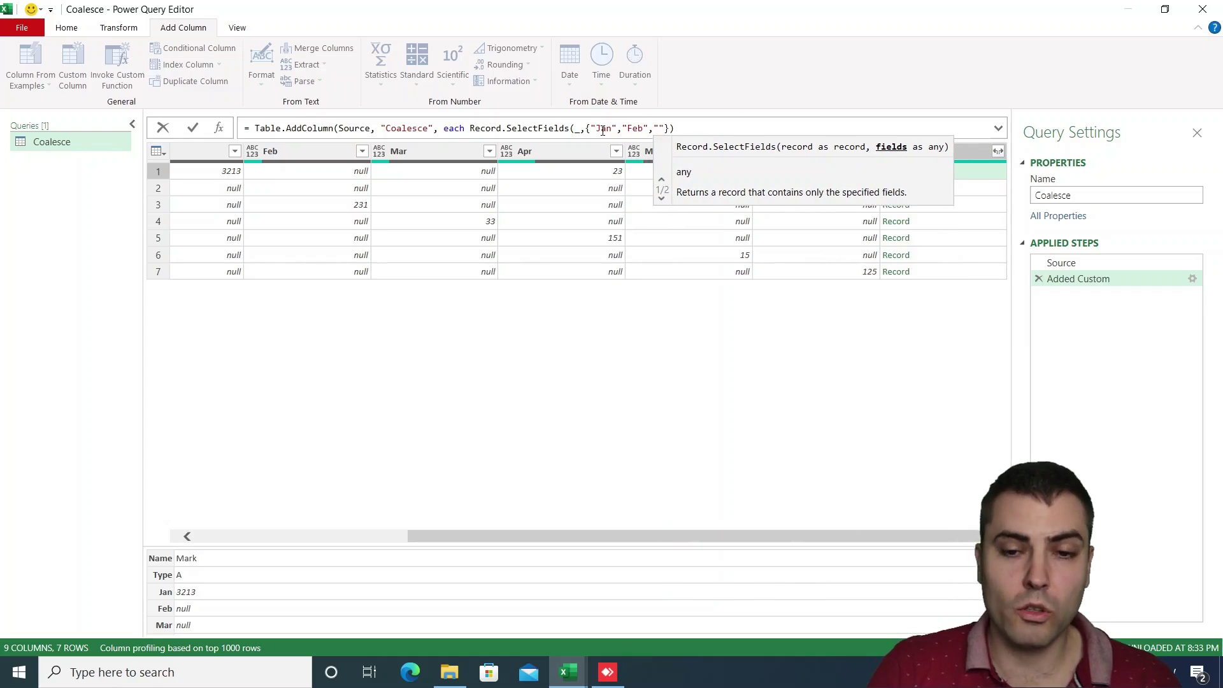
type("Mar\",")
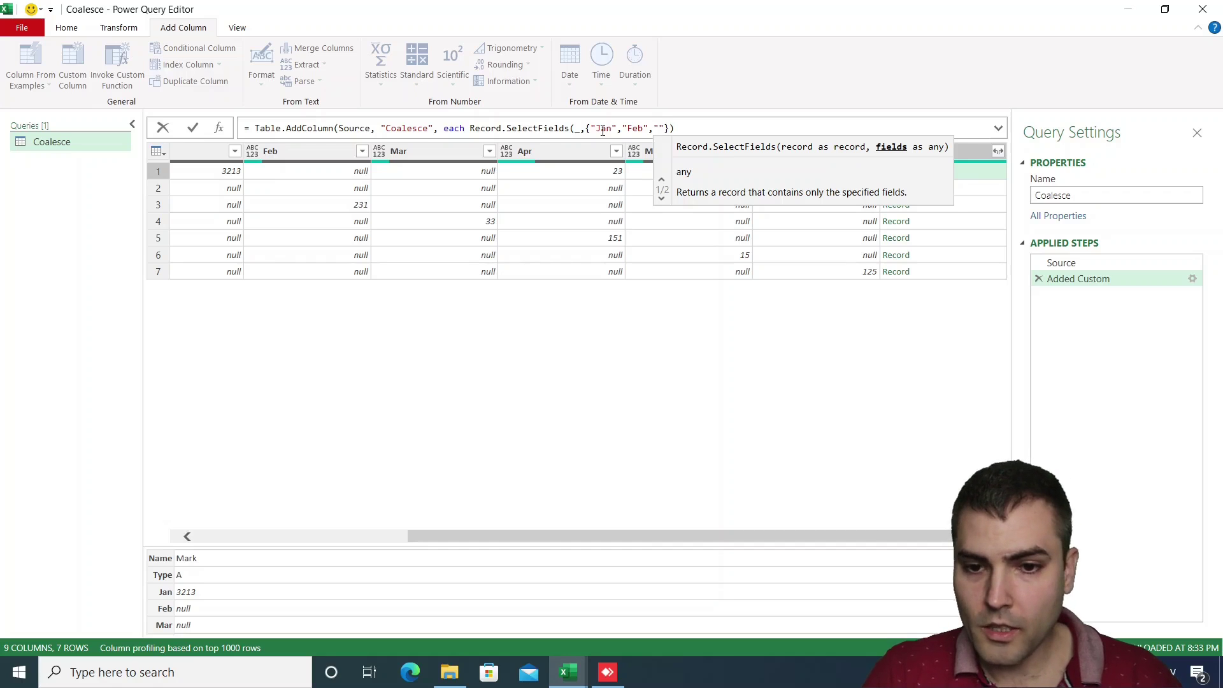
type("\"Apr\",\"Ma")
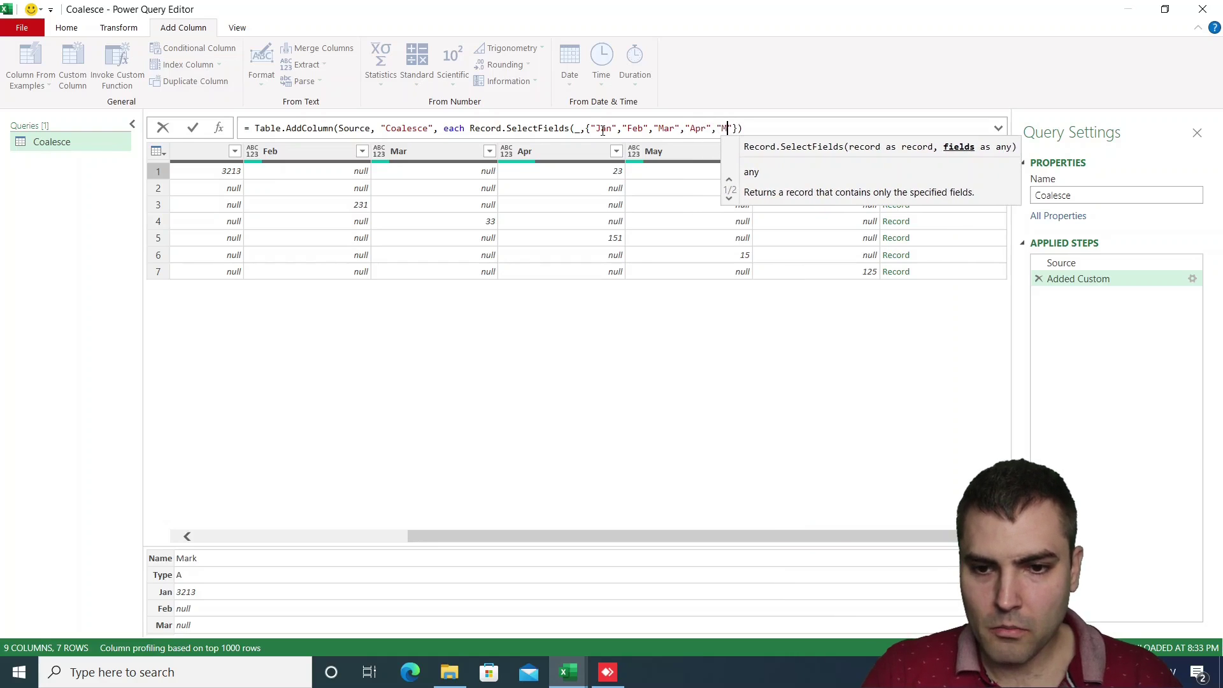
Step: Finish the field list with "May","Jun", add the closing parenthesis and commit the formula
key("super")
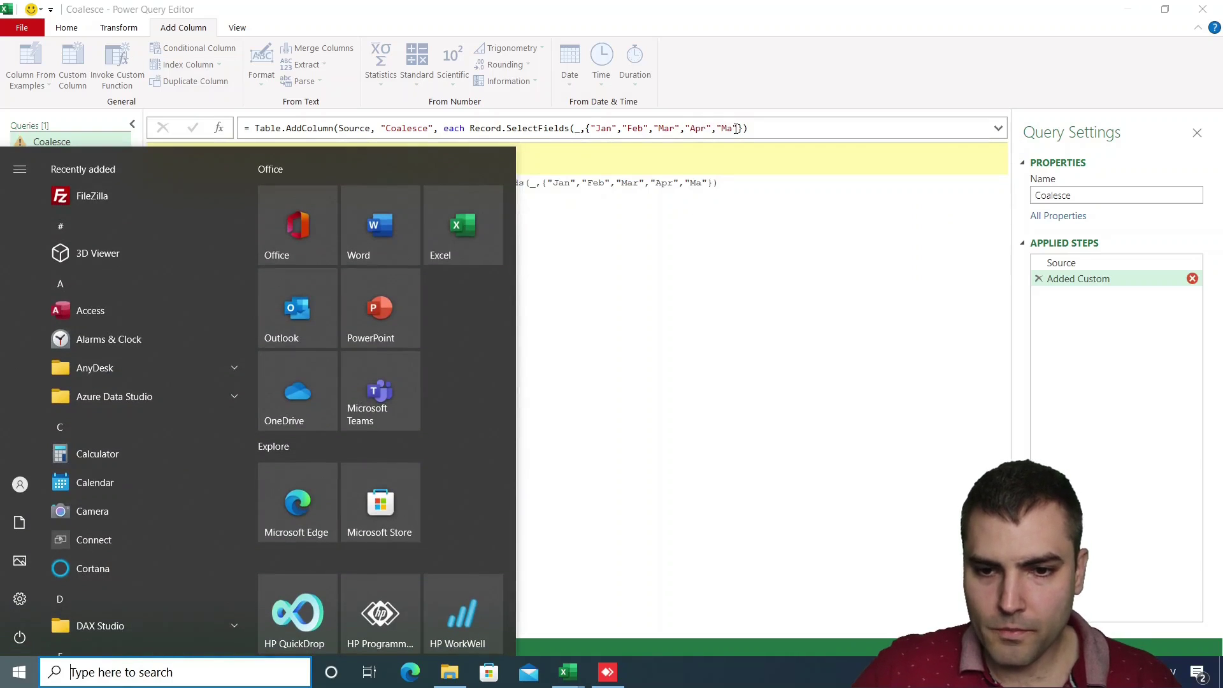
left_click(730, 128)
type("y\"")
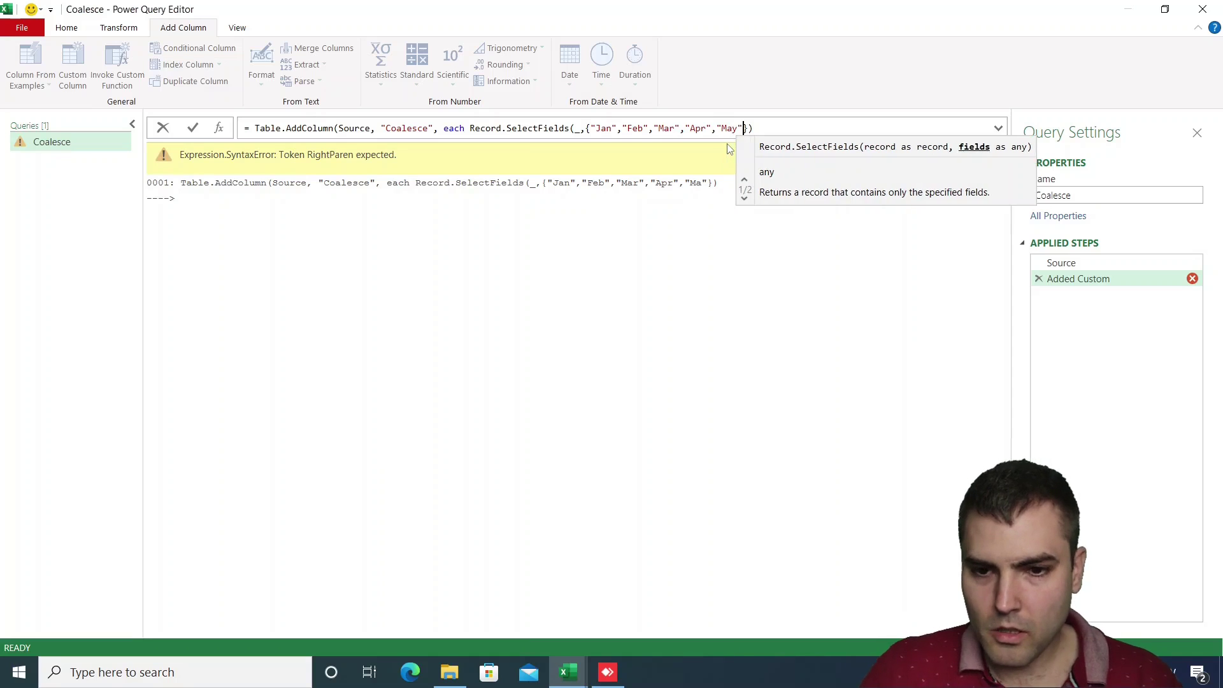
type(",\"jun\"")
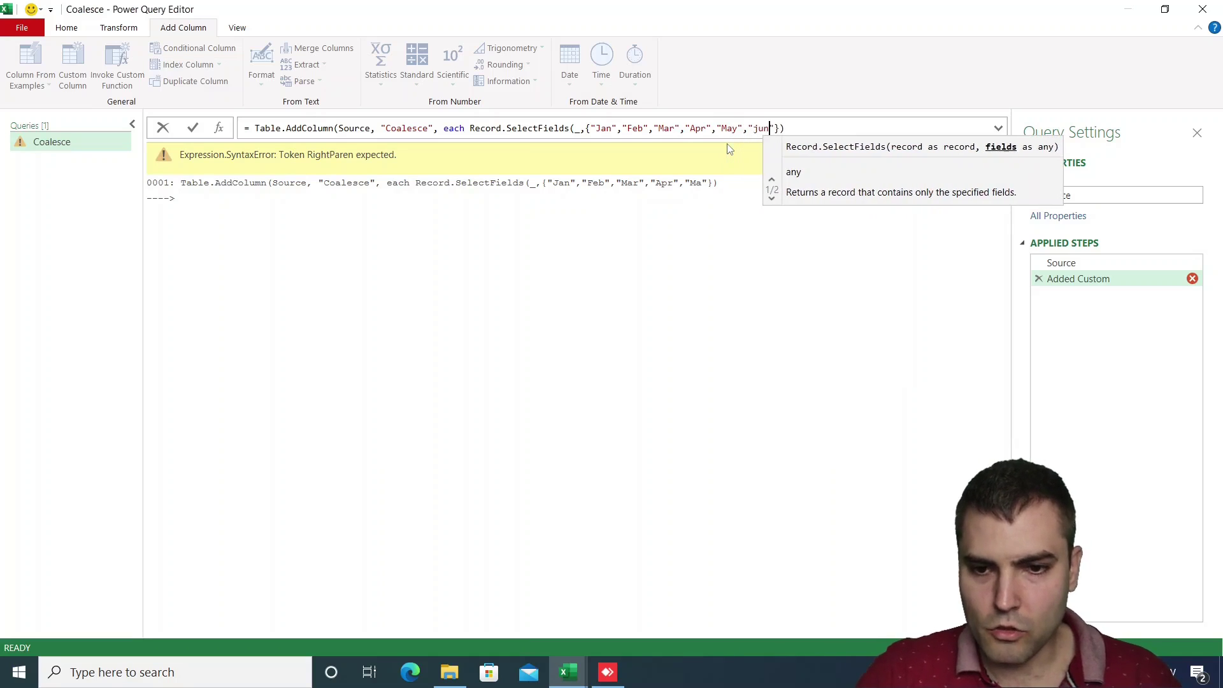
key("Left")
key("Left")
key("Left")
key("BackSpace")
type("J")
key("Return")
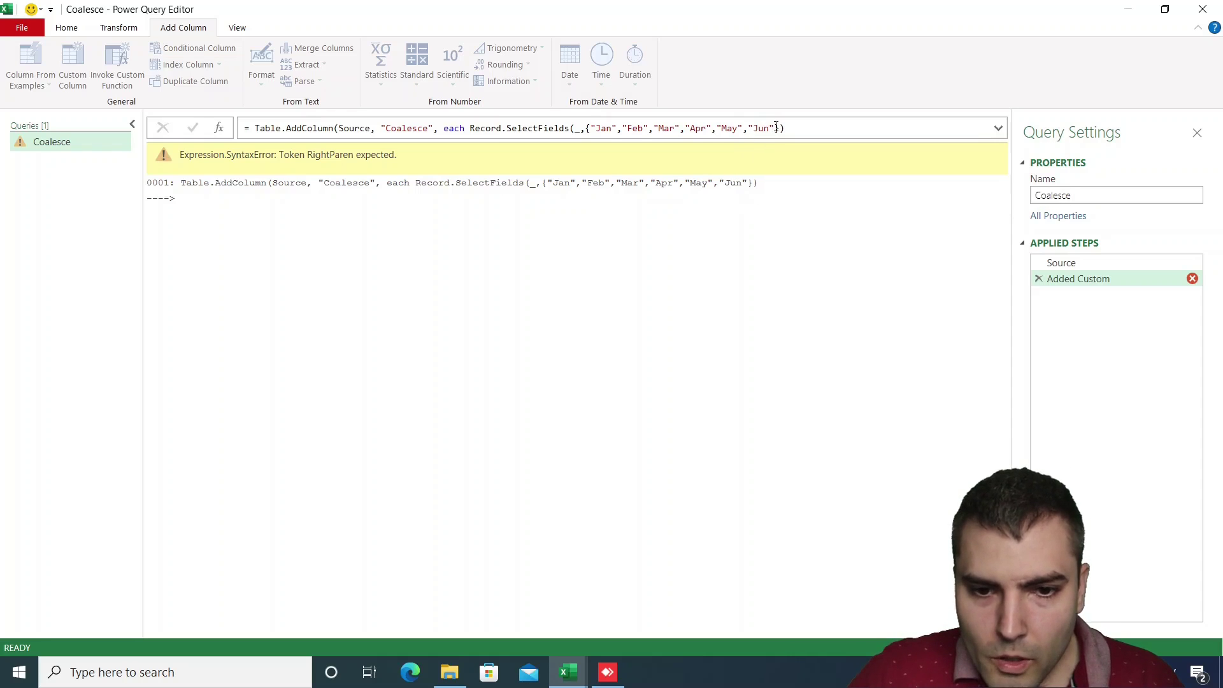
left_click(800, 128)
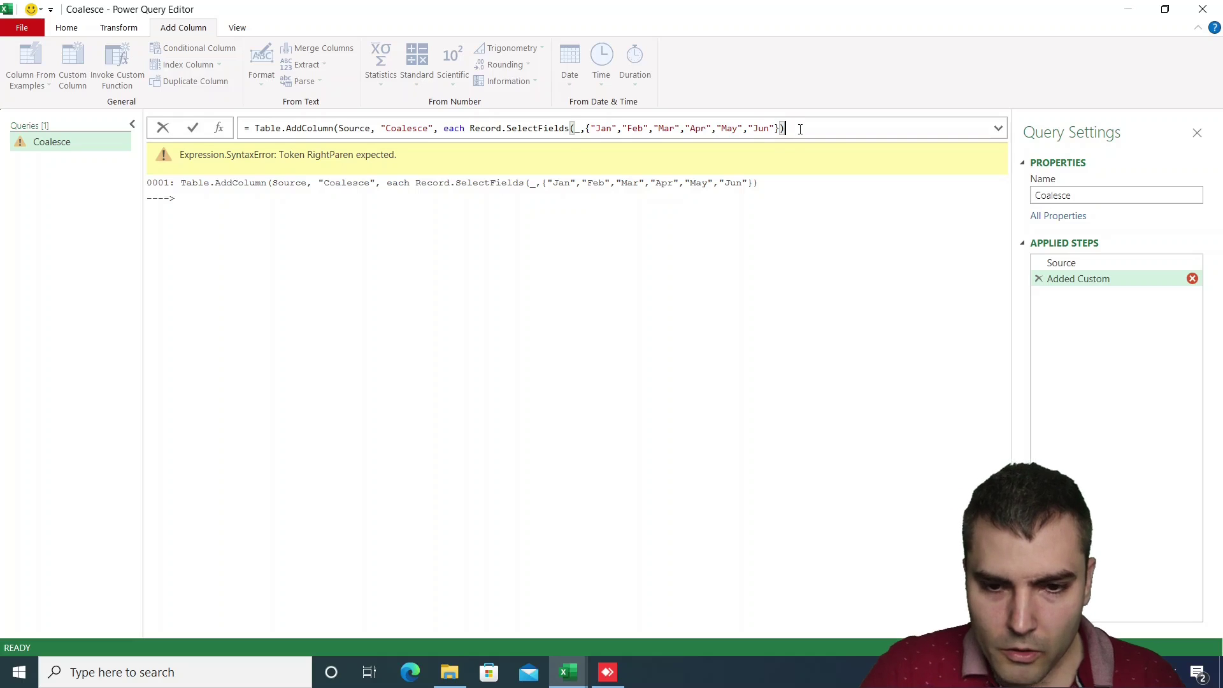
type(")")
key("Return")
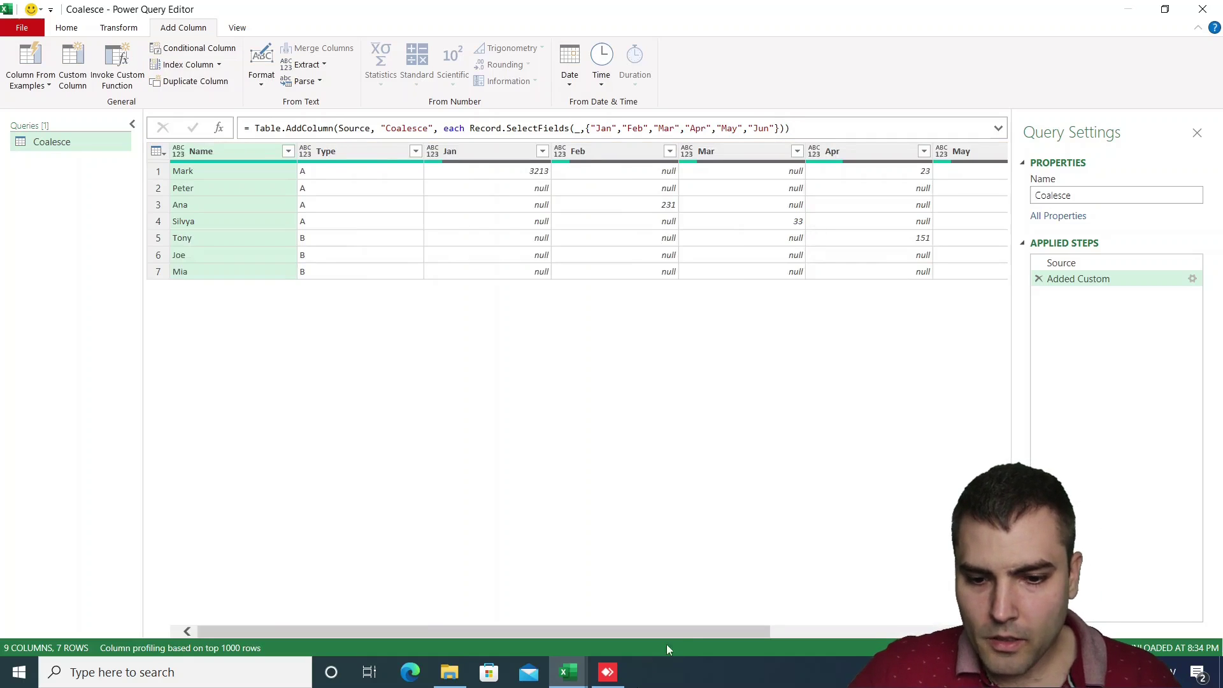
Step: Preview row 1's record now containing only the six month fields
left_click_drag(764, 631, 975, 631)
left_click(941, 168)
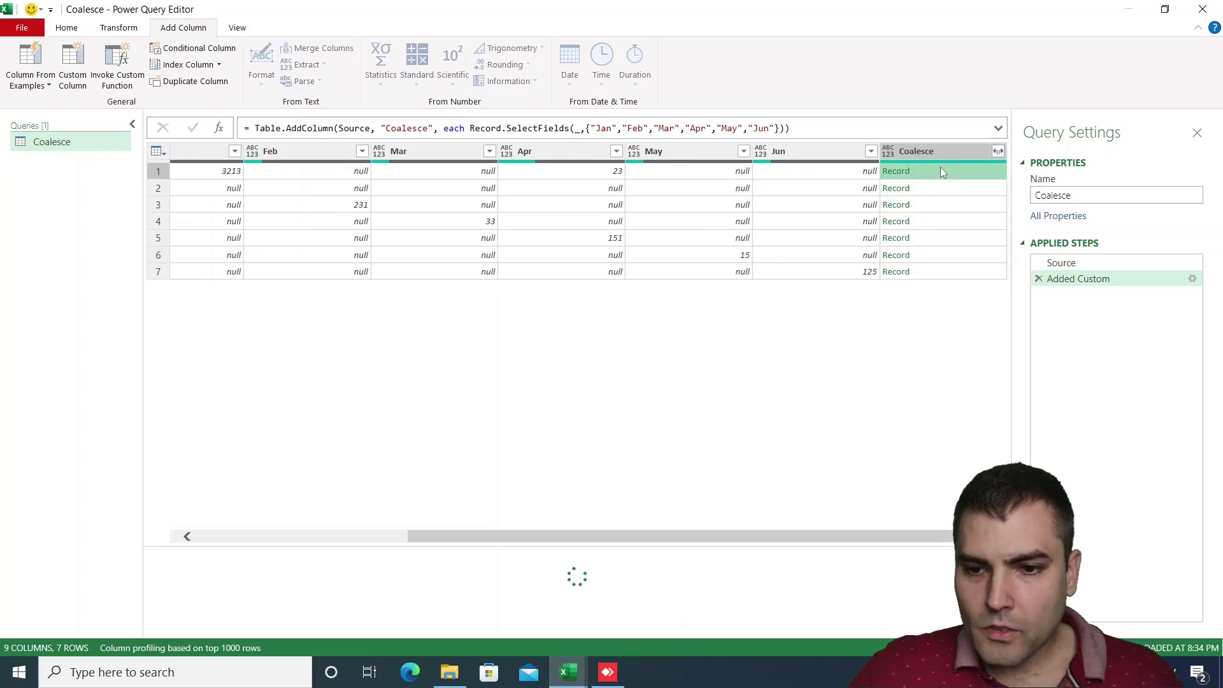
scroll(230, 576, "up", 2)
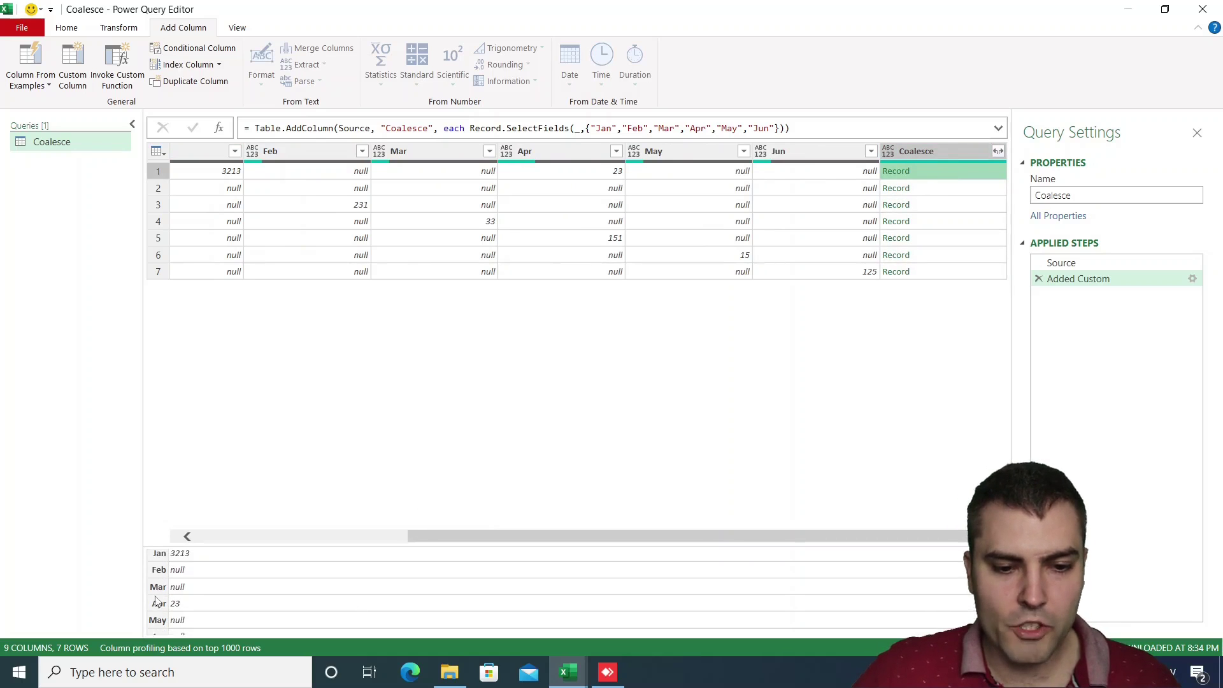
scroll(159, 592, "down", 1)
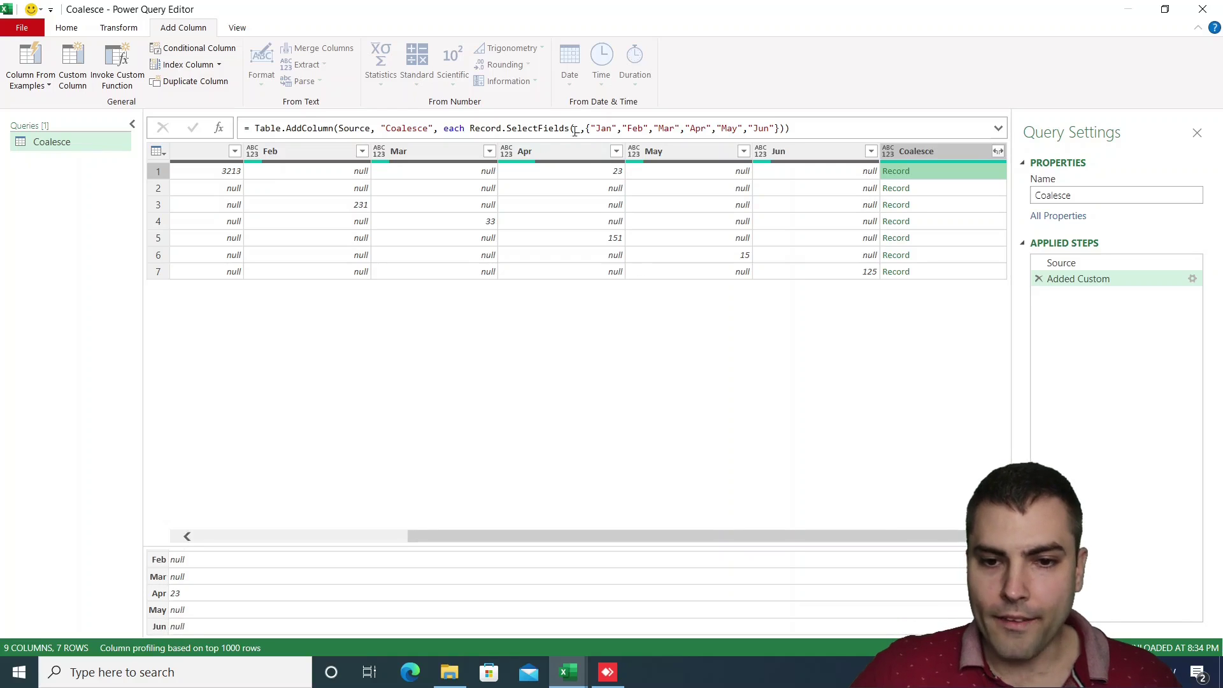
left_click(471, 128)
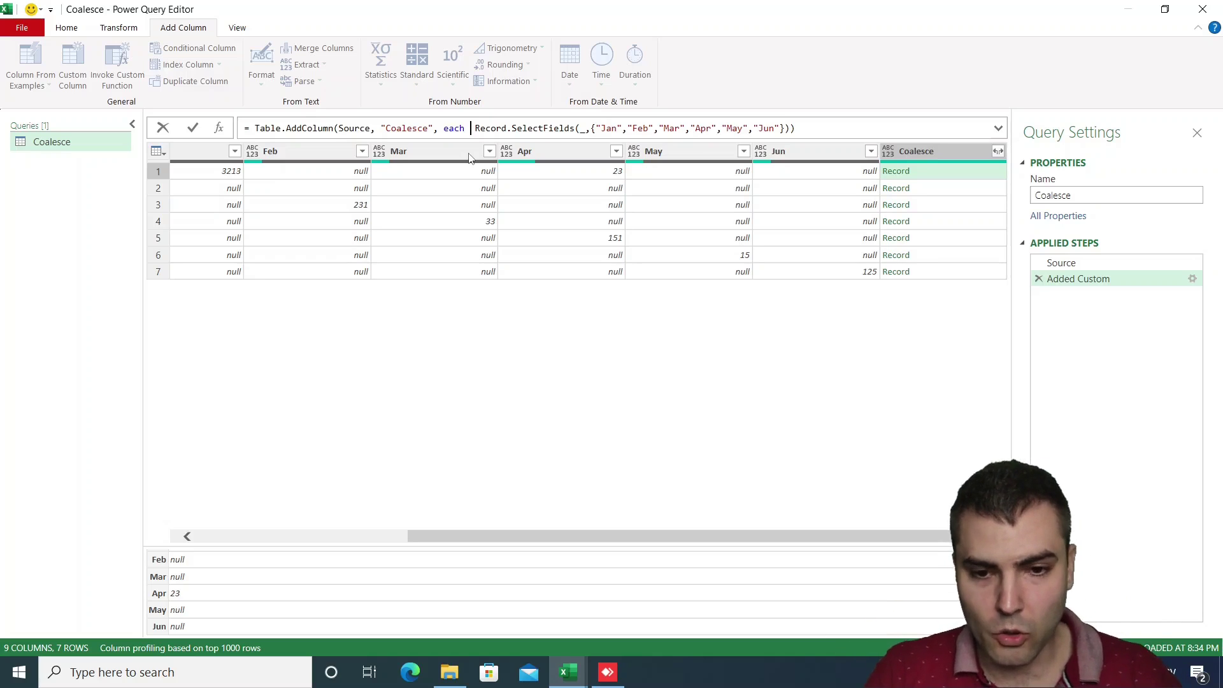
Step: Wrap Record.SelectFields(...) in Record.ToList()
type("Recor")
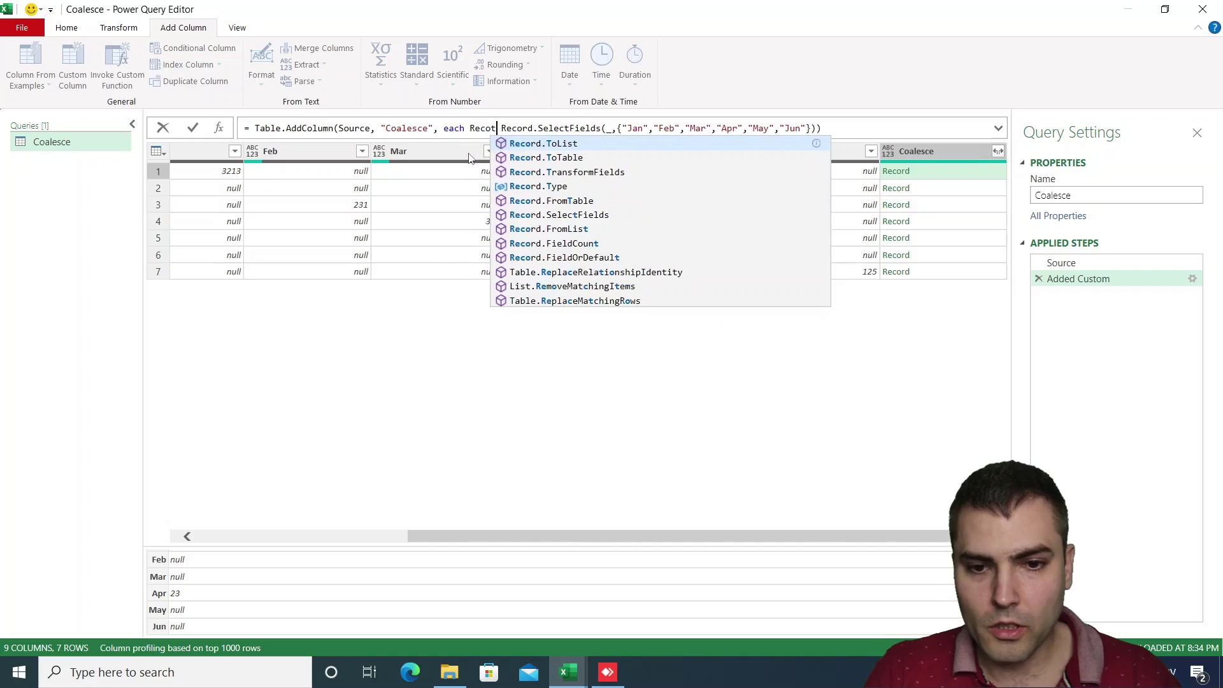
key("Down")
key("Up")
key("Escape")
type(")")
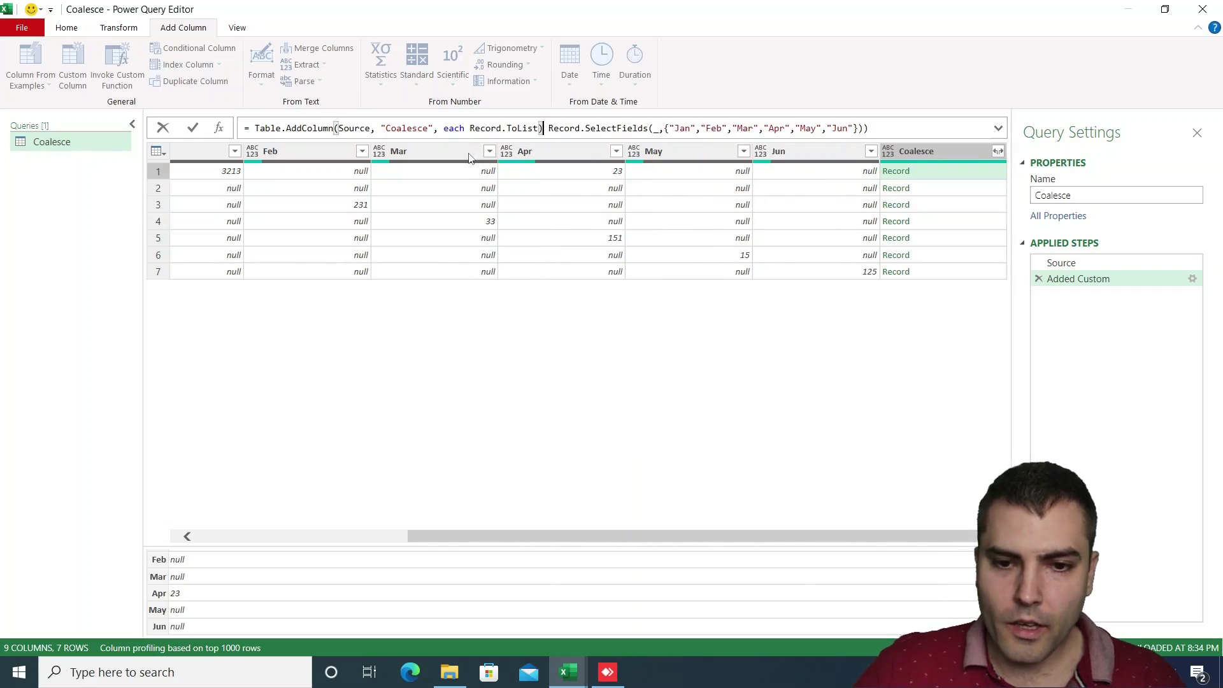
key("Left")
type("(")
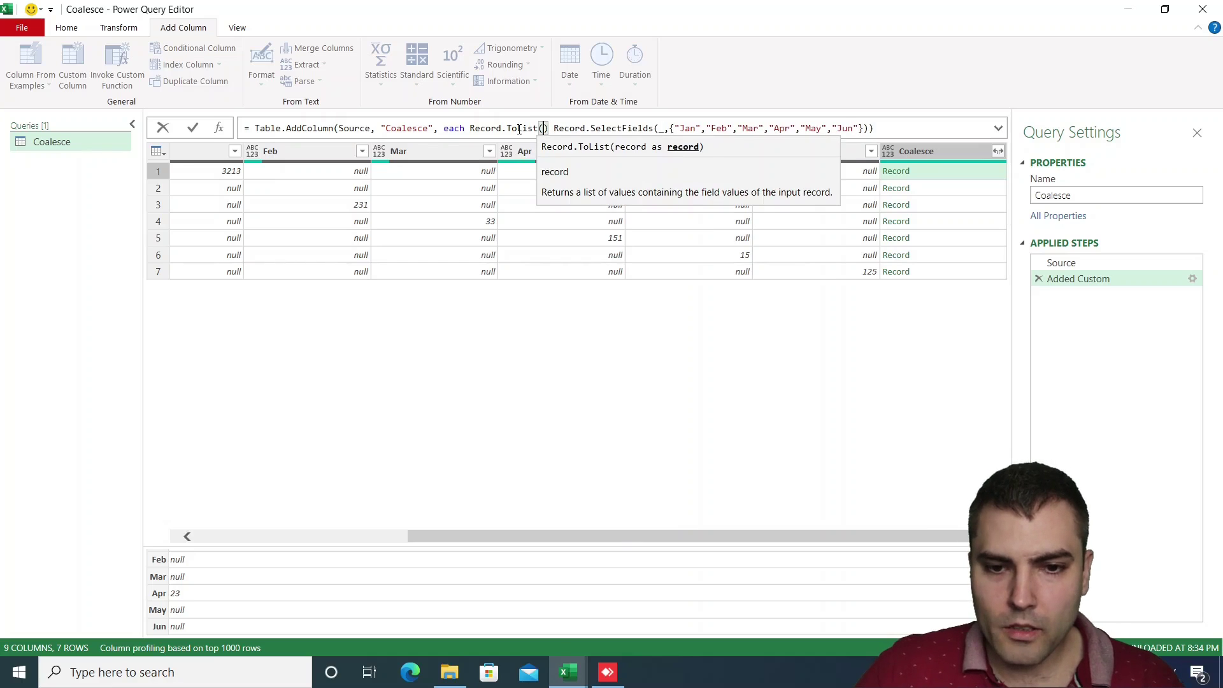
left_click(553, 127)
key("BackSpace")
key("BackSpace")
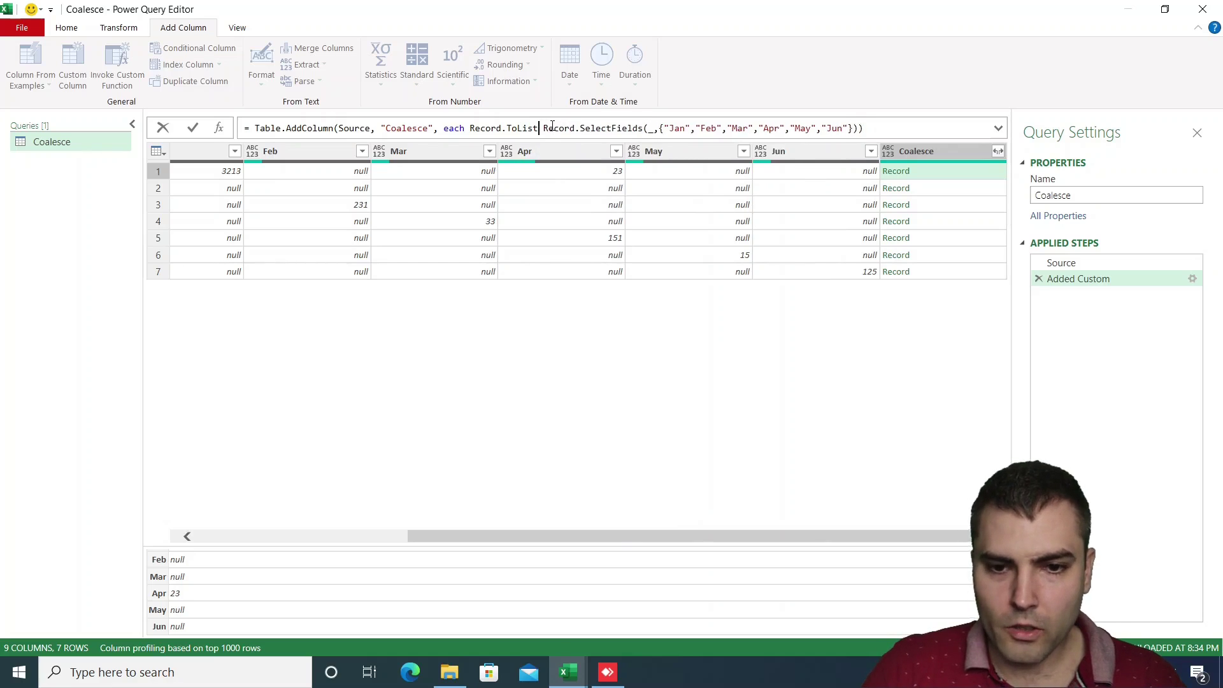
type("(")
key("Delete")
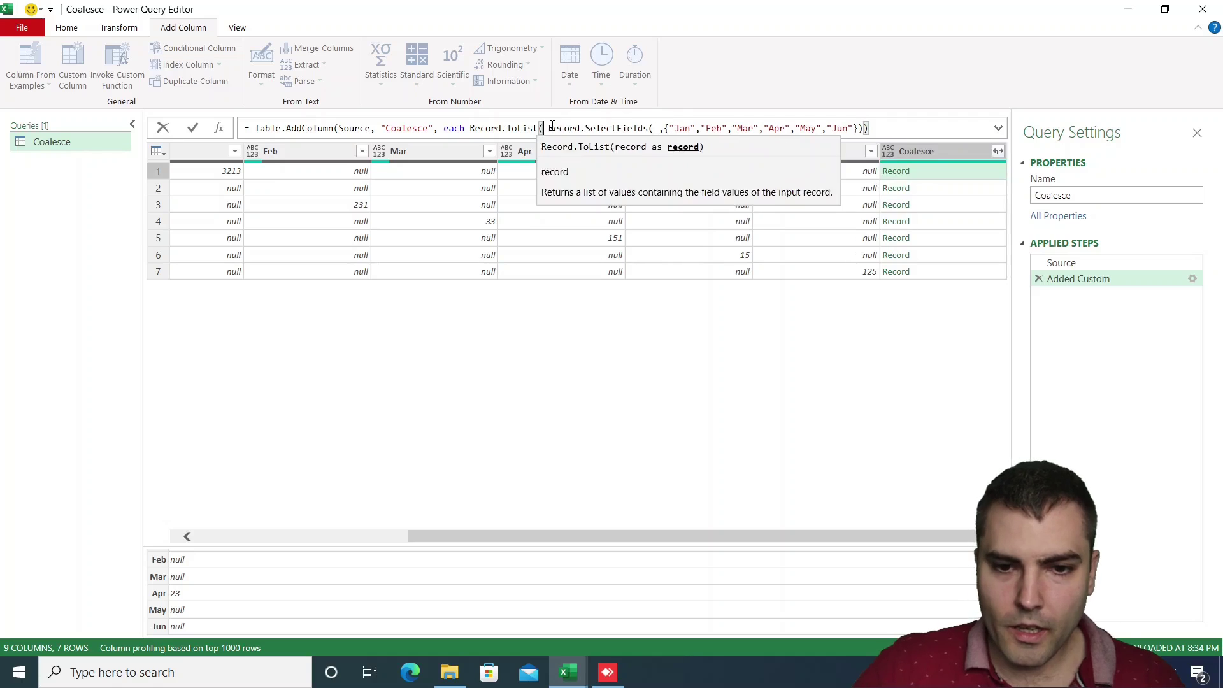
Step: Wrap that in List.RemoveNulls and start List.Last() around it
left_click(471, 127)
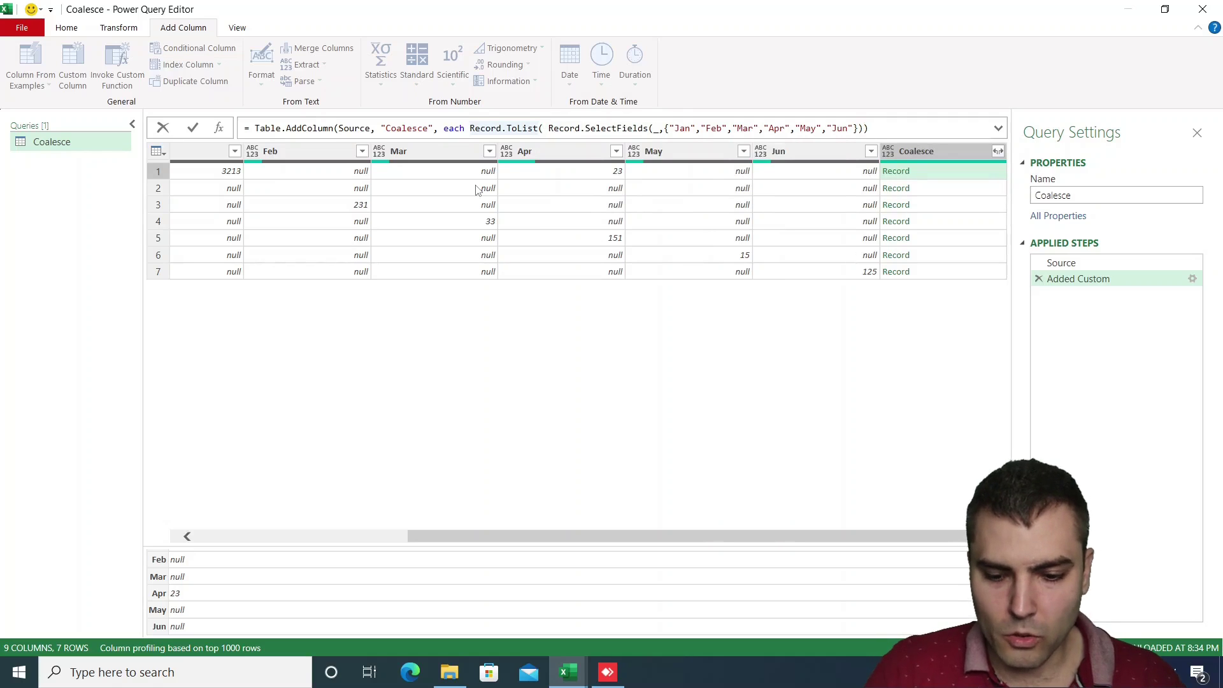
type("List.")
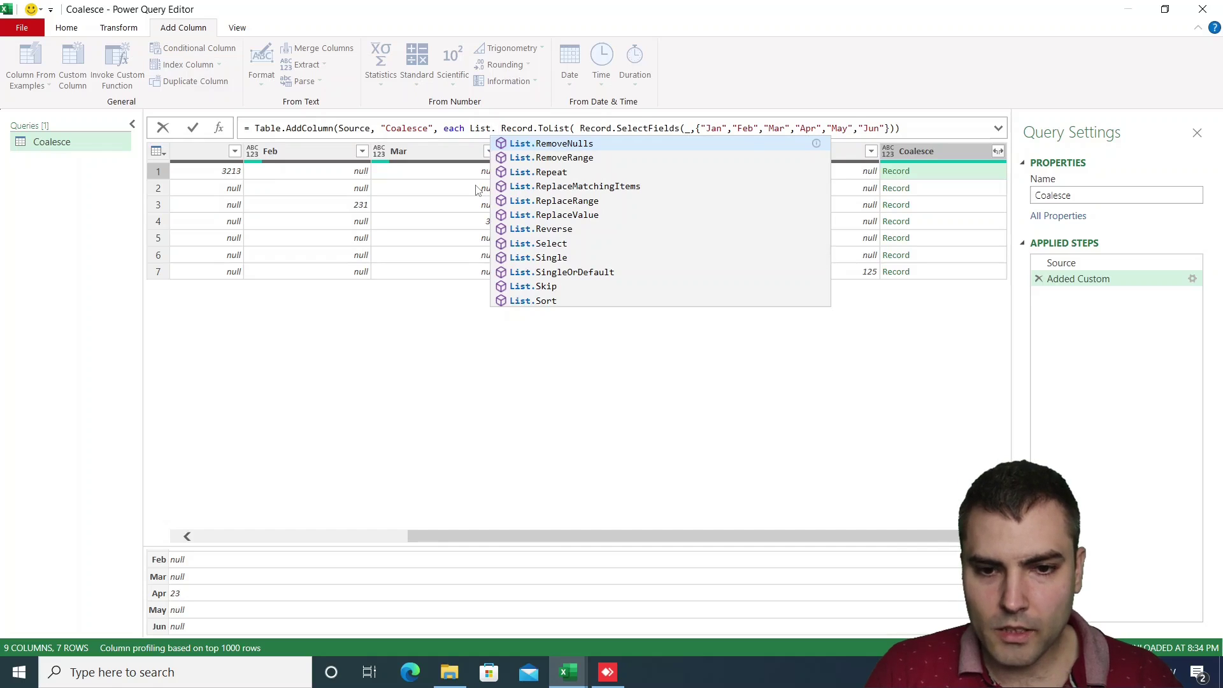
key("Tab")
type("(")
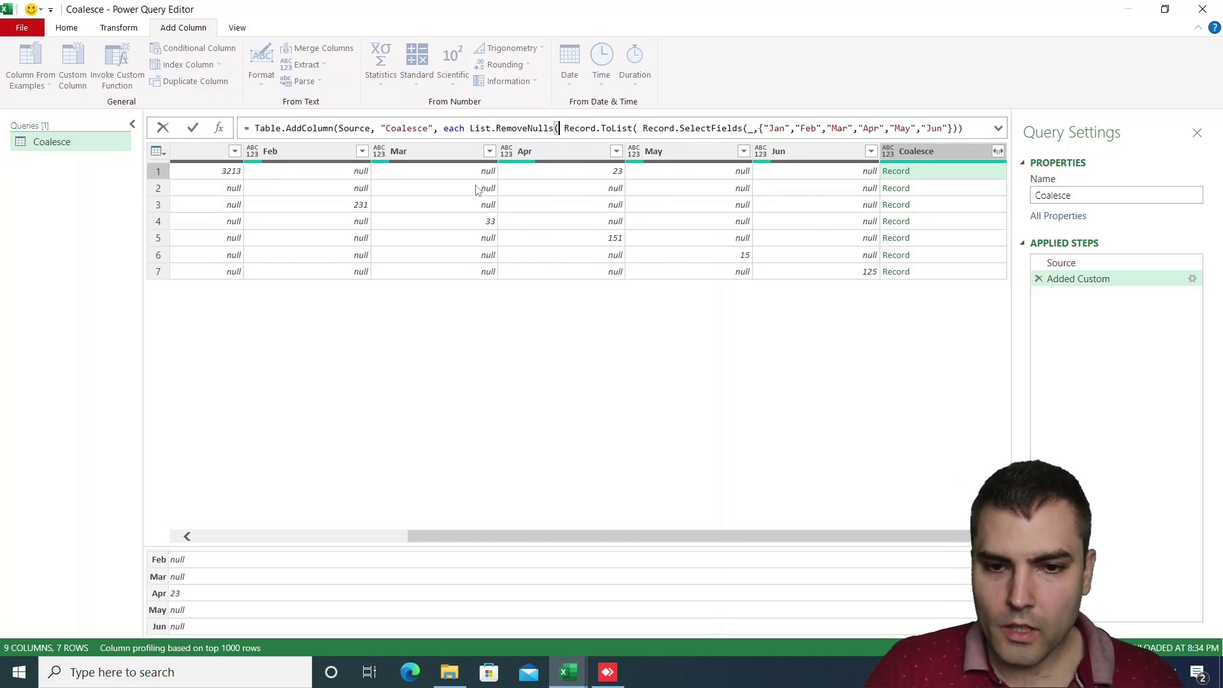
left_click(470, 128)
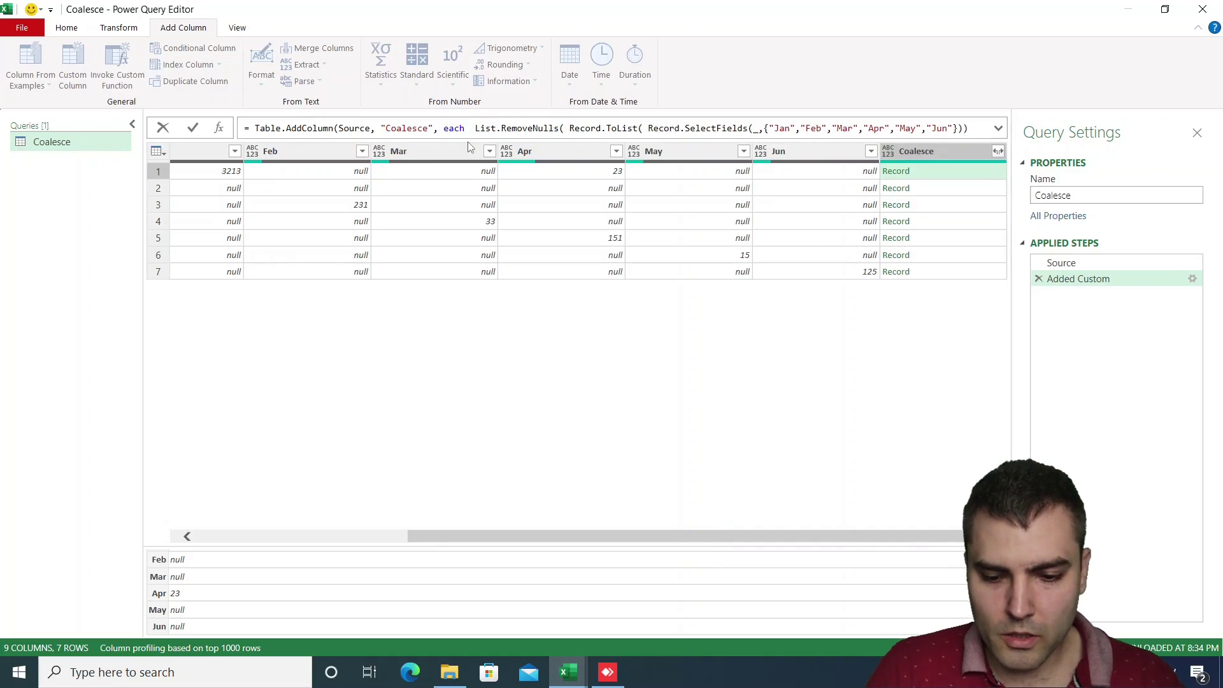
type("List.Las")
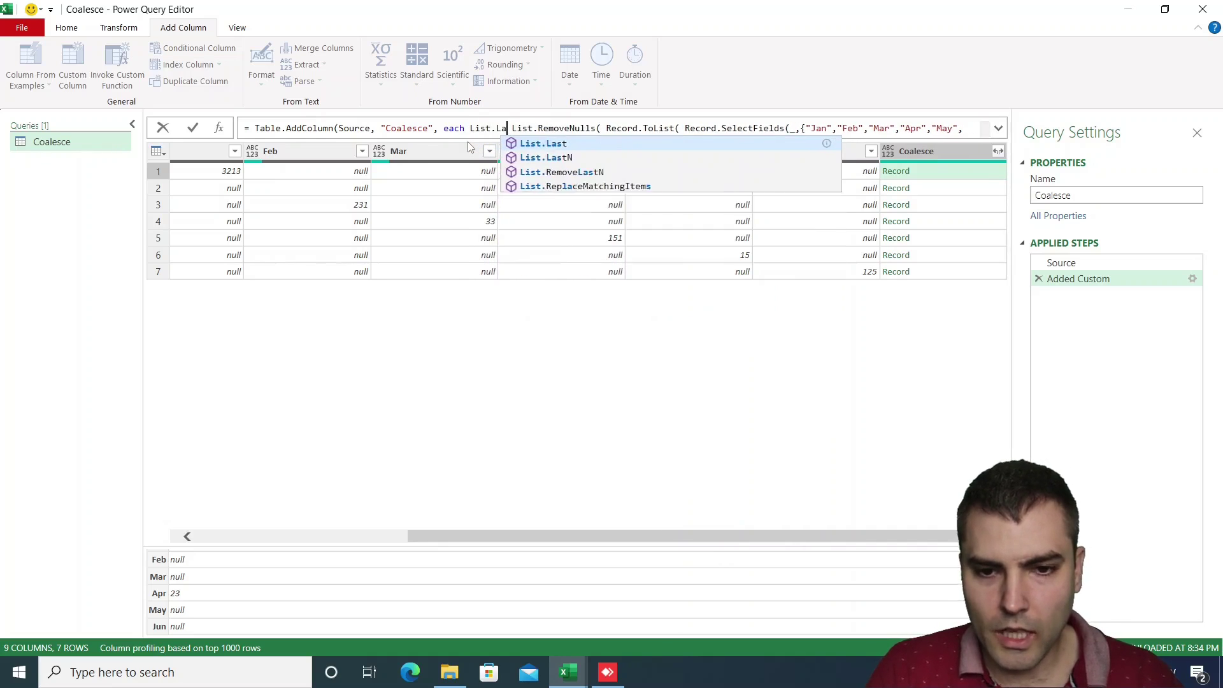
type("t()")
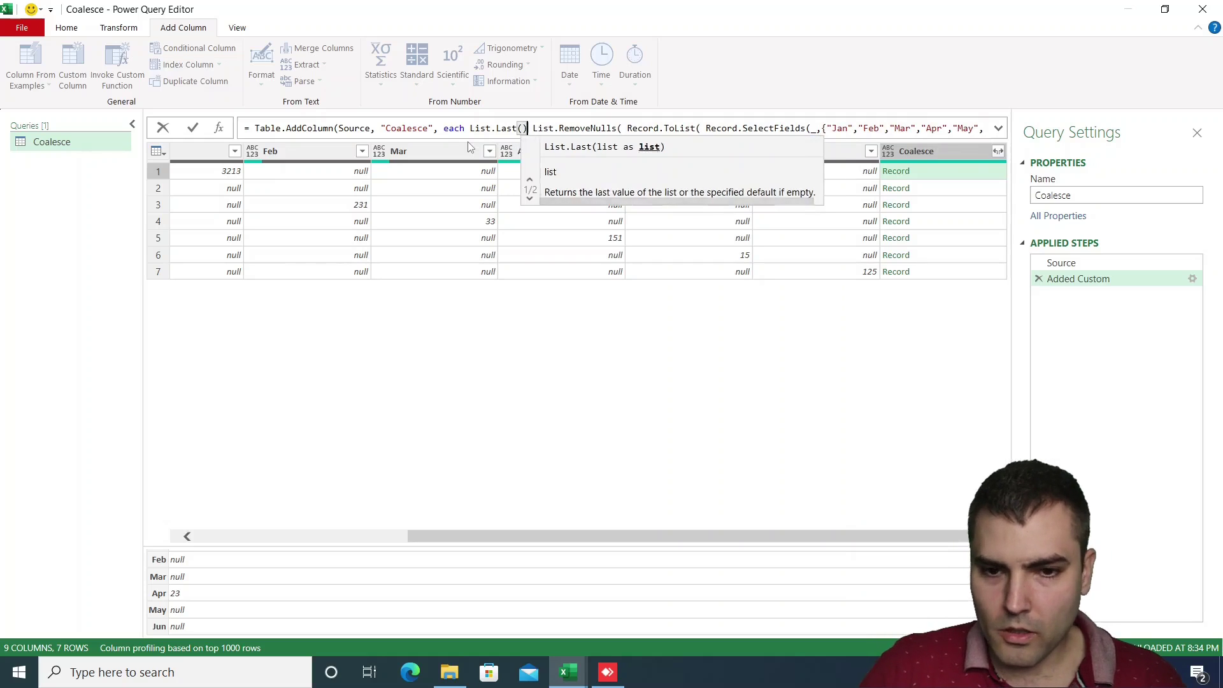
Step: Fix the parentheses in the Table.AddColumn Coalesce formula and commit it
key("Delete")
left_click(998, 128)
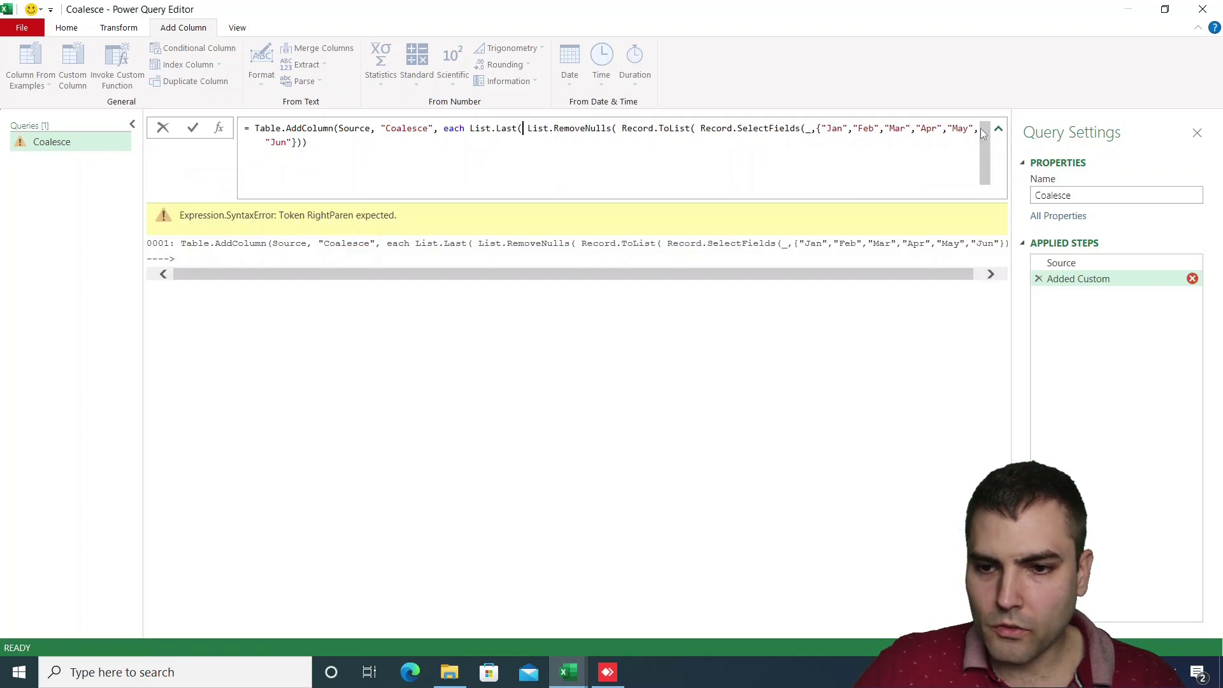
left_click(493, 143)
type(")")
left_click(492, 426)
left_click(381, 158)
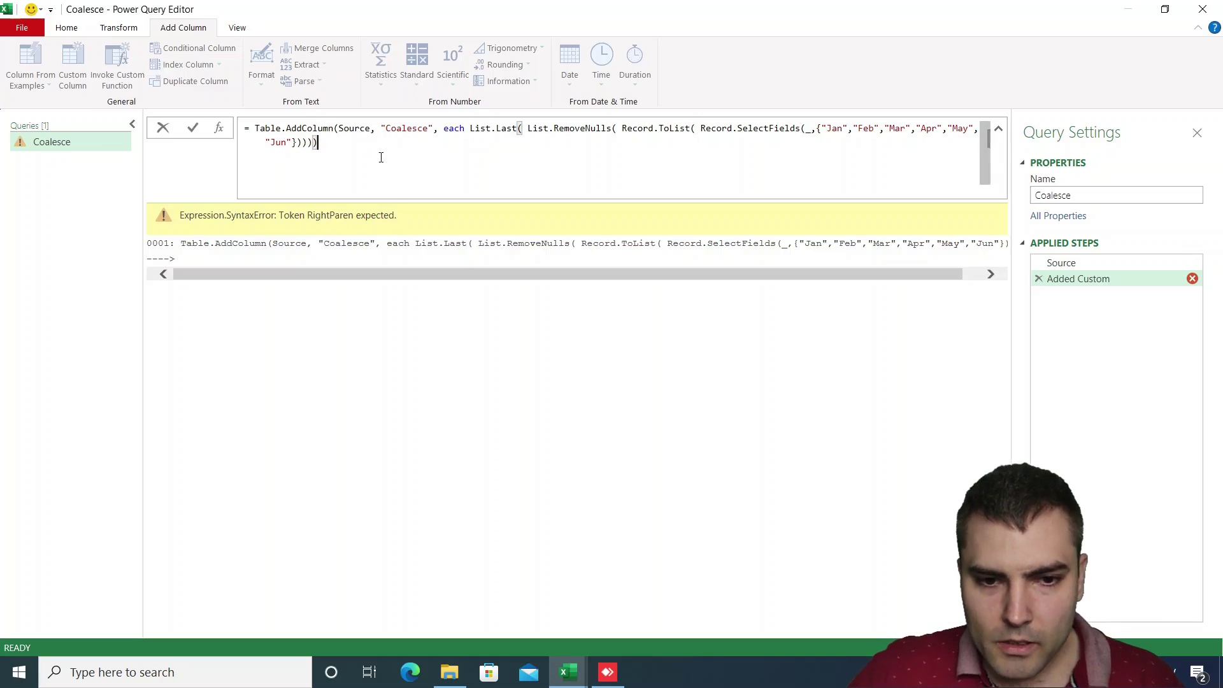
type(")")
left_click(330, 370)
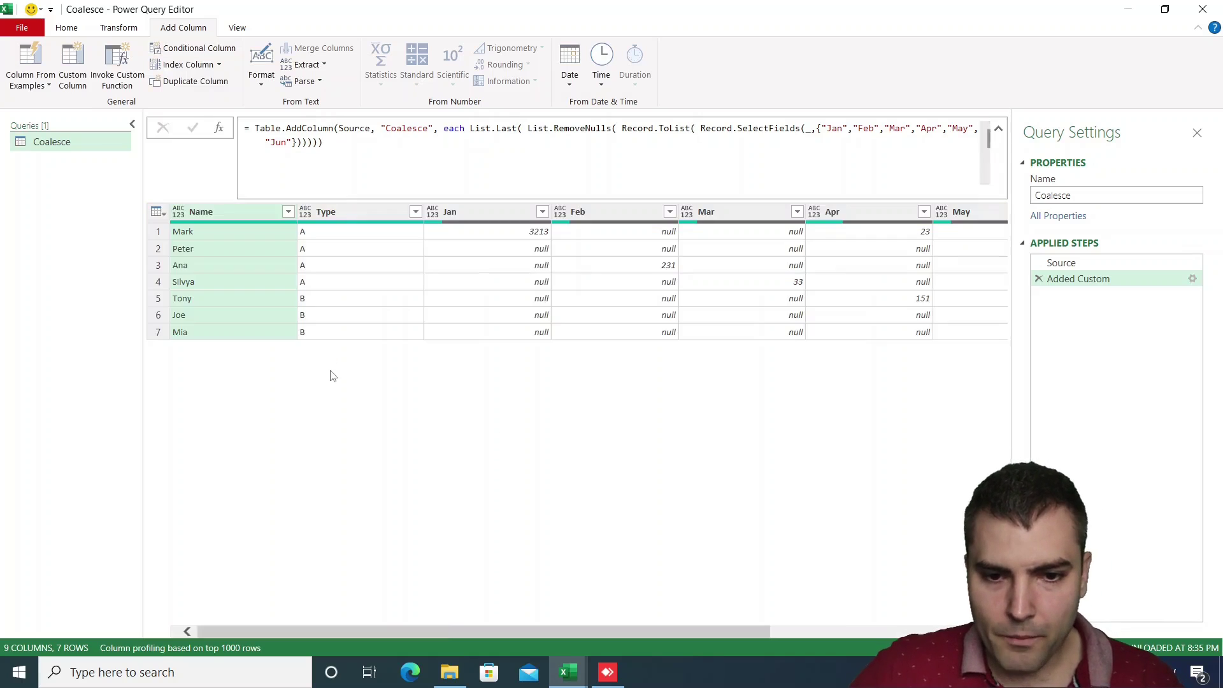
Step: Check the Coalesce column values: 23, null, 231, 33, 151, 15, 125
left_click_drag(446, 629, 809, 675)
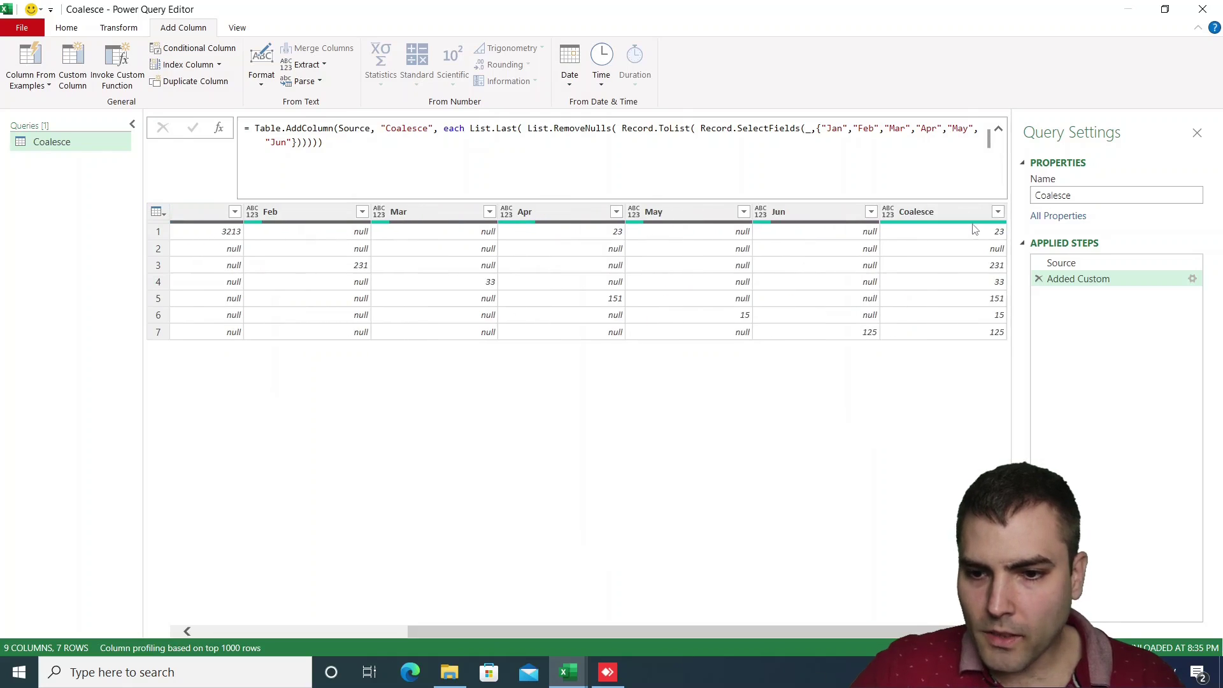
left_click(969, 245)
left_click(968, 235)
left_click(973, 246)
left_click(978, 231)
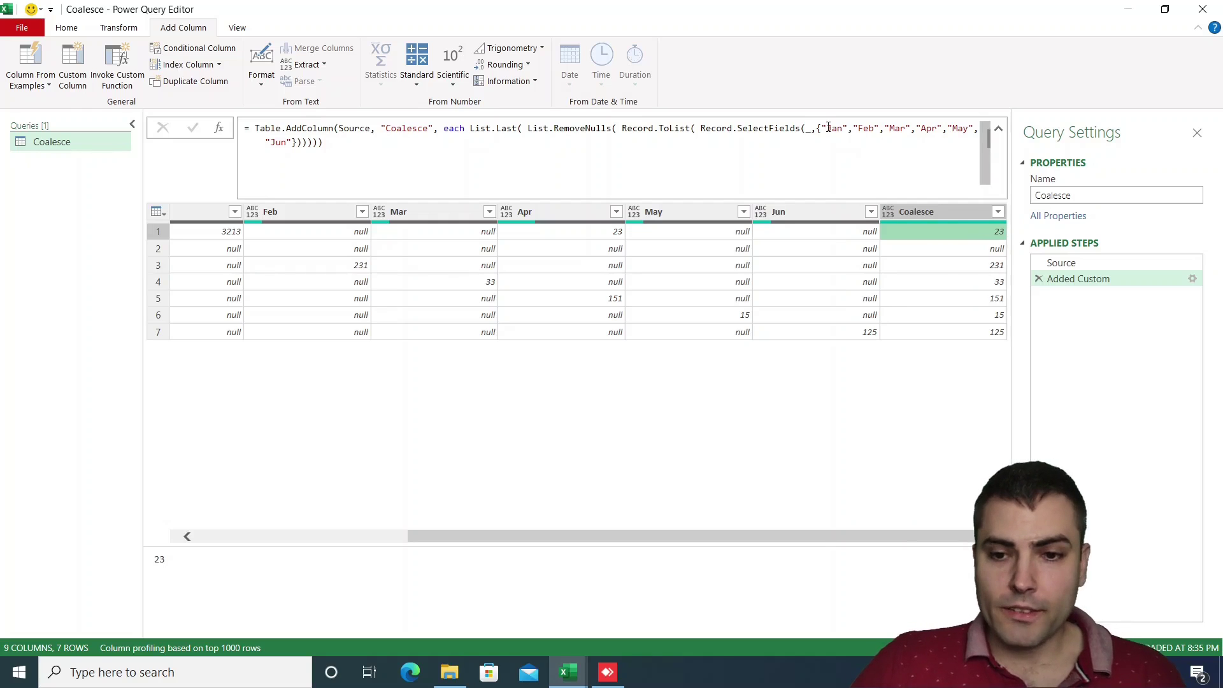
left_click_drag(818, 128, 297, 142)
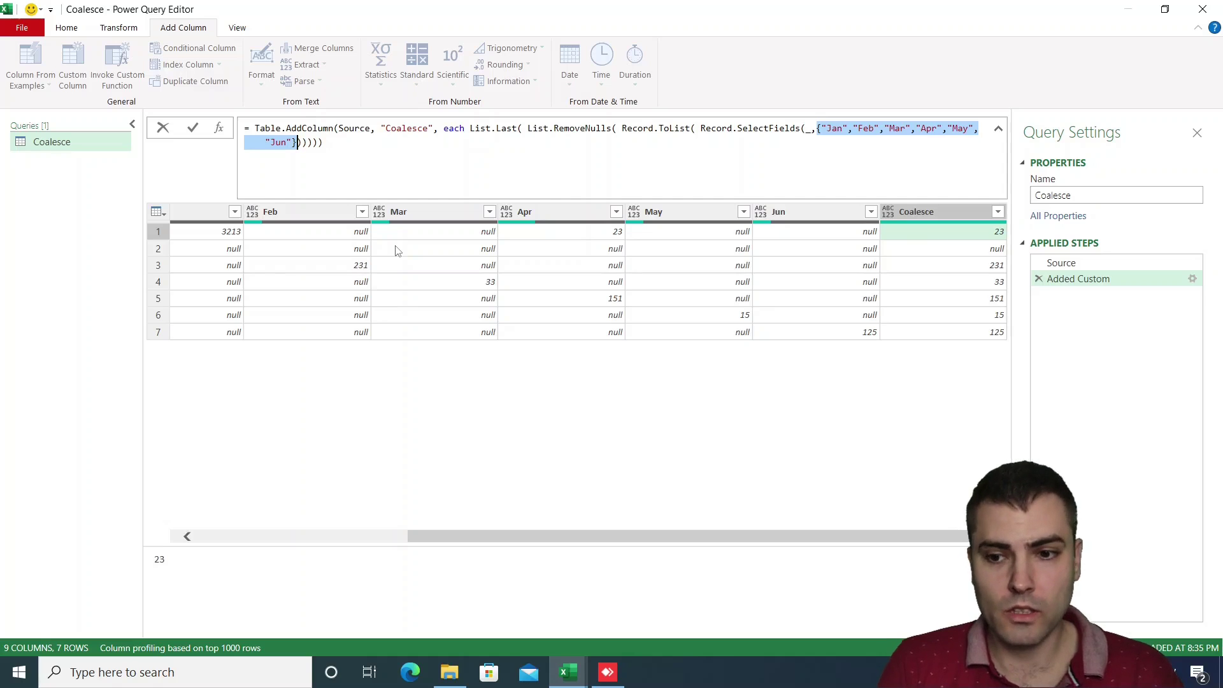
Step: Insert a new intermediate step after the Source step
left_click(1093, 257)
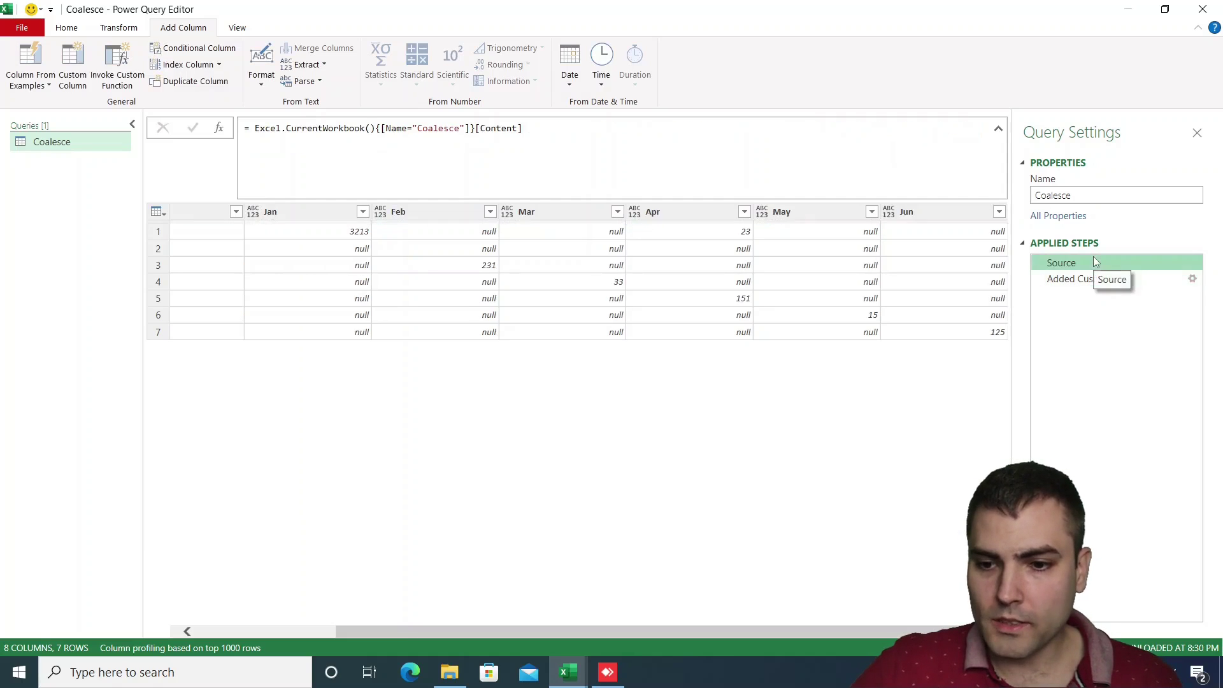
right_click(1093, 257)
left_click(1134, 338)
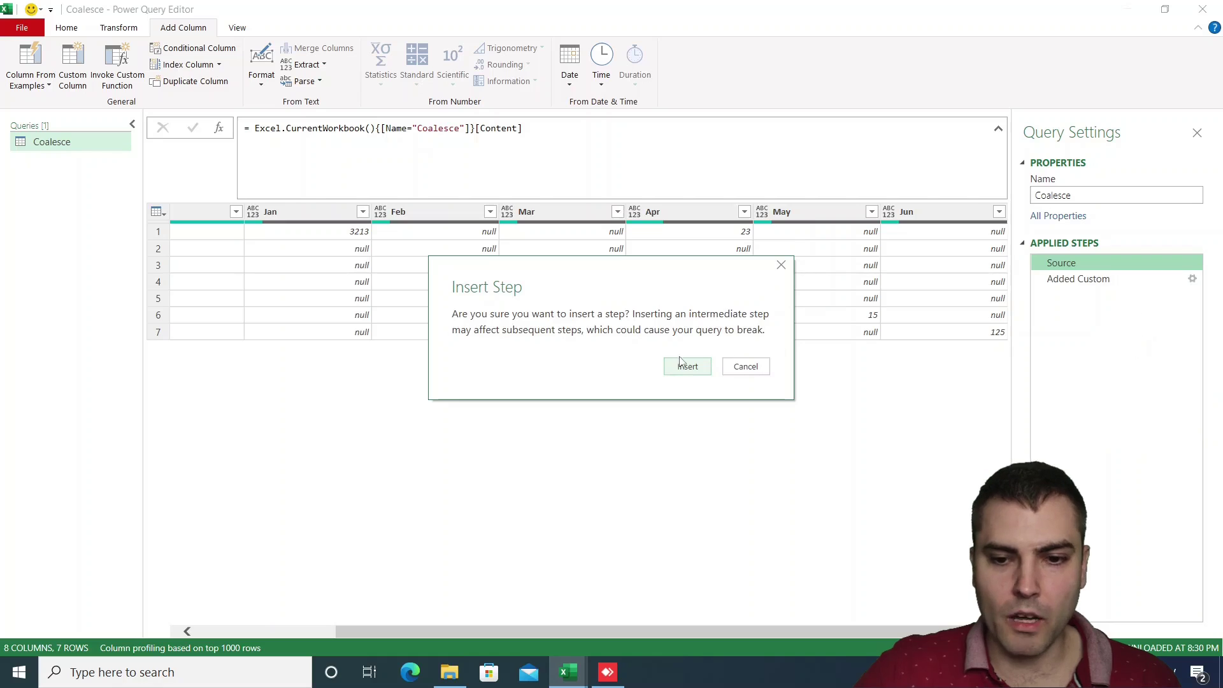
left_click(686, 367)
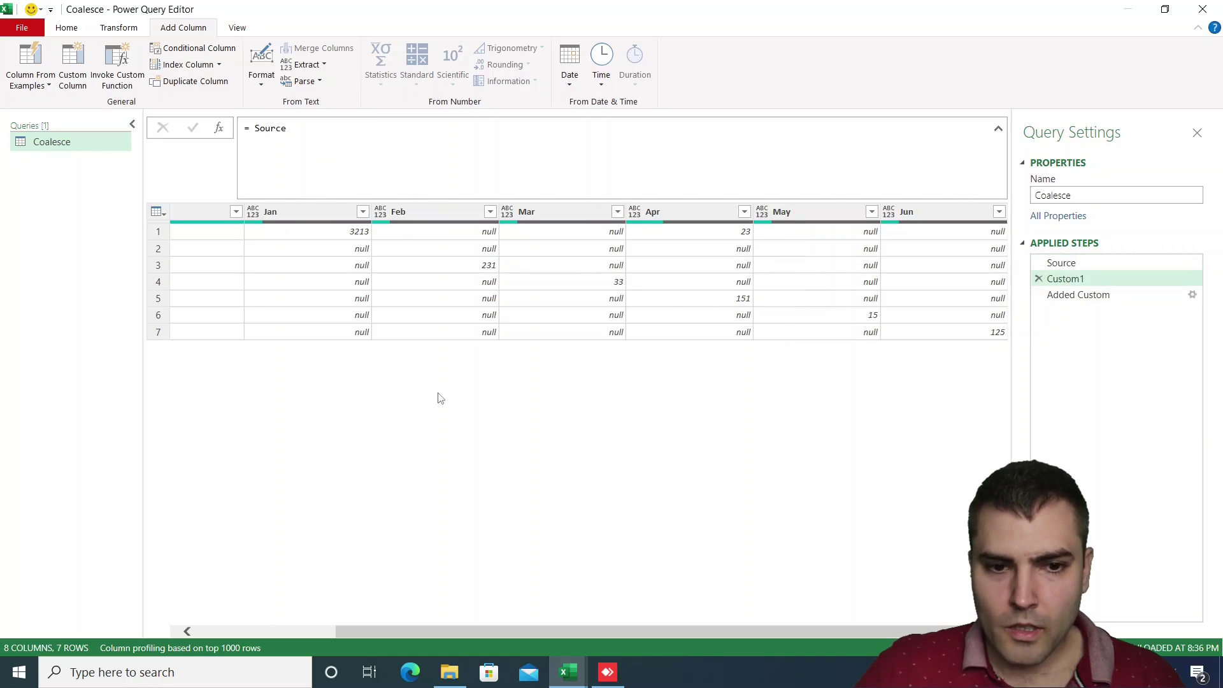
Step: Set the new step's formula to = Table.ColumnNames( Source)
left_click(251, 128)
type("Table.")
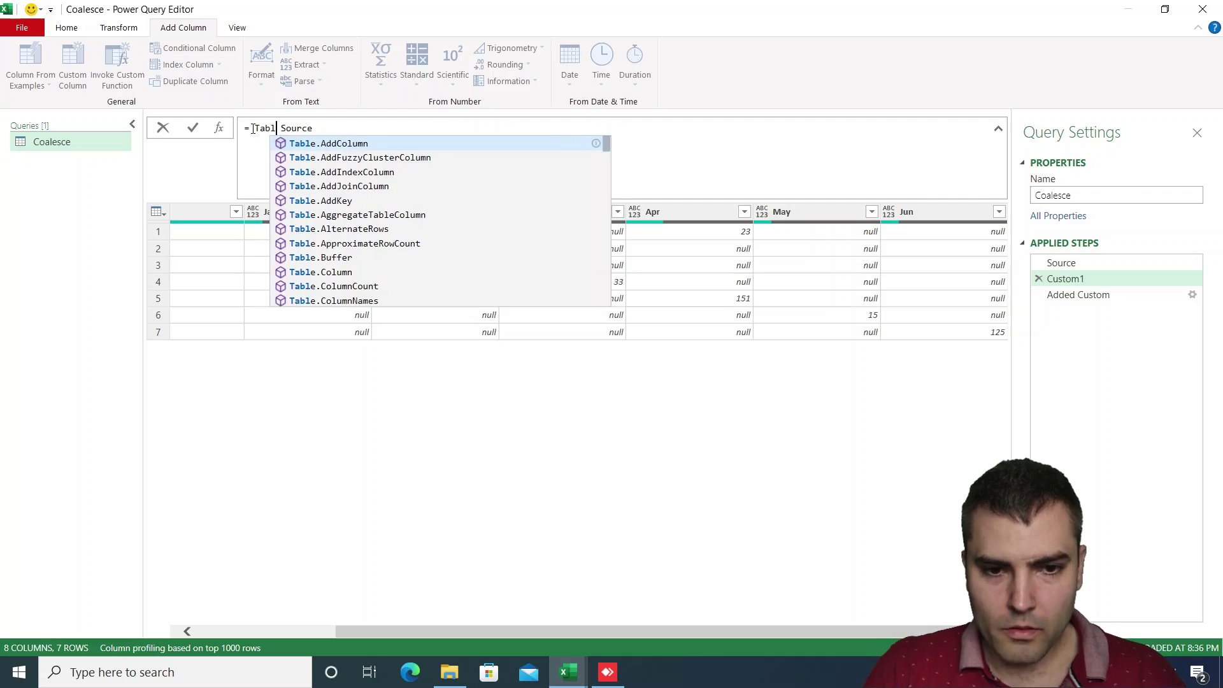
type("CO")
key("Escape")
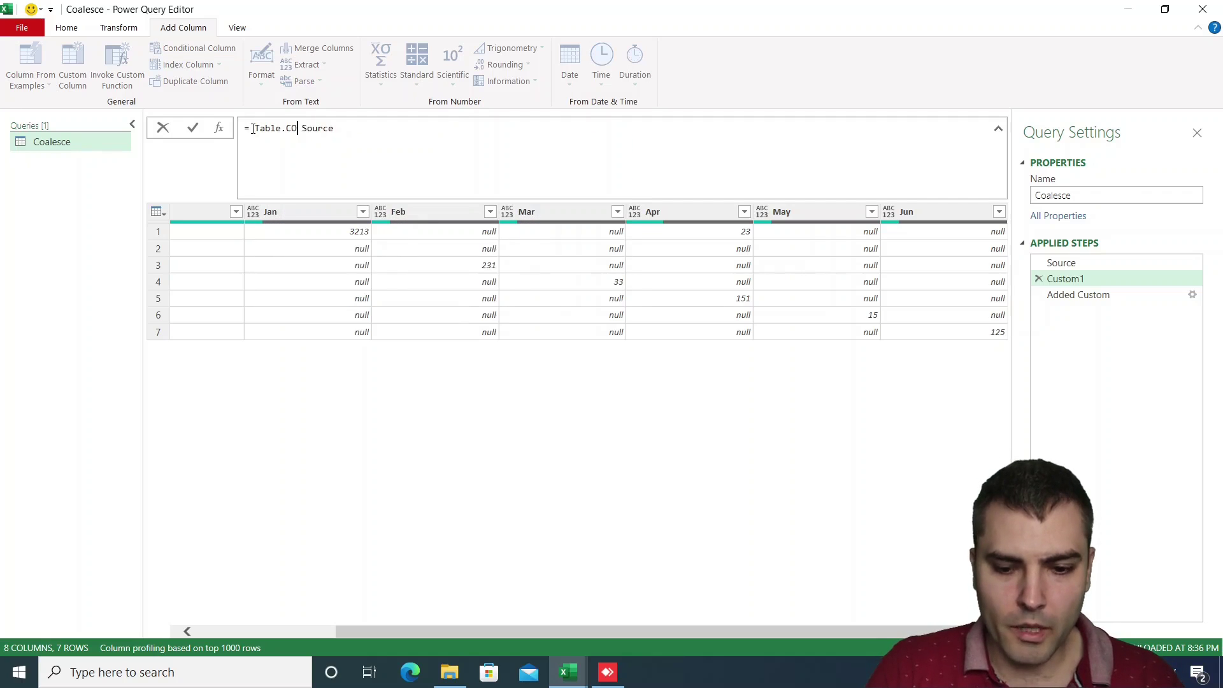
type("olumn")
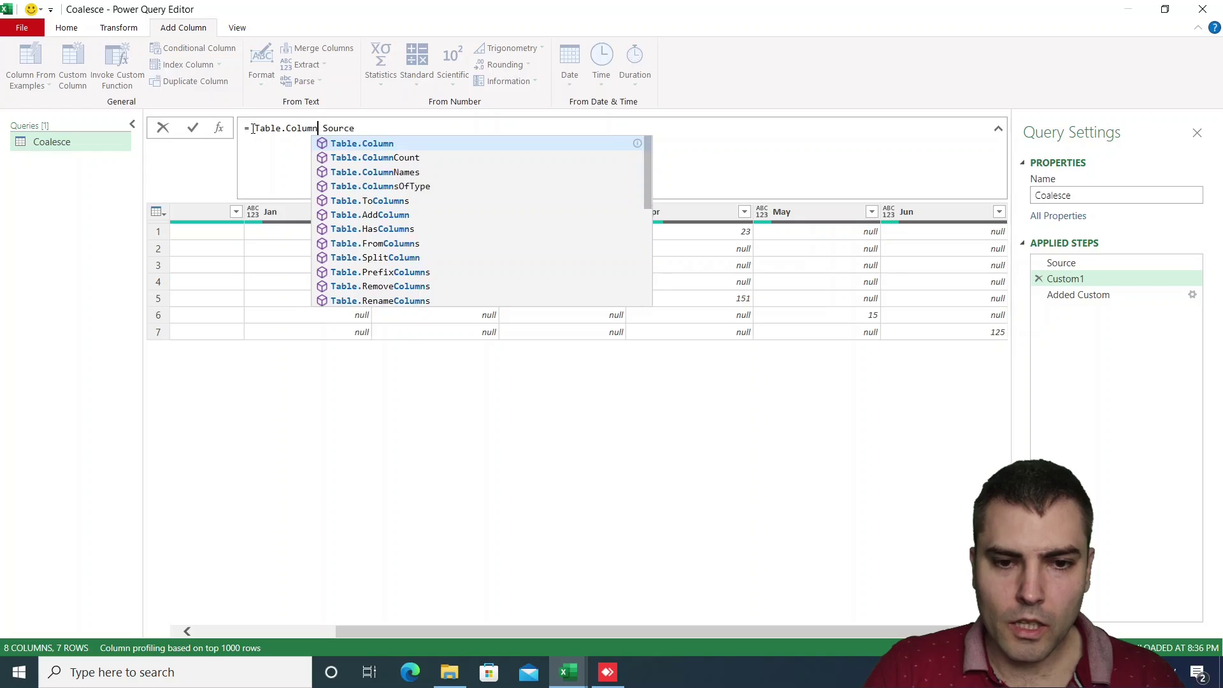
type("N")
key("Tab")
type("(")
key("Delete")
type("Source)")
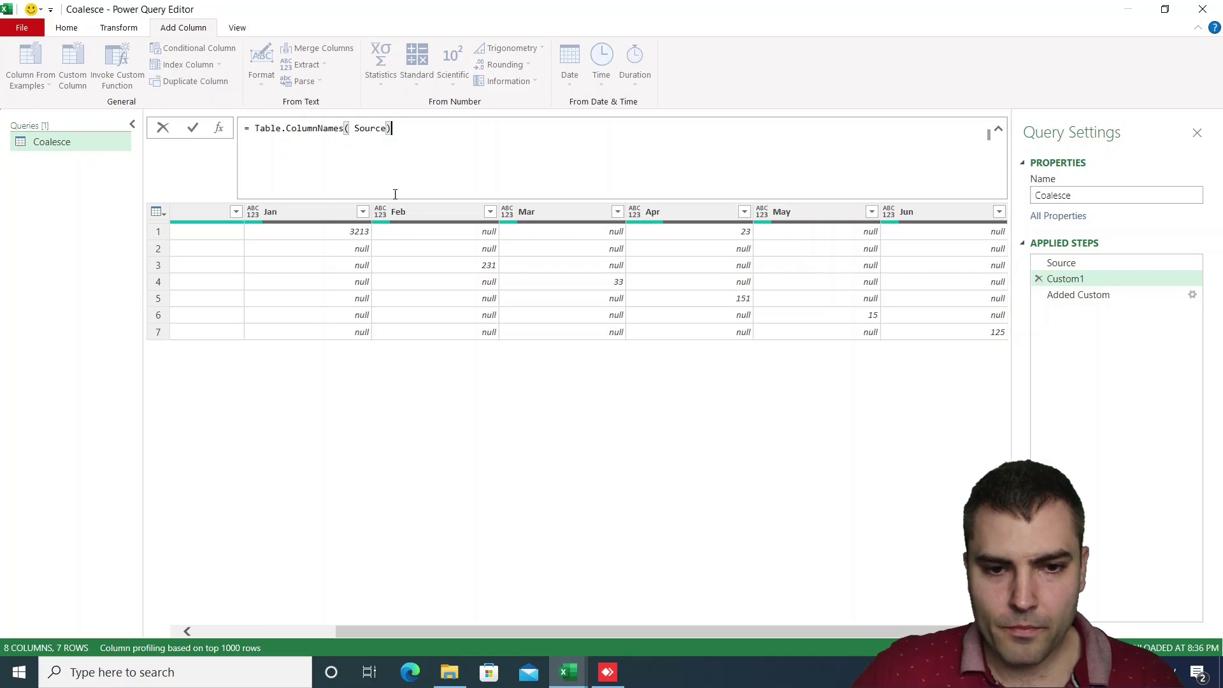
Step: Commit Table.ColumnNames( Source), then start wrapping it in List.RemoveItems(
key("Return")
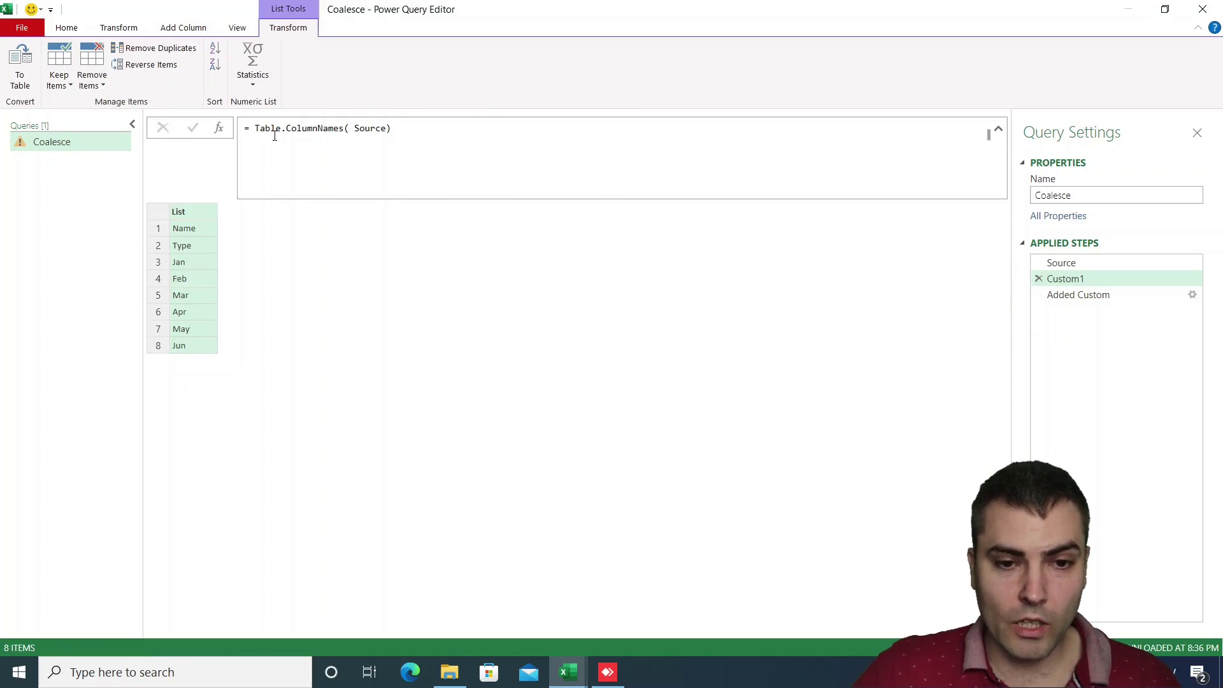
left_click(253, 129)
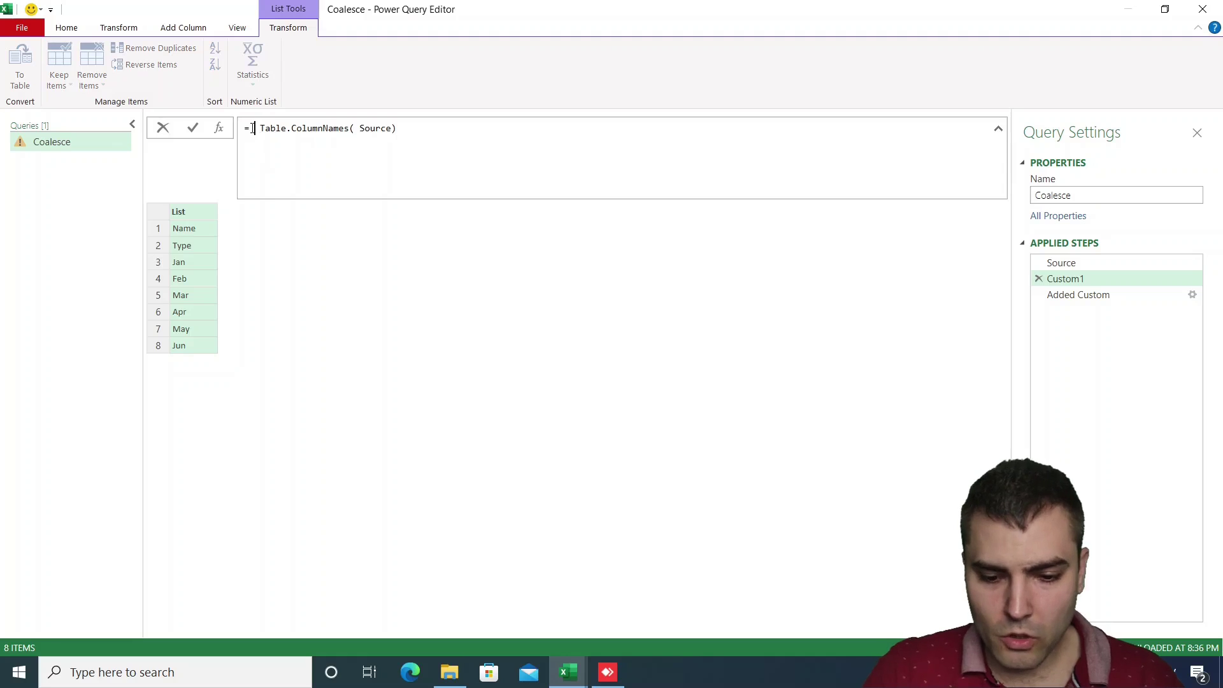
type("List.S")
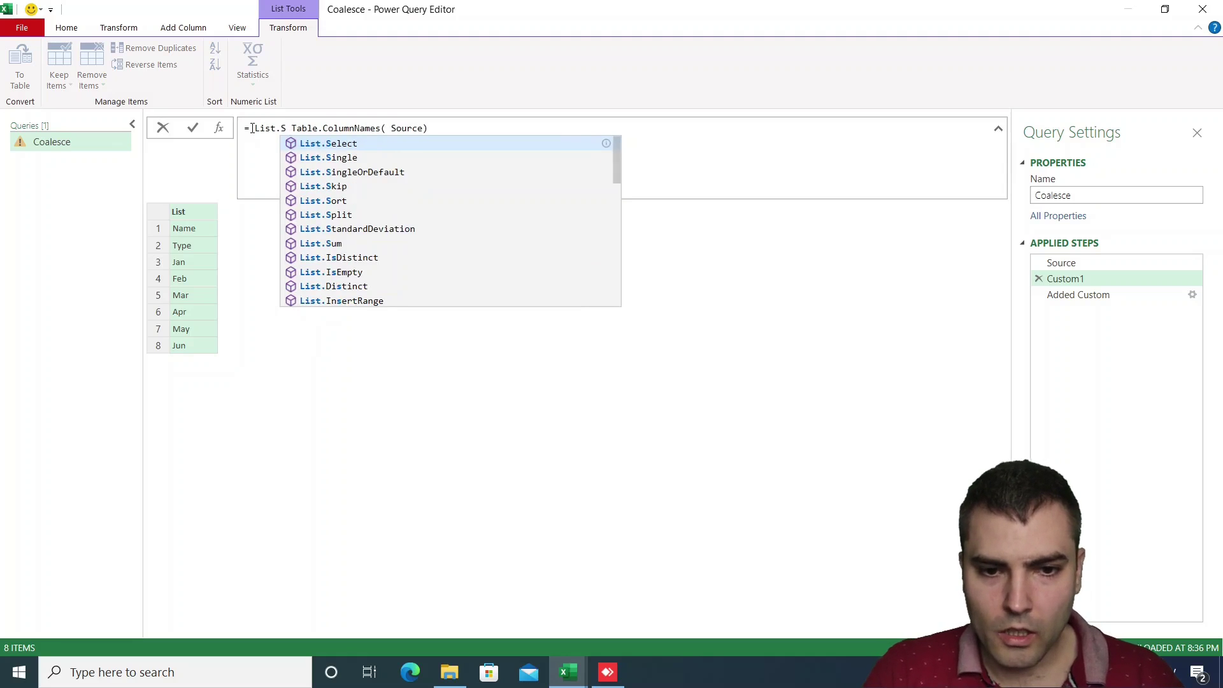
key("BackSpace")
type("remo")
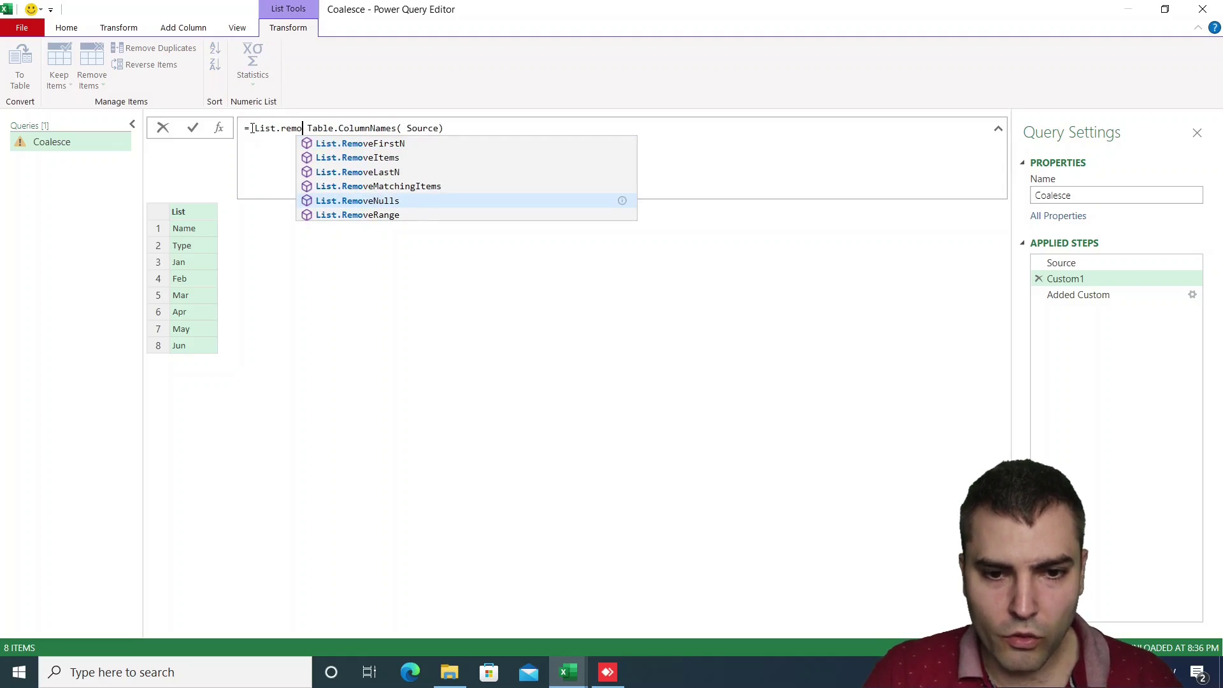
key("Up")
key("Up")
key("Tab")
type("(")
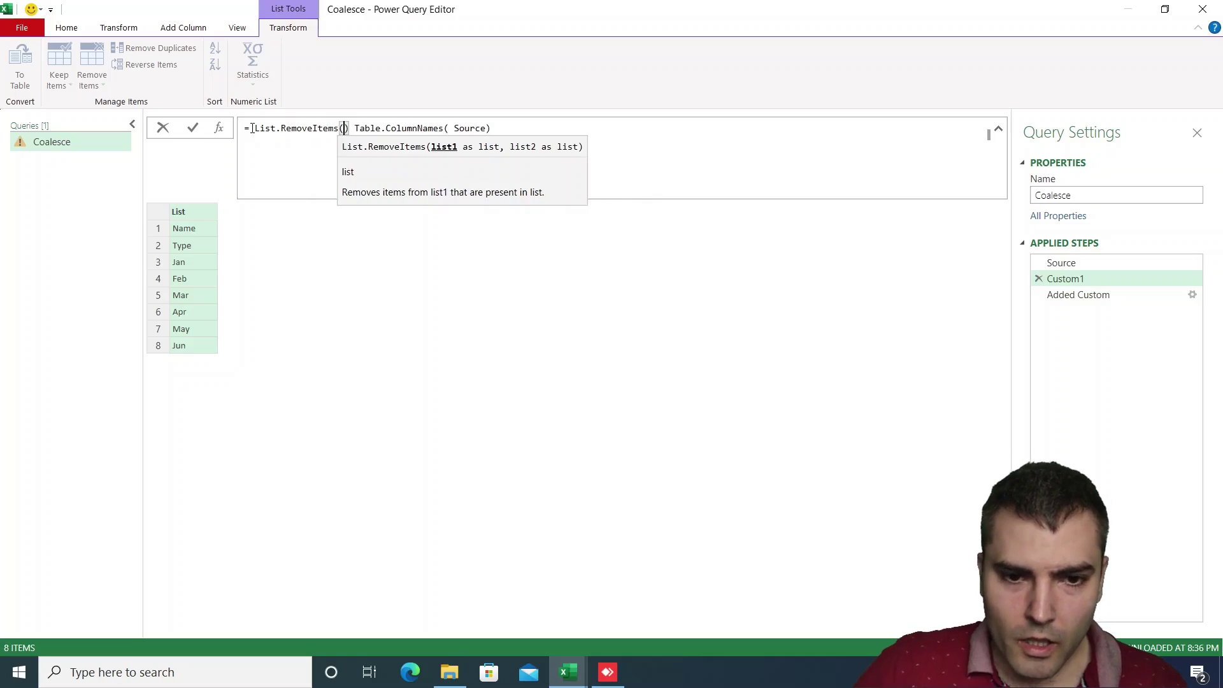
key("Delete")
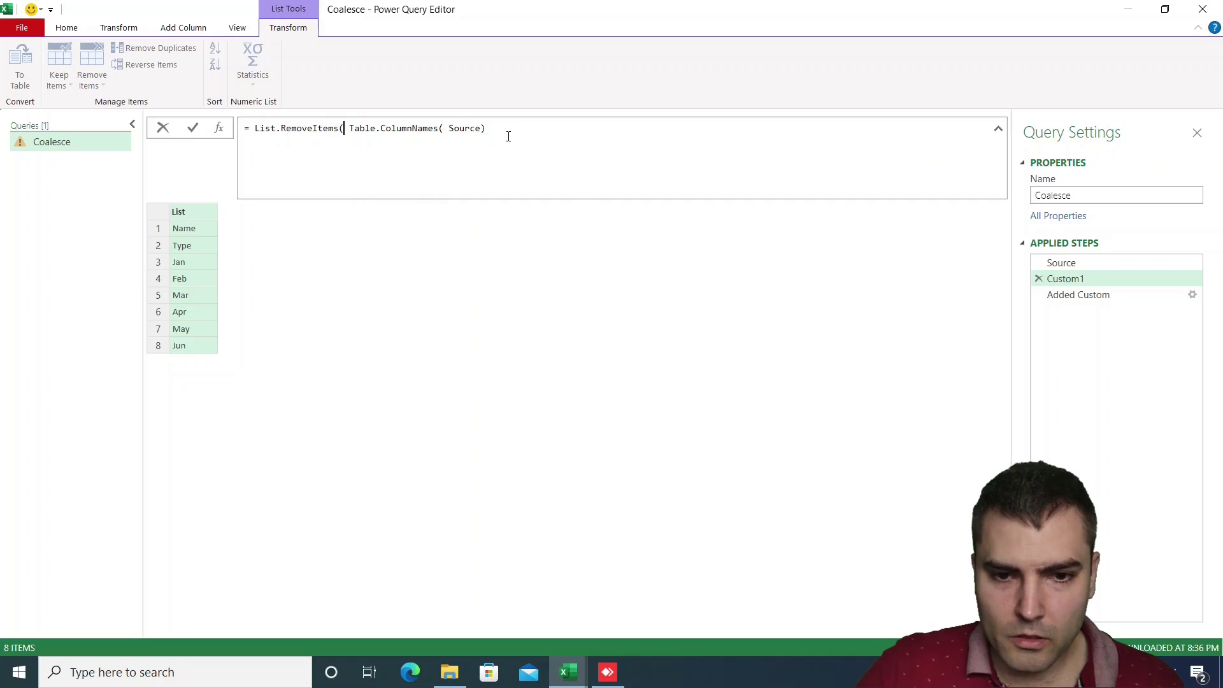
Step: Add {"Name","Type"} as the list of column names to remove
type(",\"")
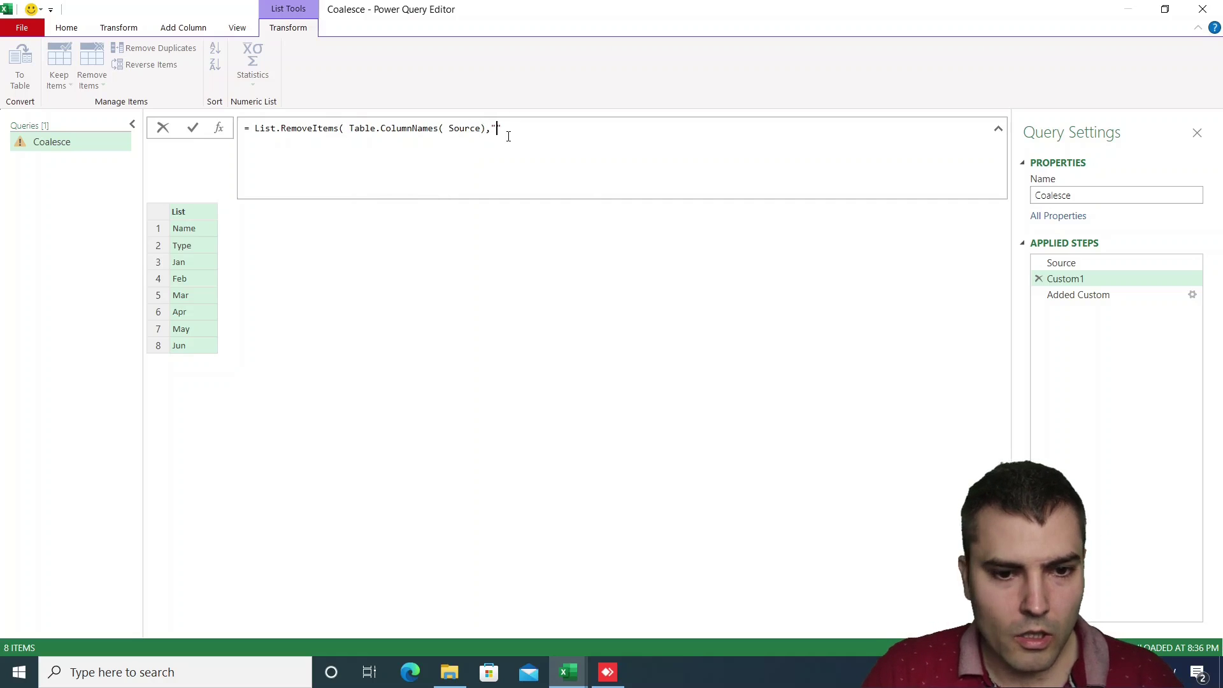
key("BackSpace")
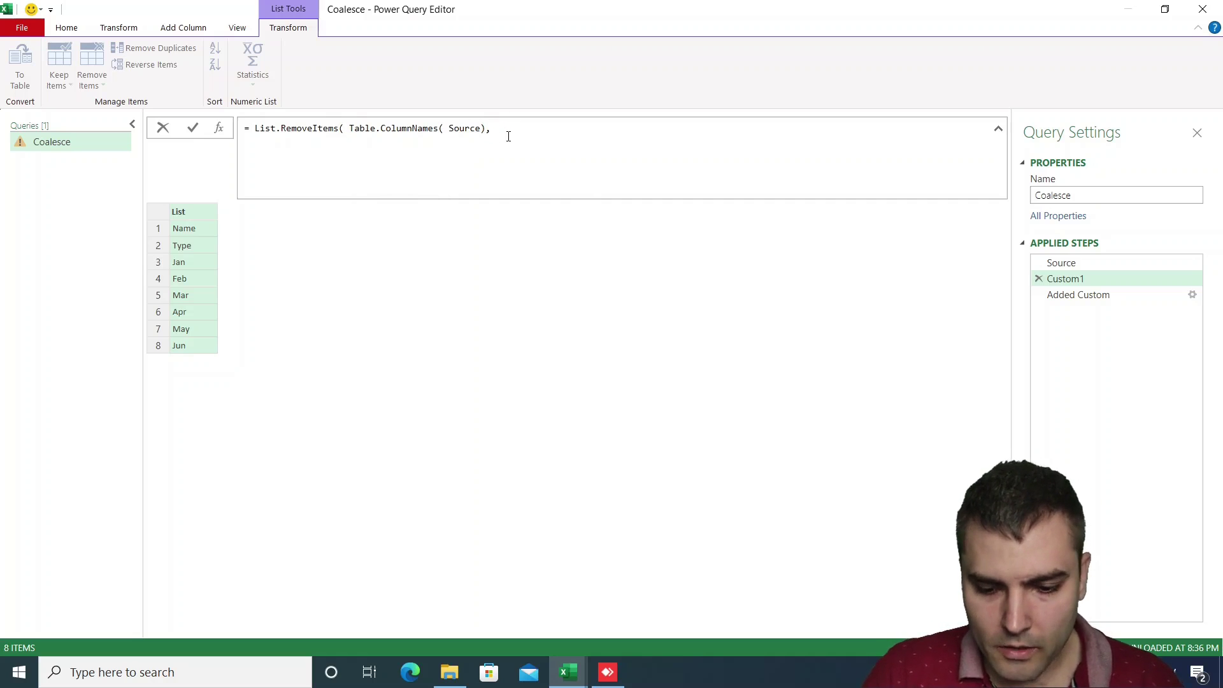
type("{\"Name")
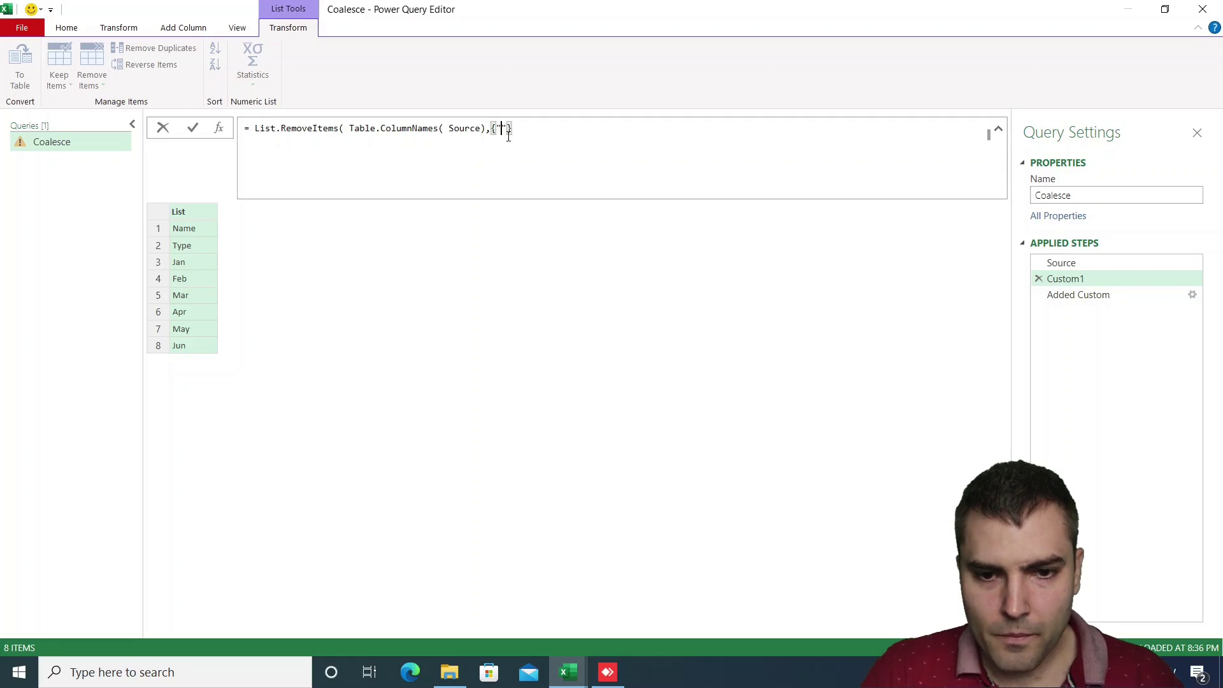
type("\"")
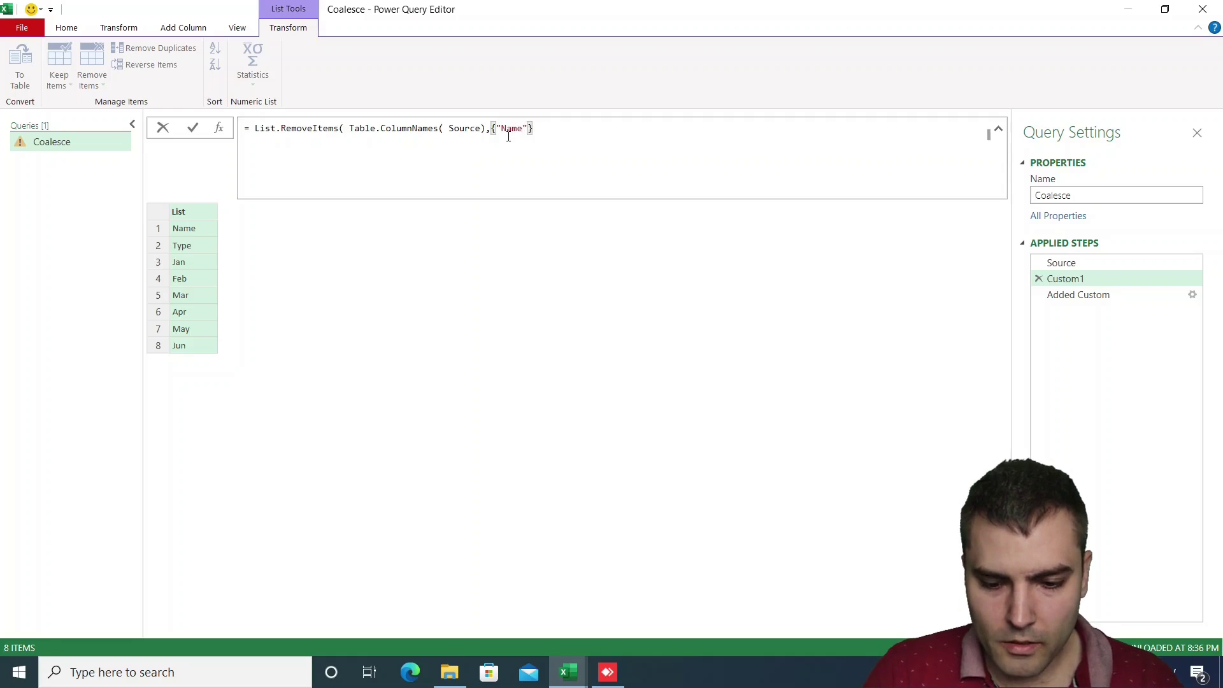
type(",\"Typoe")
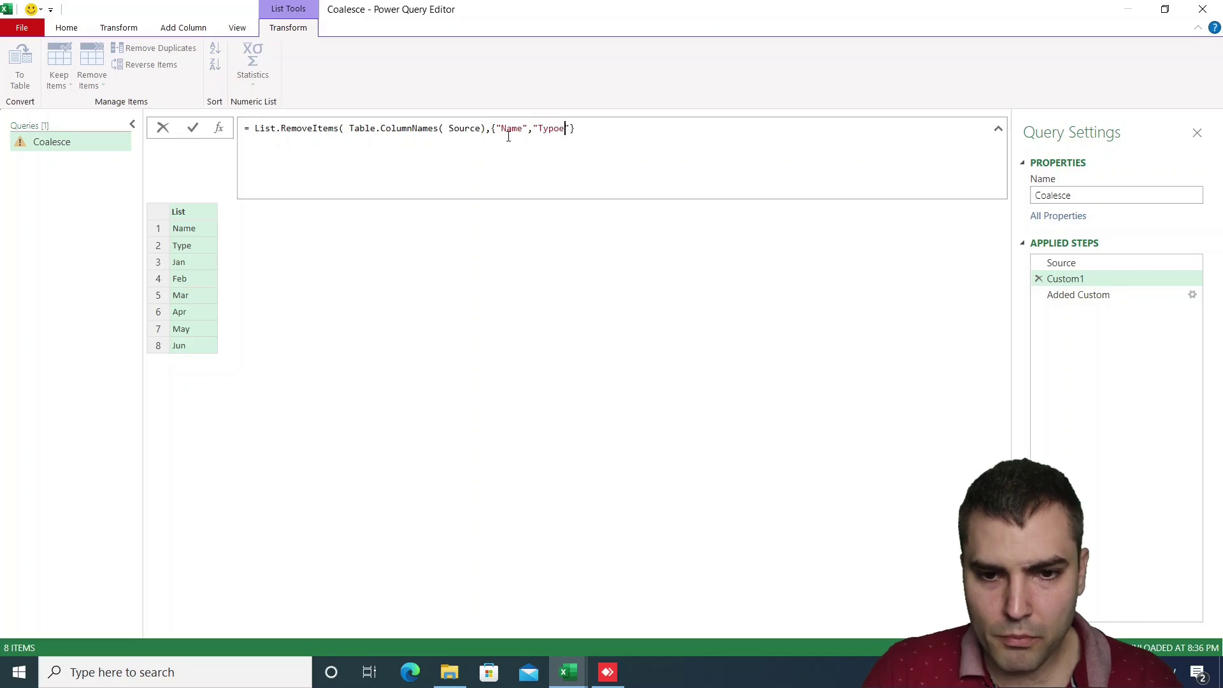
key("BackSpace")
type("e")
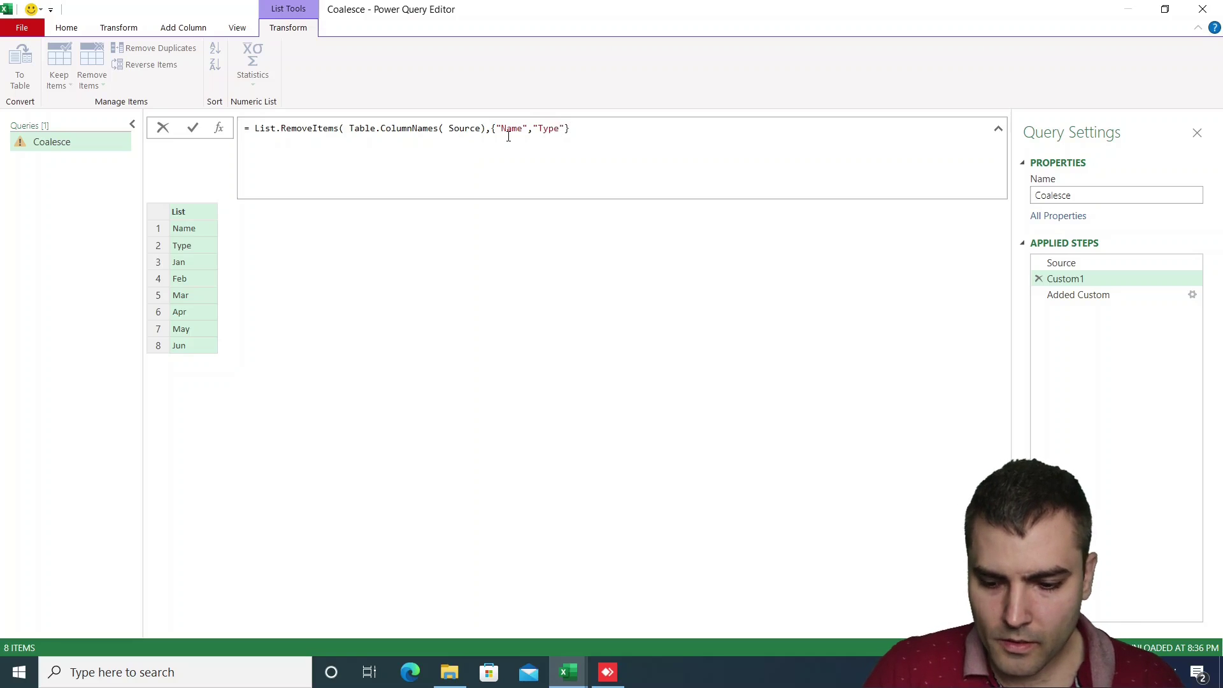
type("\"")
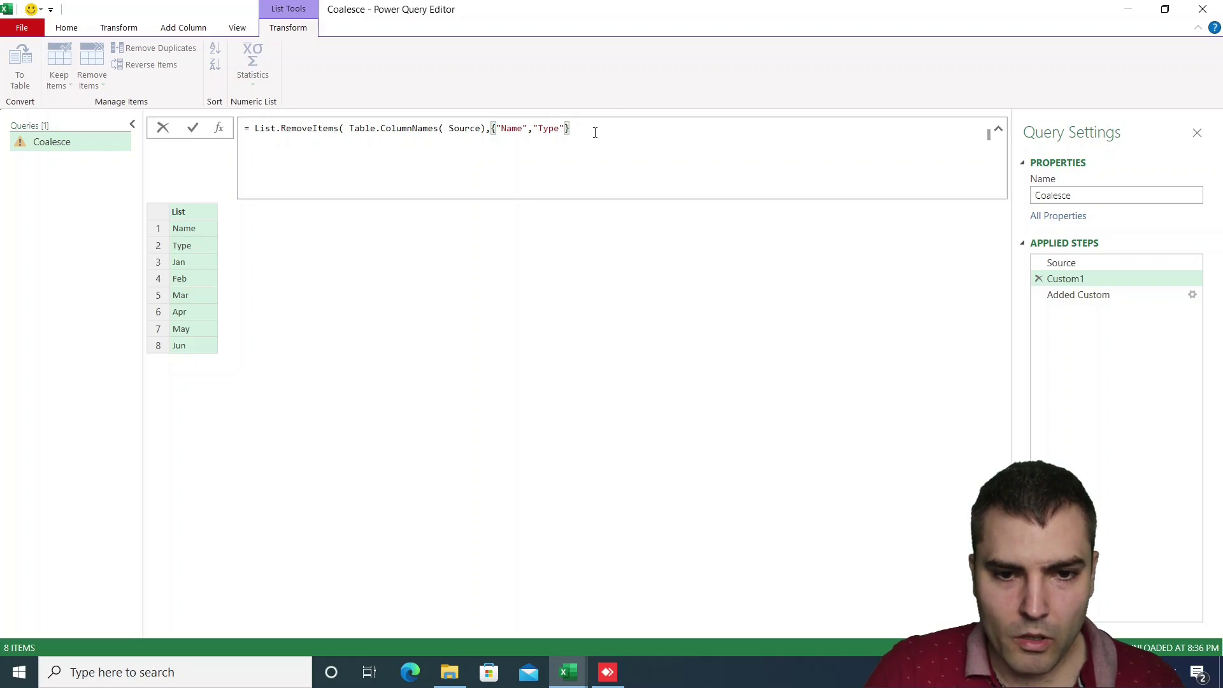
Step: Close and commit the List.RemoveItems formula, and rename Custom1 to CoalesceColumns
type(")")
key("Return")
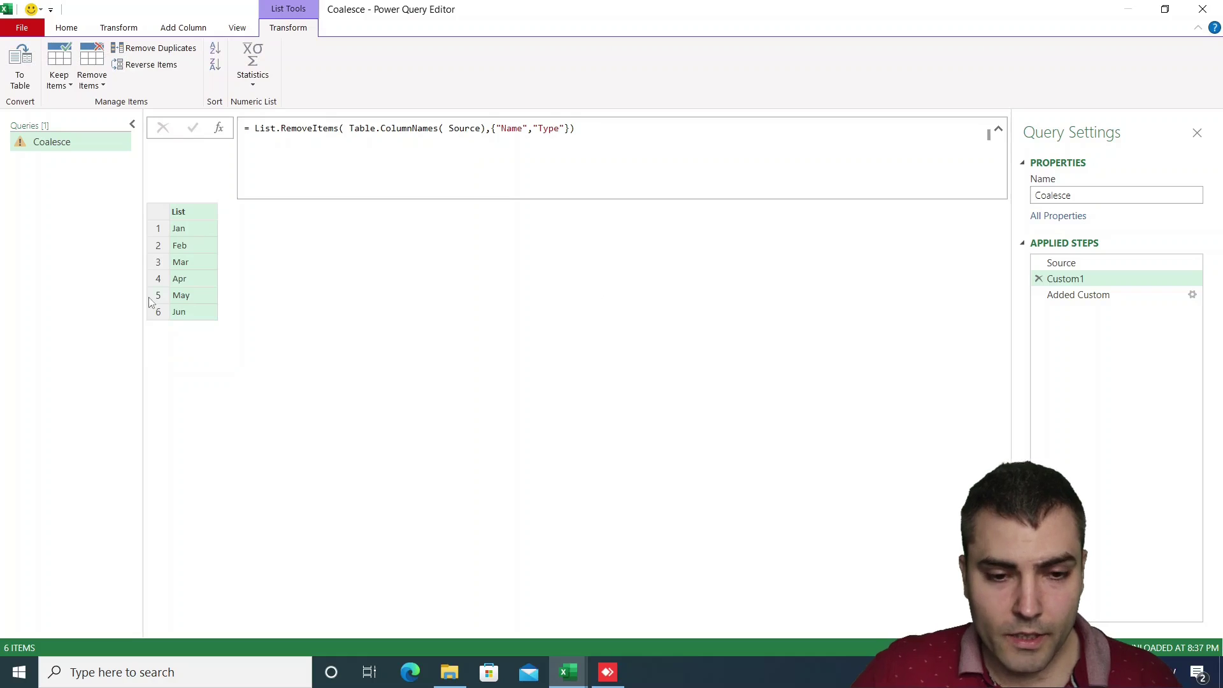
right_click(1122, 278)
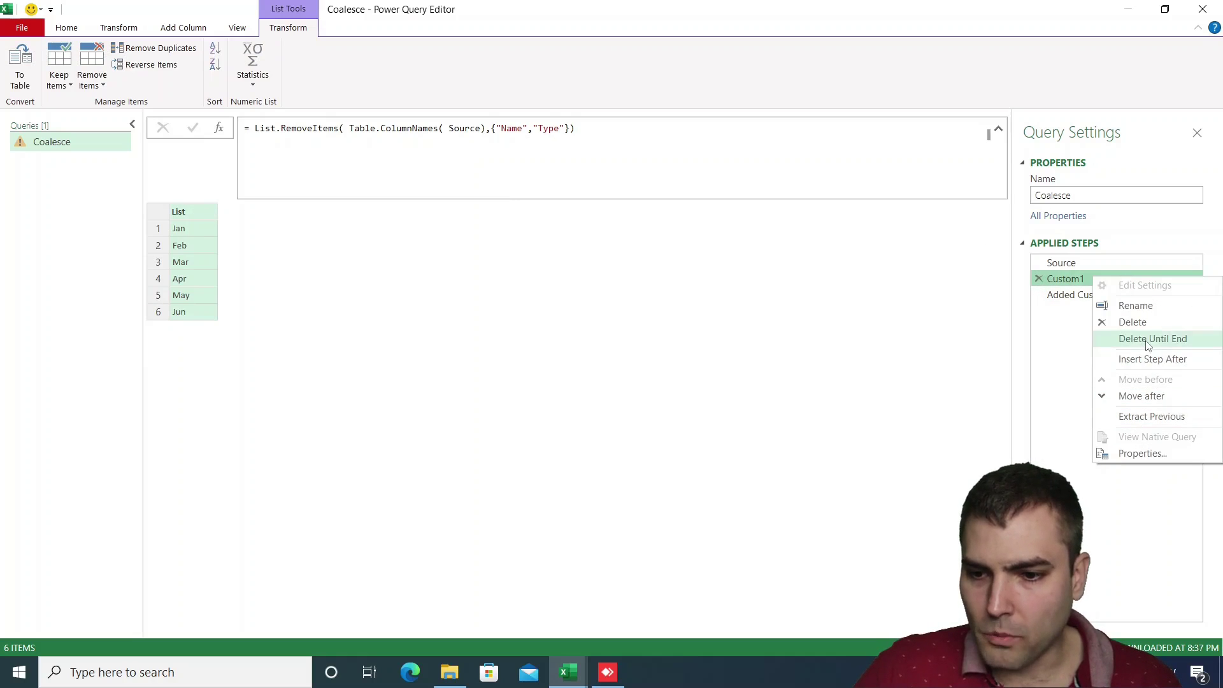
key("Escape")
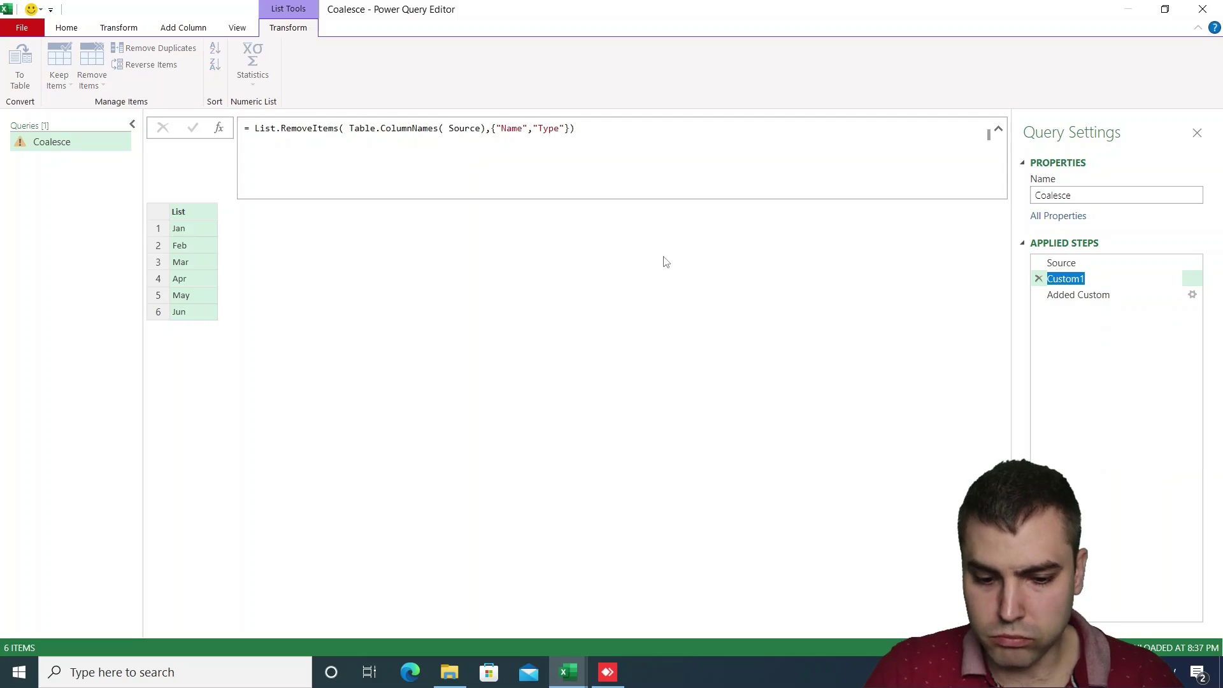
type("Coalesce")
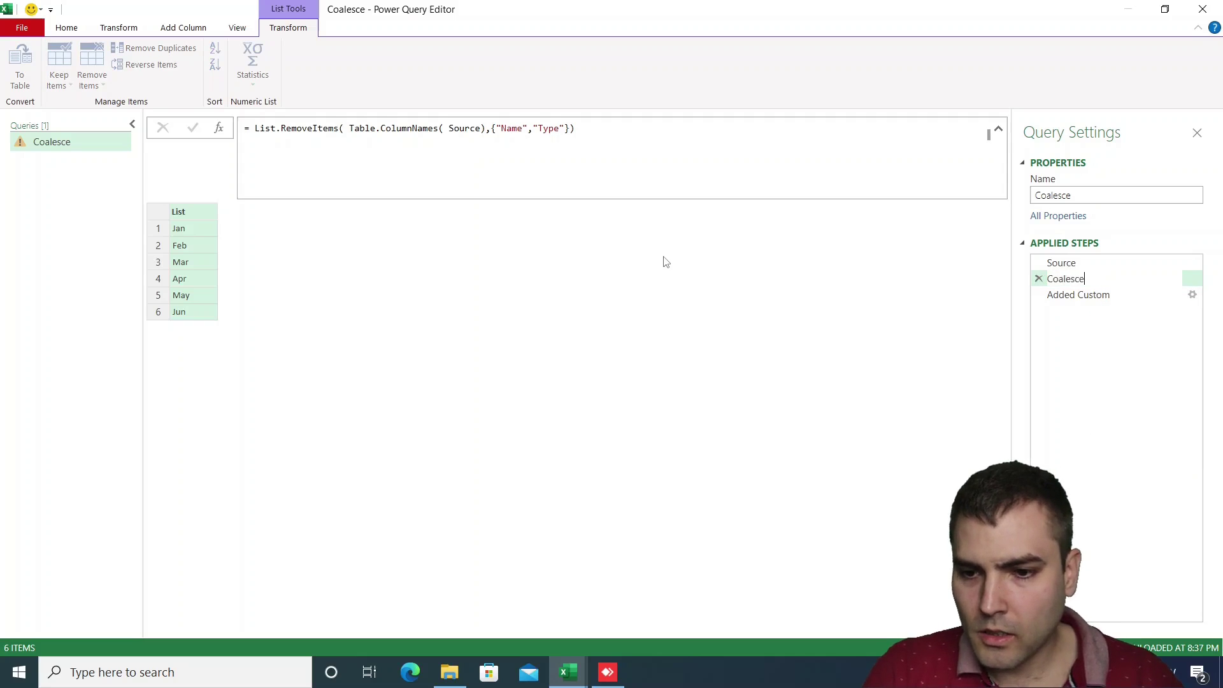
type("Colum")
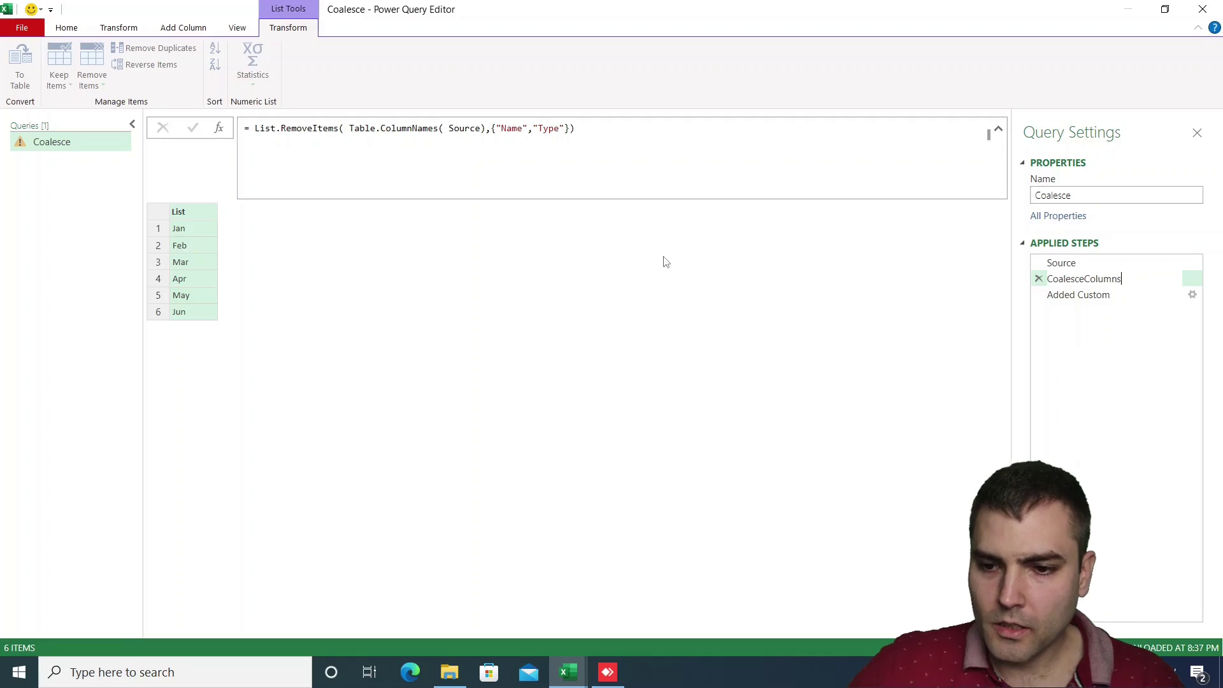
type("ns")
key("Return")
Step: Select the full CoalesceColumns formula text, leaving it unchanged
left_click_drag(611, 125, 243, 128)
left_click(314, 254)
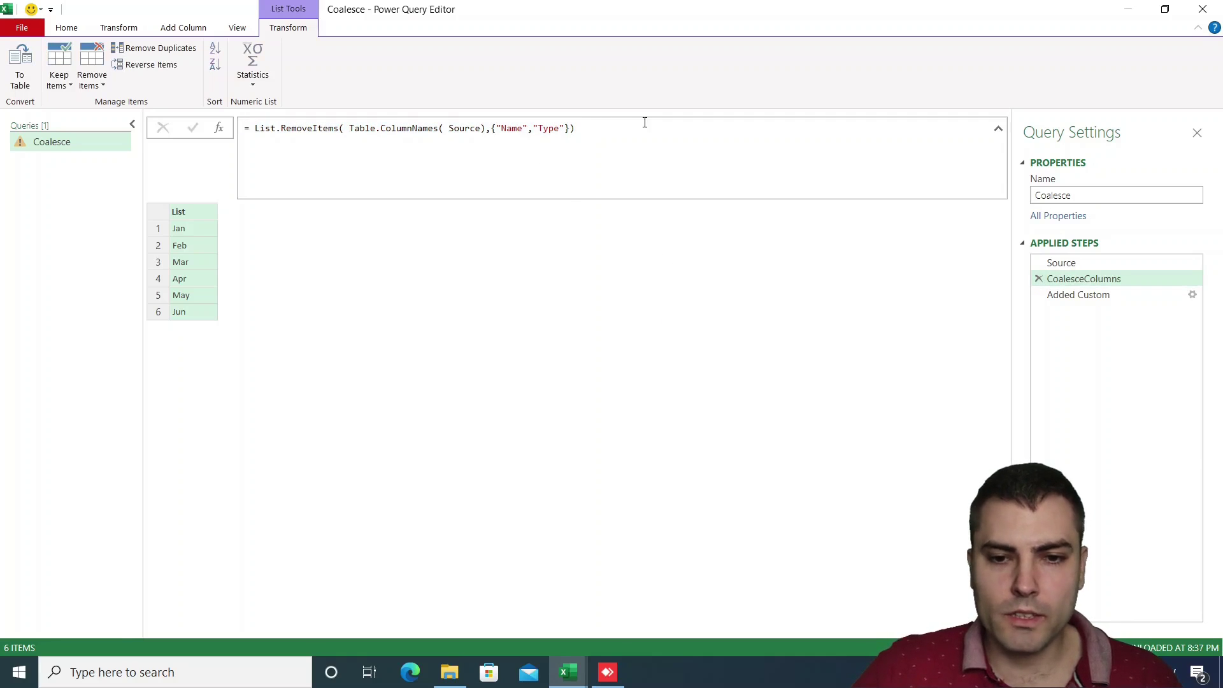
left_click_drag(574, 128, 254, 128)
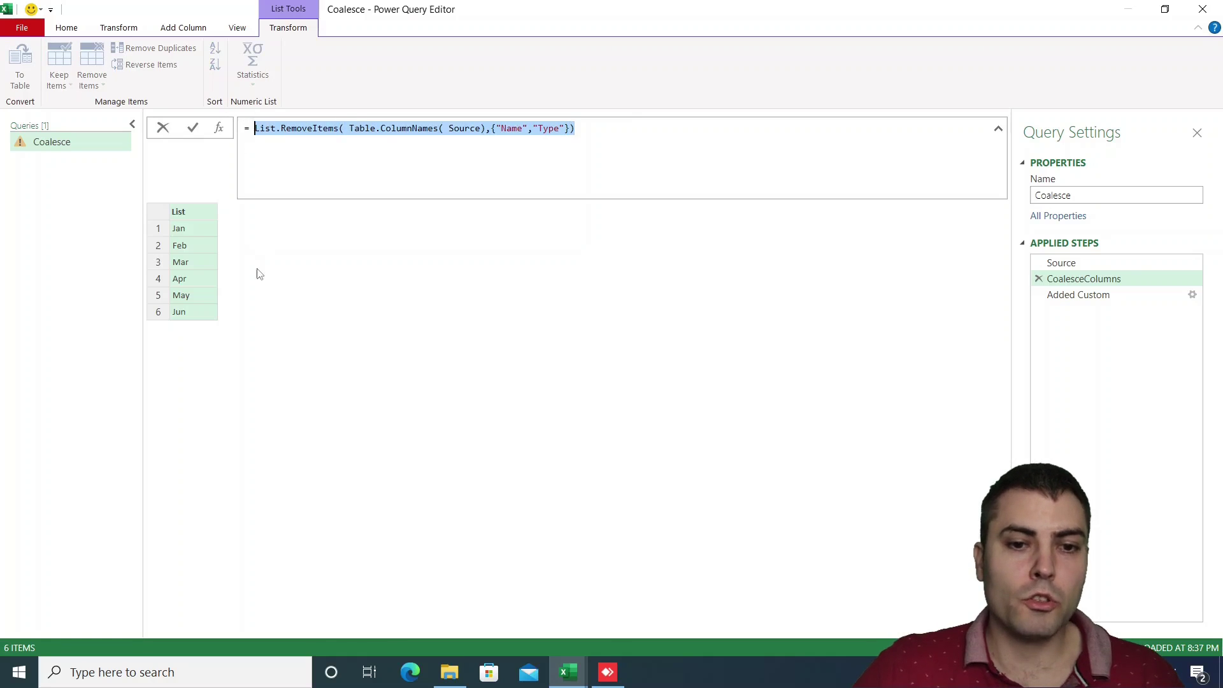
left_click(283, 289)
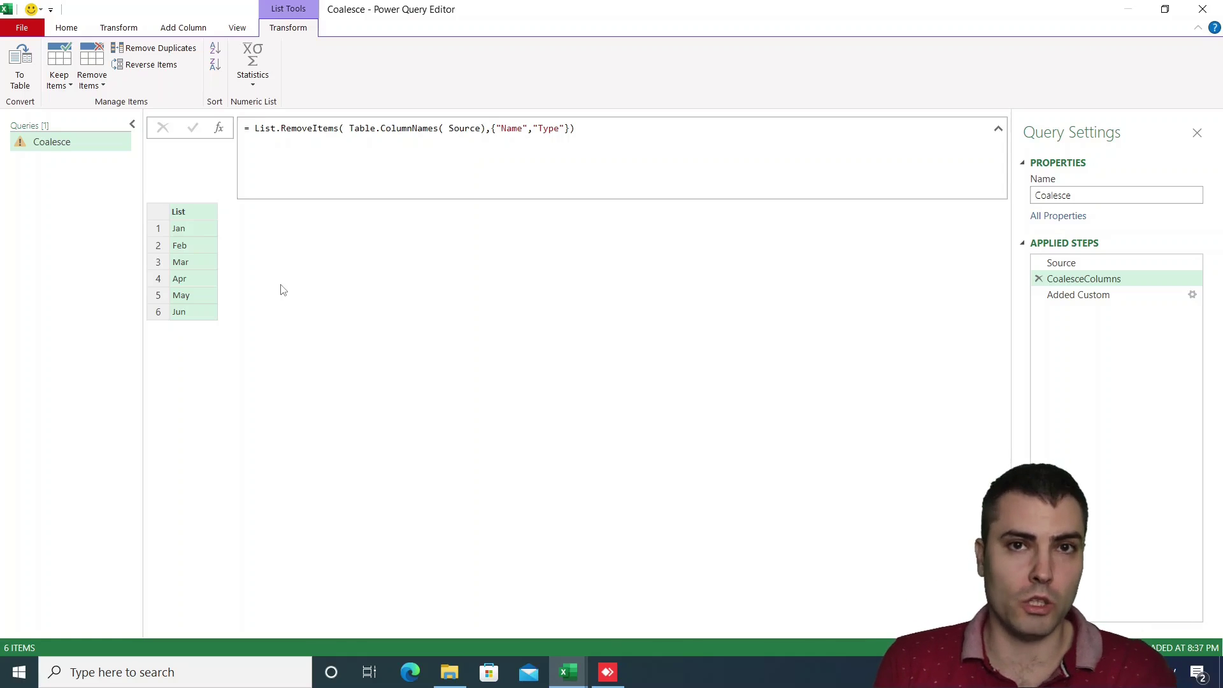
Step: In the Added Custom step, change the table reference from CoalesceColumns to Source
left_click(1088, 295)
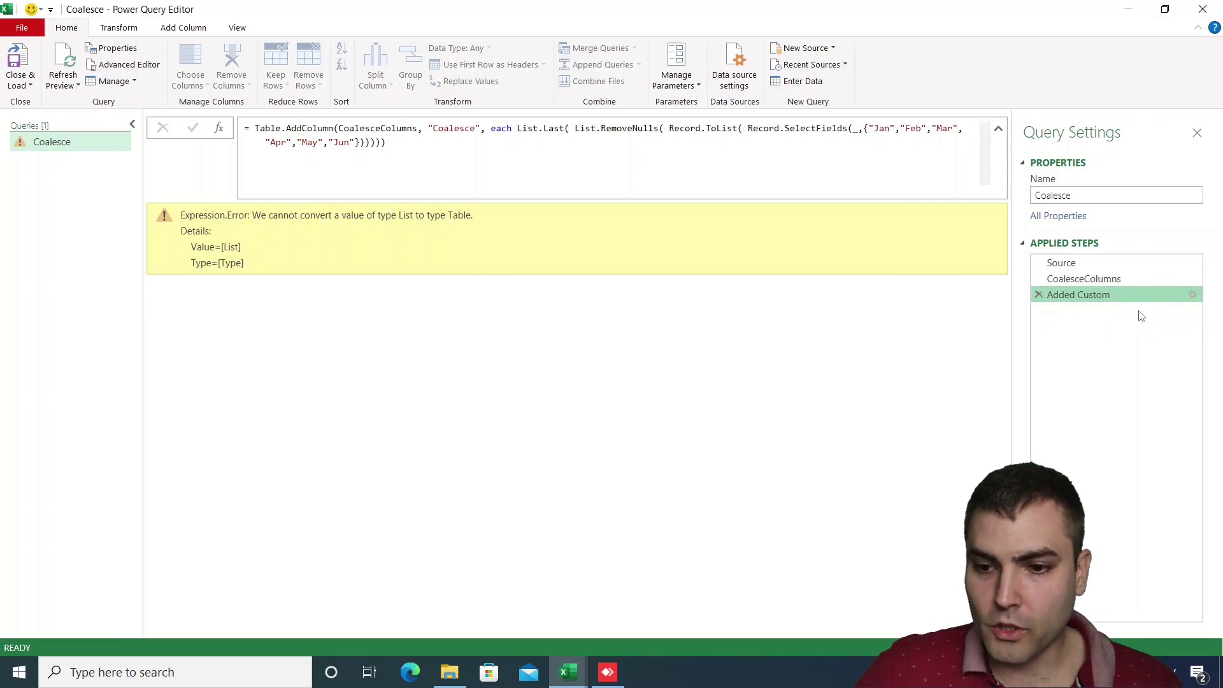
double_click(397, 127)
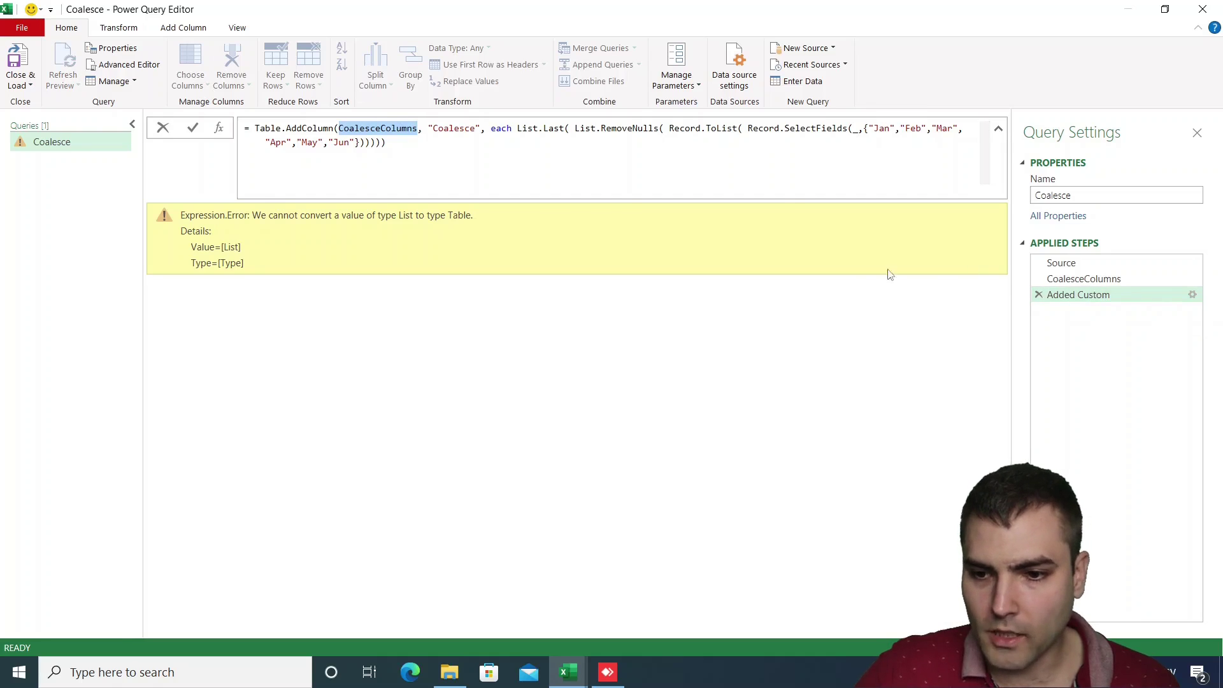
type("Source")
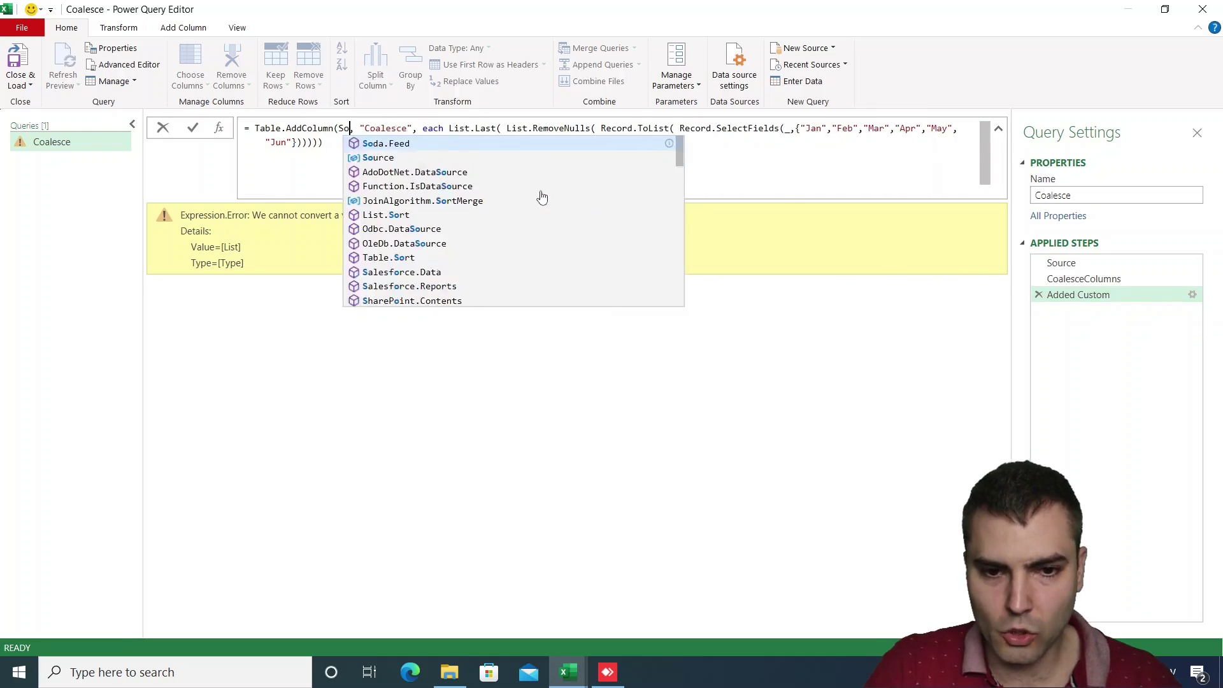
key("Return")
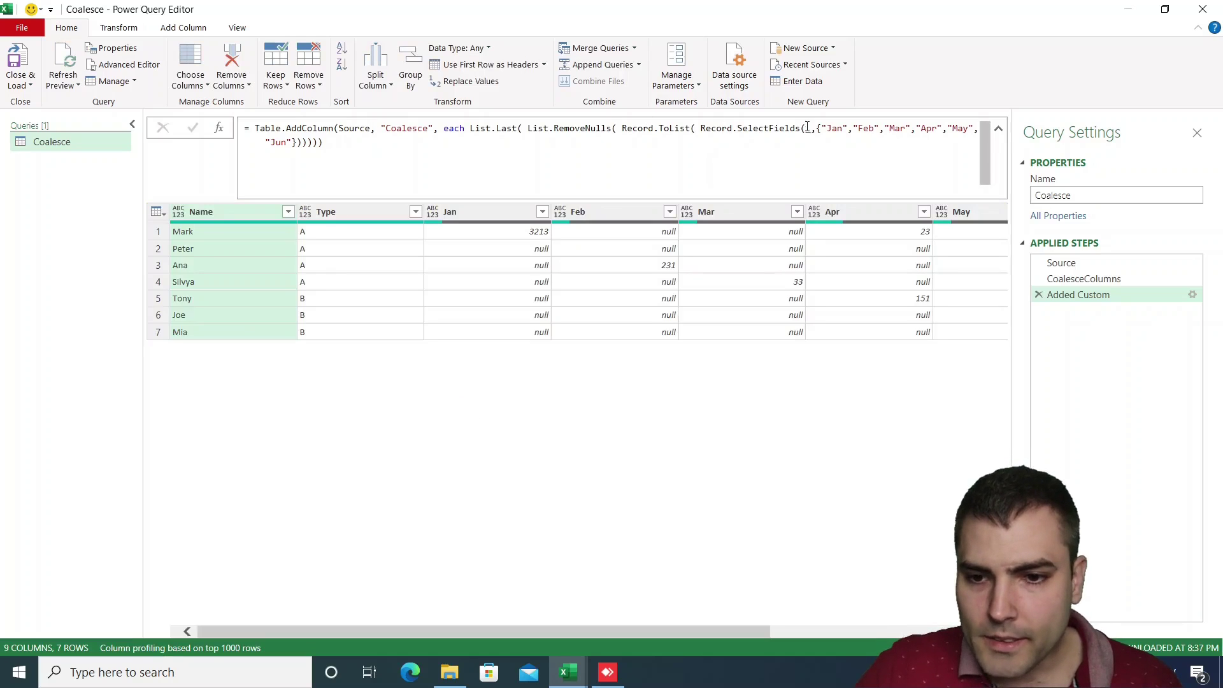
Step: Replace the hard-coded Jan–Jun list with CoalesceColumns and confirm Coalesce still calculates
left_click_drag(817, 128, 299, 142)
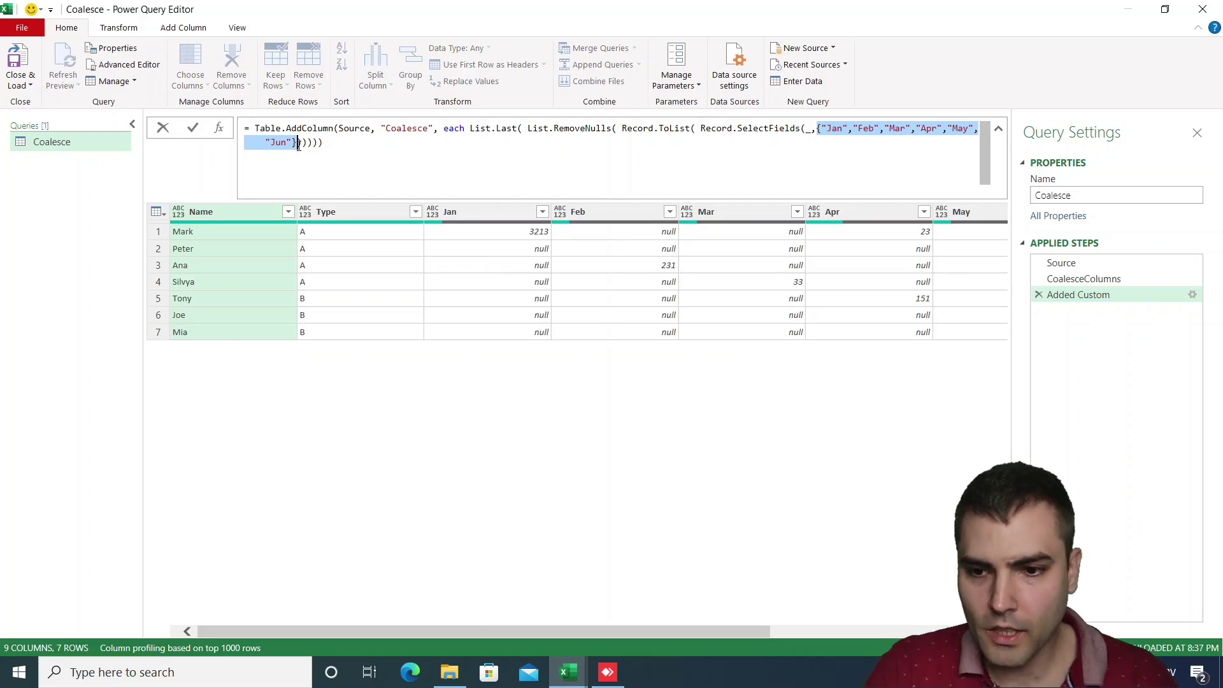
key("BackSpace")
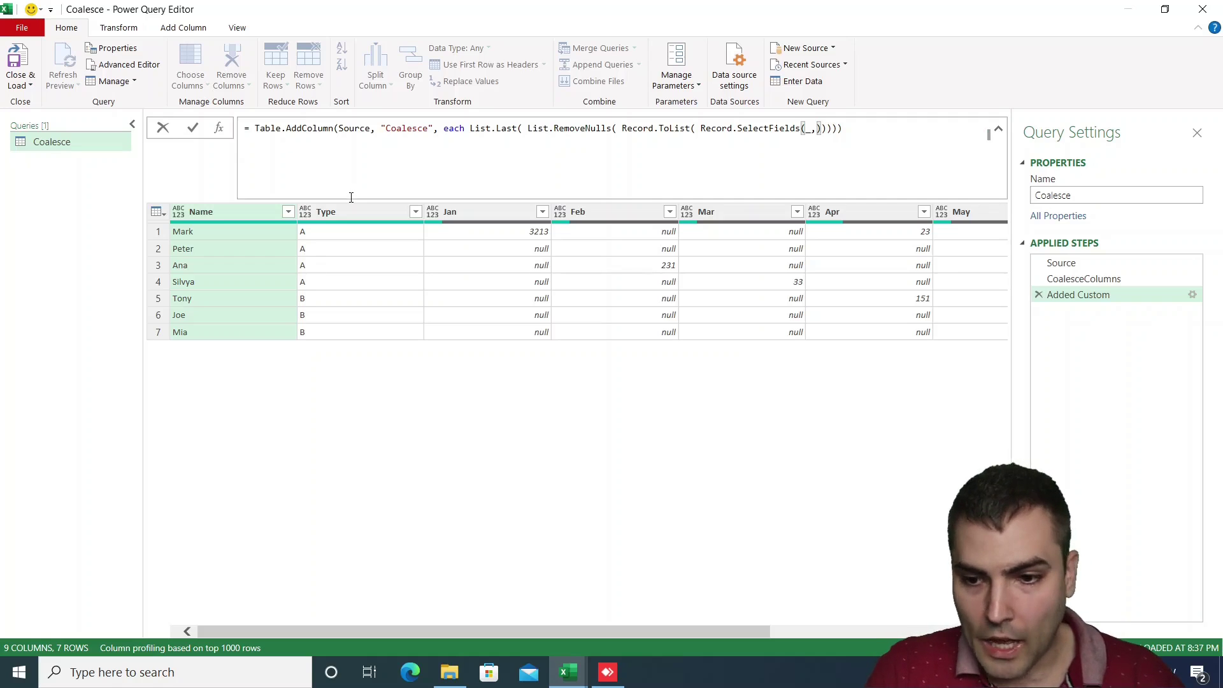
type("CoalesceColumns")
key("Tab")
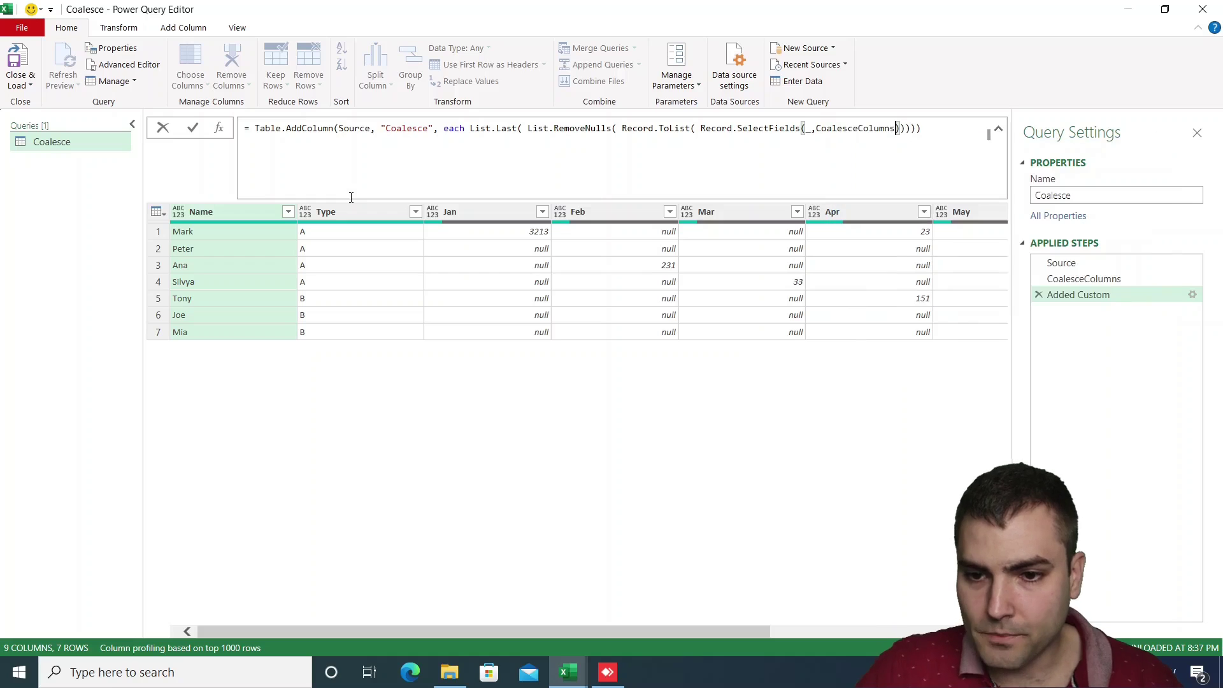
key("Return")
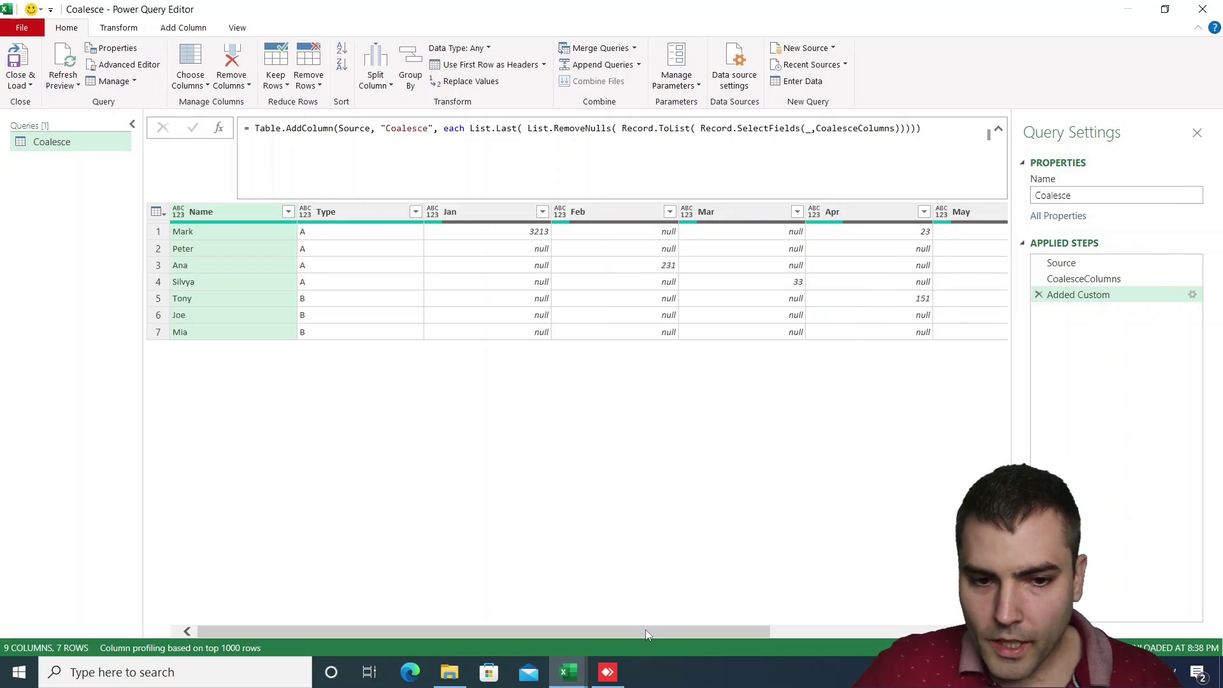
left_click_drag(645, 629, 876, 634)
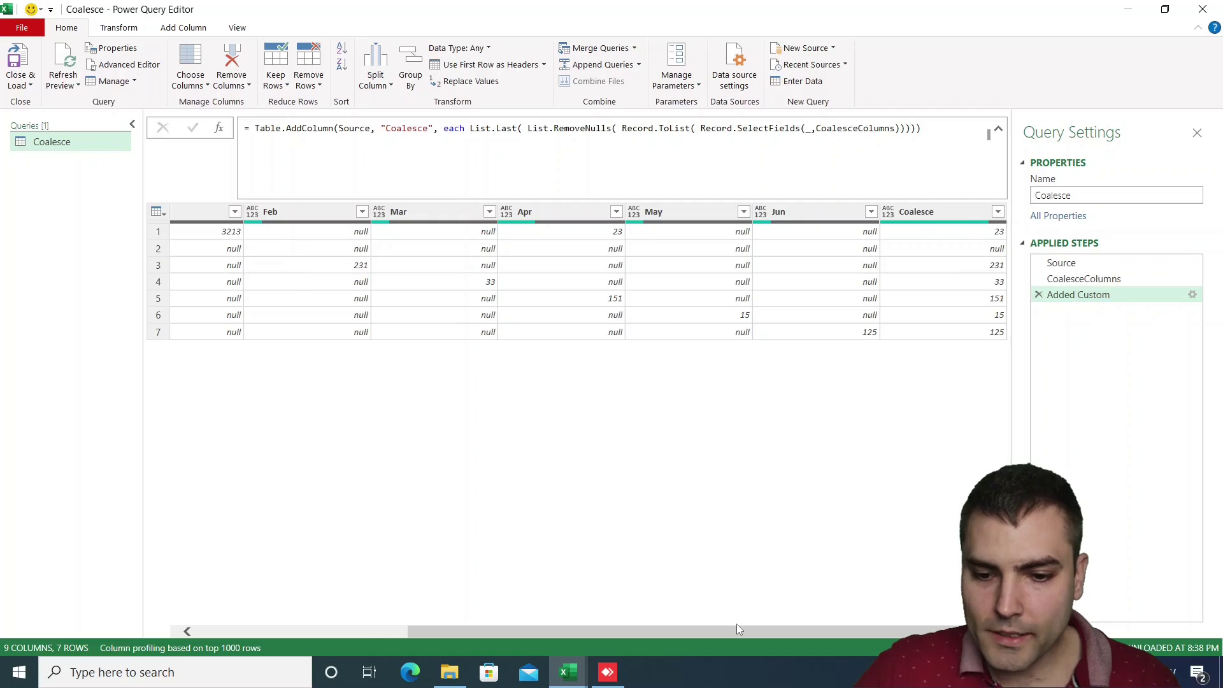
left_click_drag(736, 630, 54, 620)
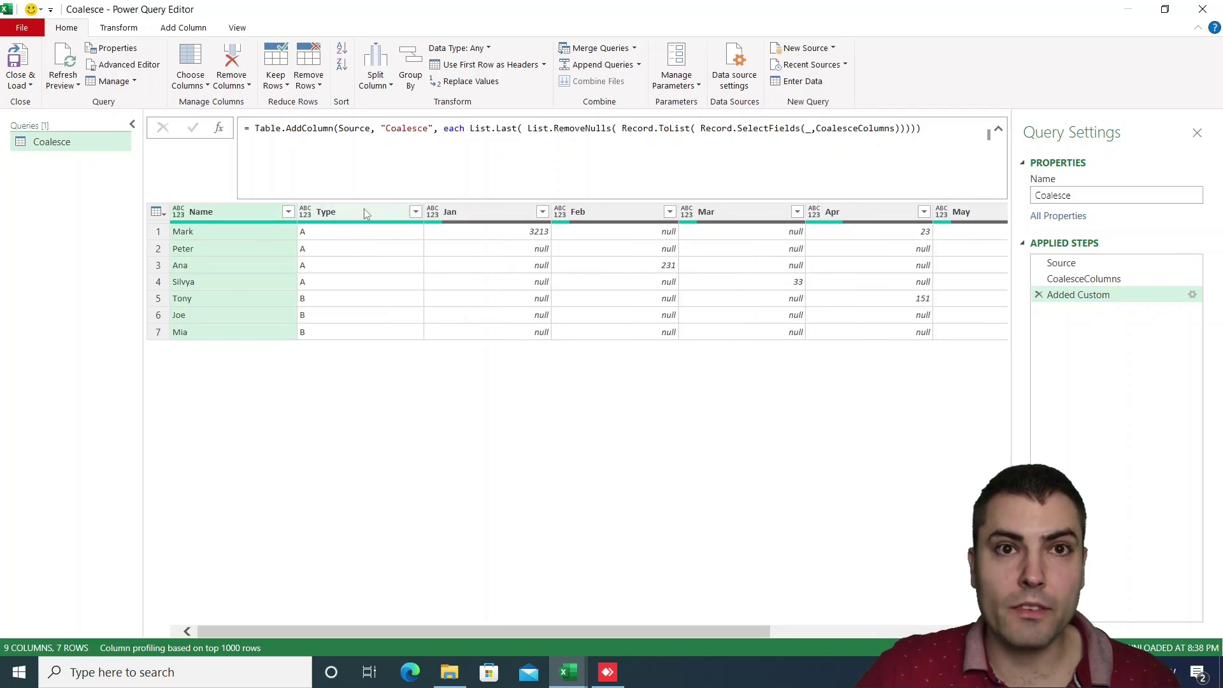
Step: Close & Load the query to the existing worksheet at cell P7
left_click(20, 86)
left_click(31, 113)
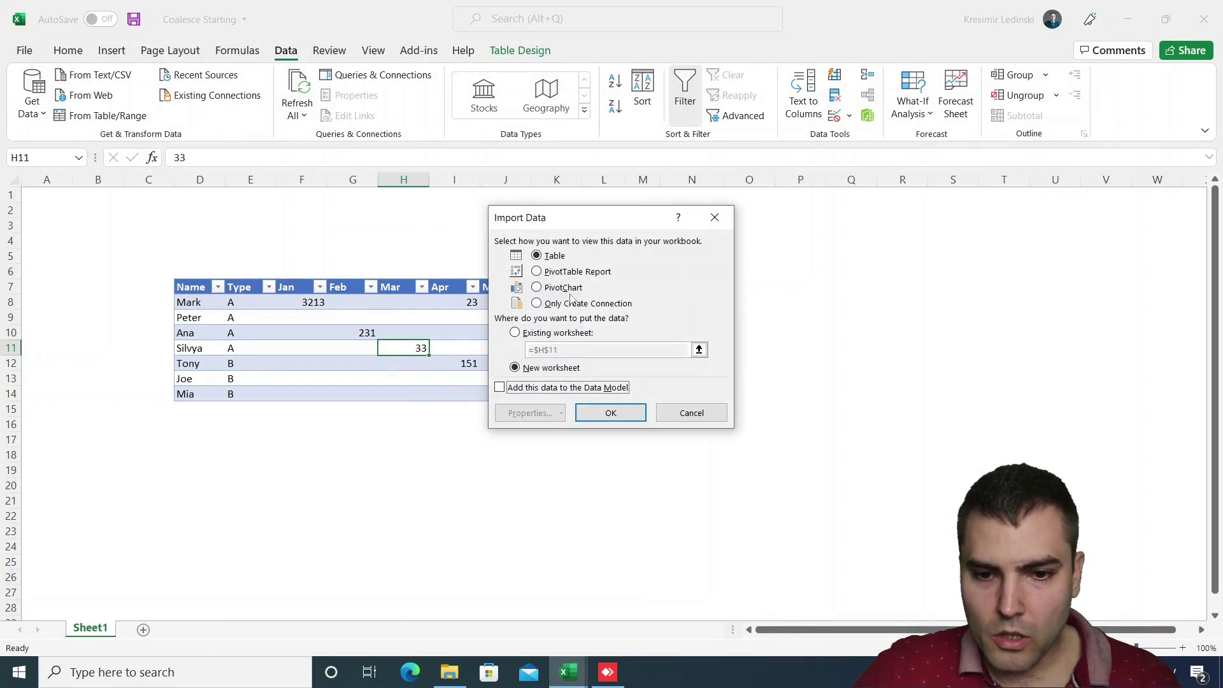
left_click(515, 332)
left_click(699, 350)
left_click(786, 288)
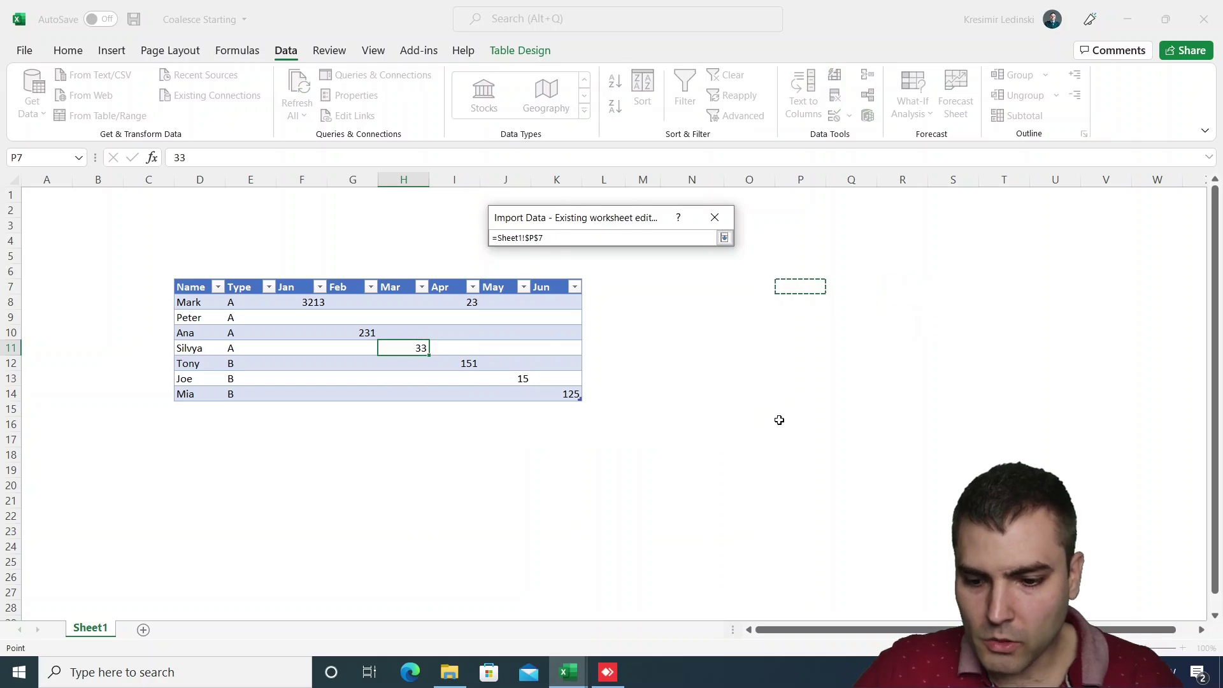
key("Return")
left_click(715, 467)
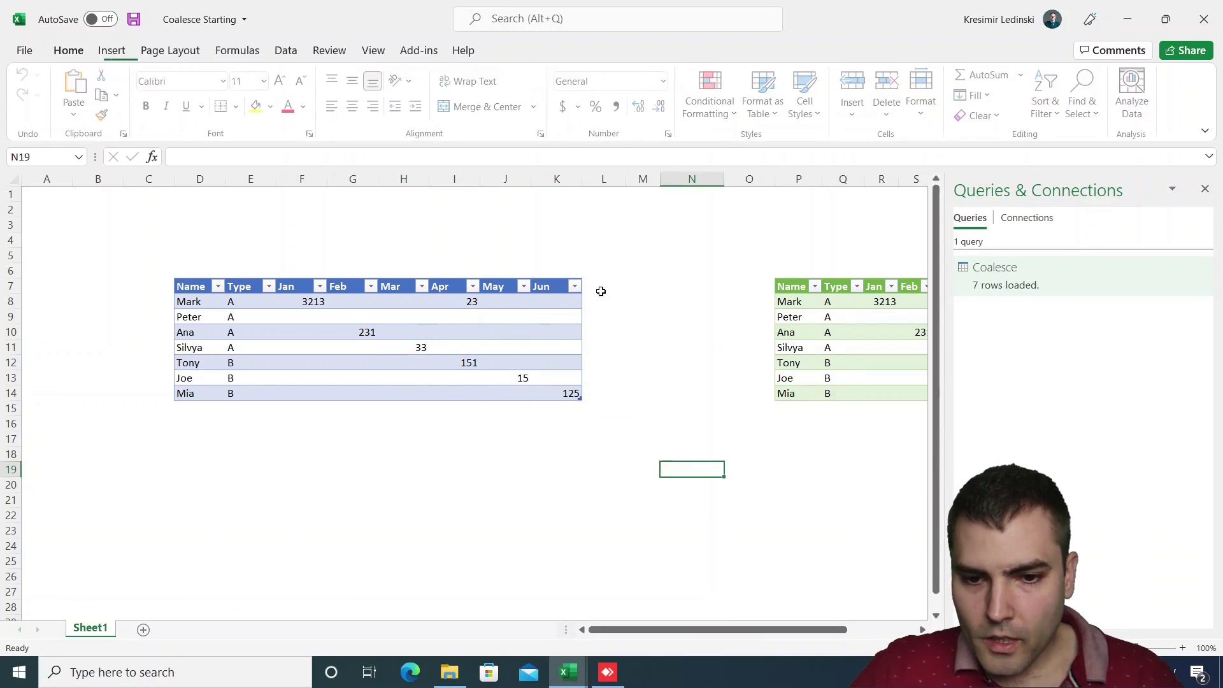
left_click(605, 288)
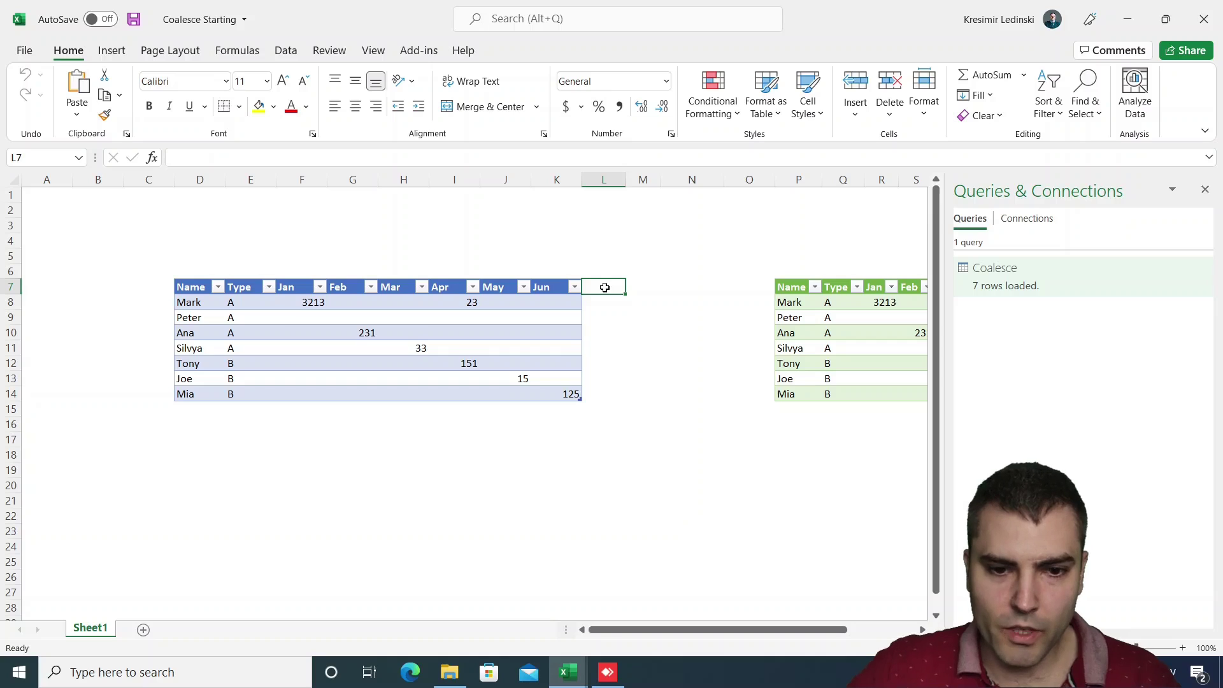
Step: Move the source table's Type column after Jun and refresh the query table
left_click(241, 281)
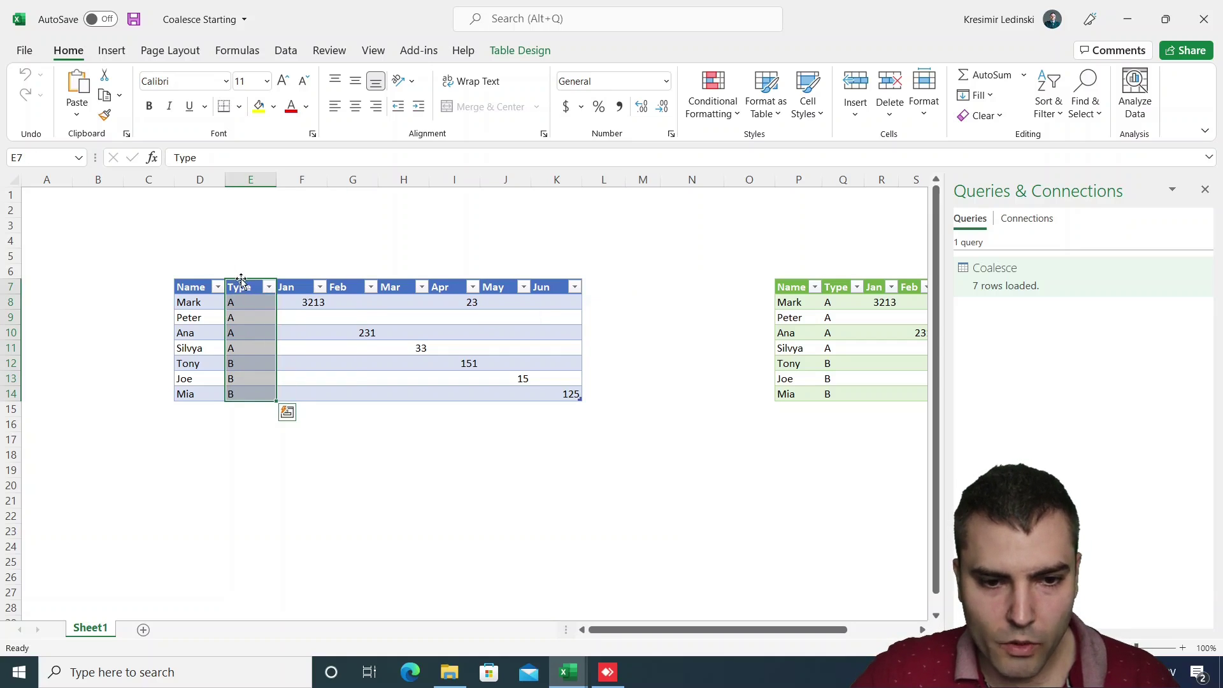
left_click_drag(241, 281, 581, 293)
left_click(684, 347)
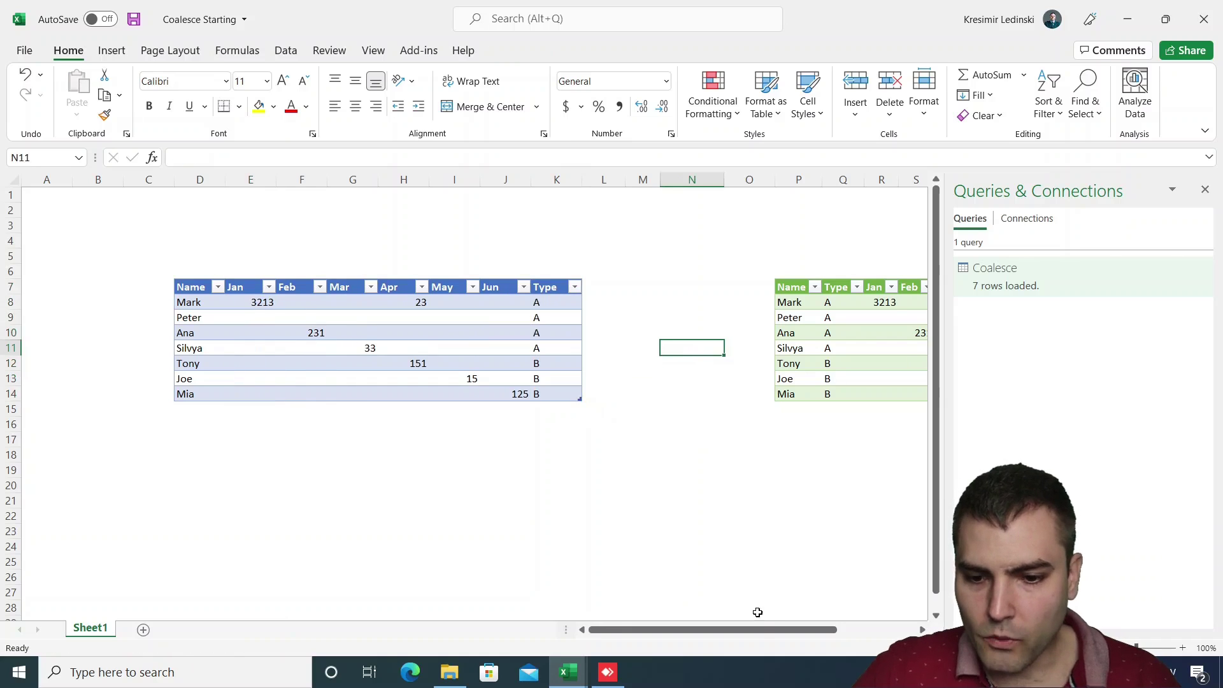
left_click_drag(758, 629, 837, 630)
right_click(724, 349)
left_click(774, 305)
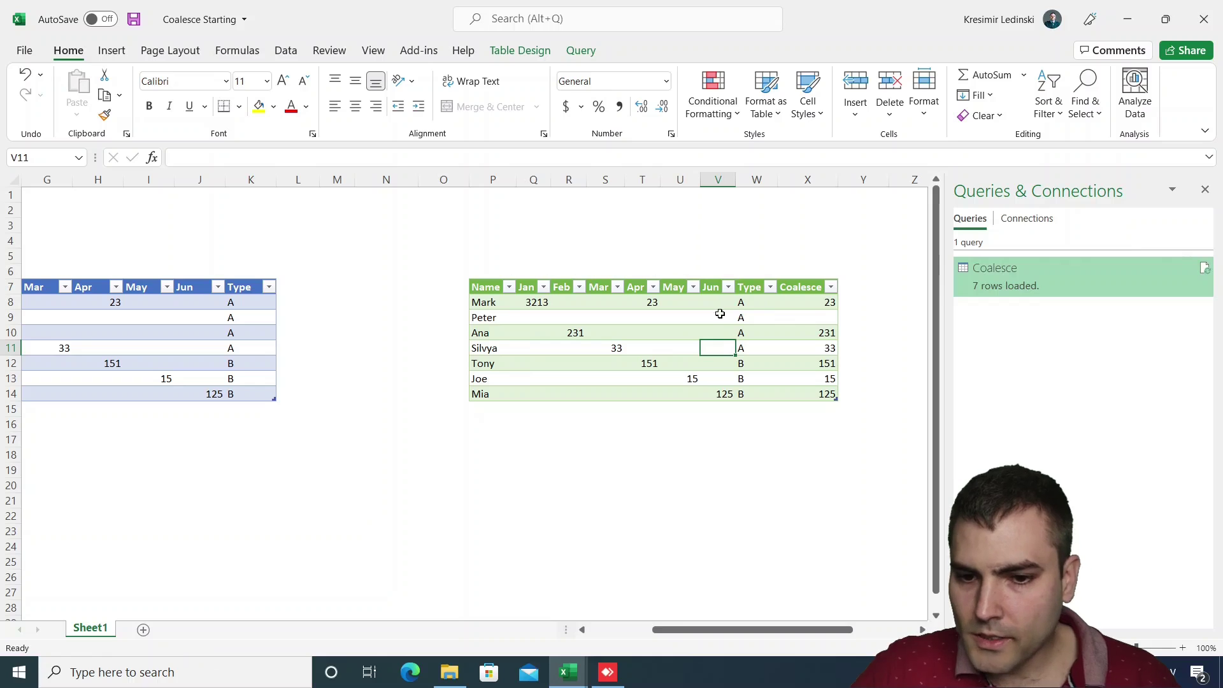
Step: Compare the first two rows' Type and month values between source and refreshed tables
left_click_drag(756, 302, 756, 394)
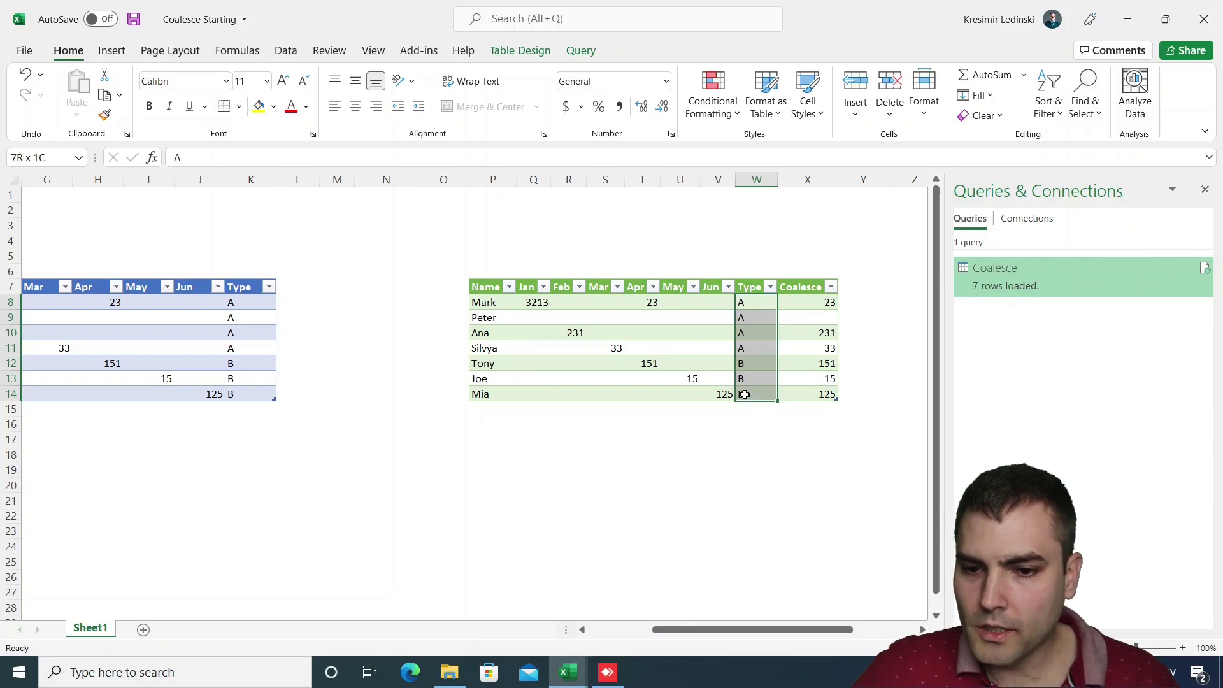
left_click(831, 320)
left_click_drag(827, 302, 705, 302)
left_click(530, 302)
key("ctrl+q")
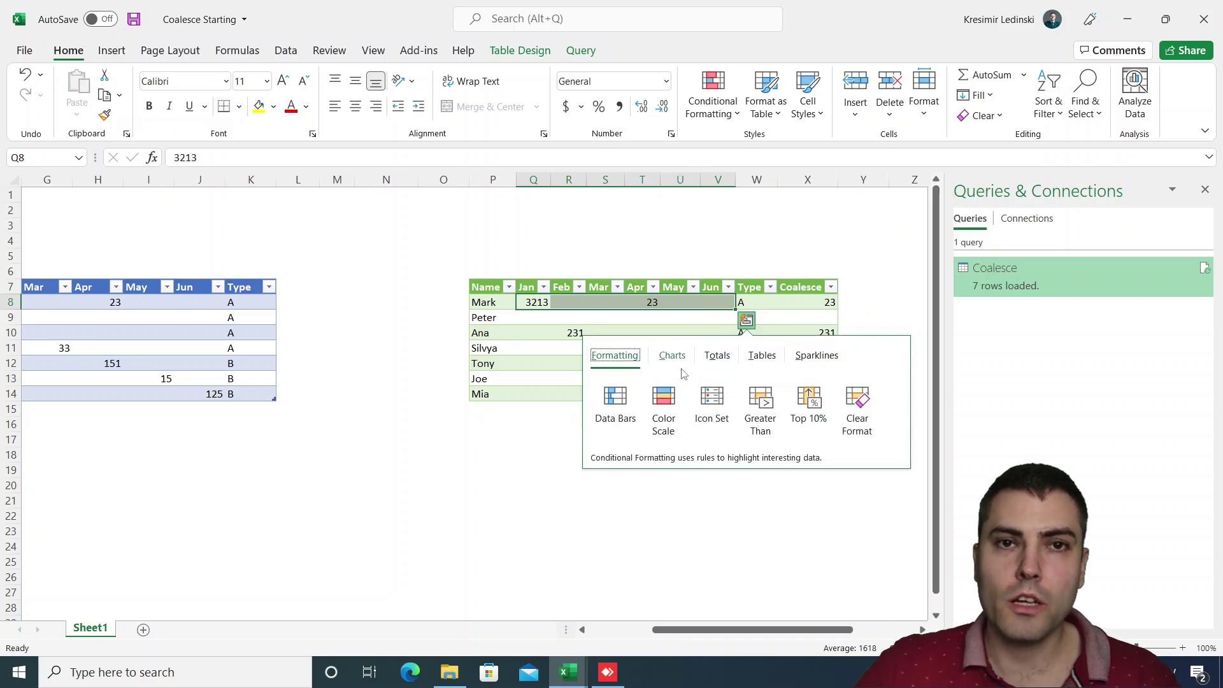
left_click_drag(705, 631, 641, 631)
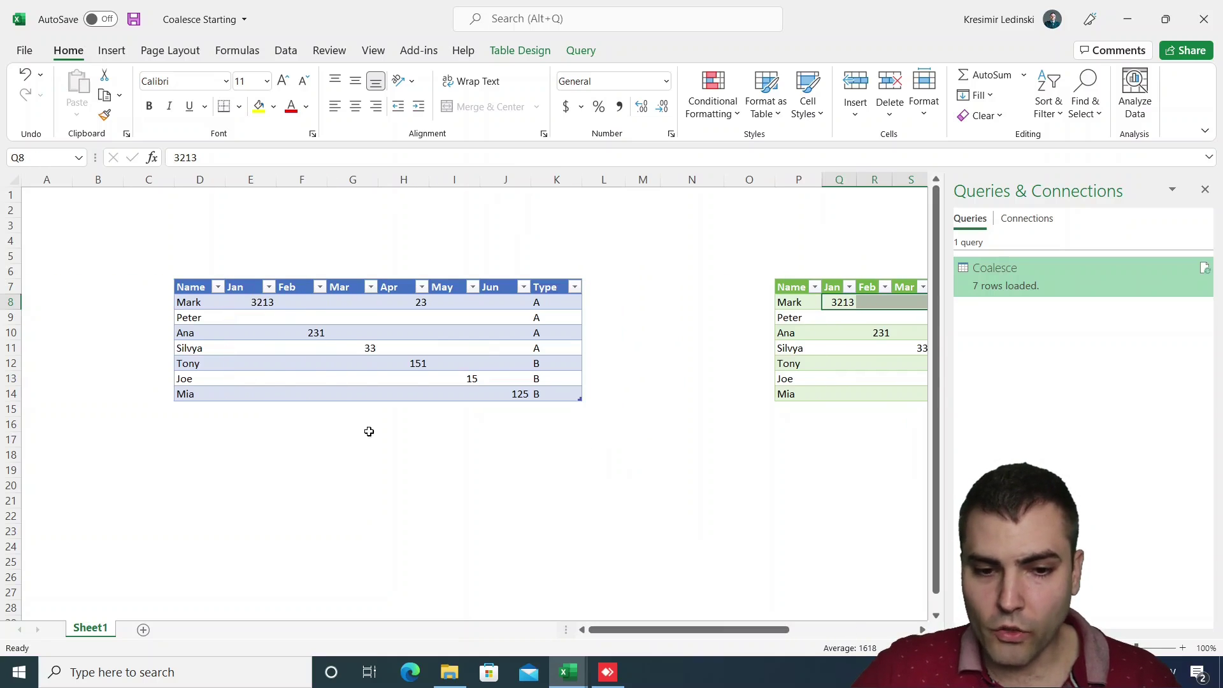
left_click(260, 307)
left_click_drag(251, 319, 483, 313)
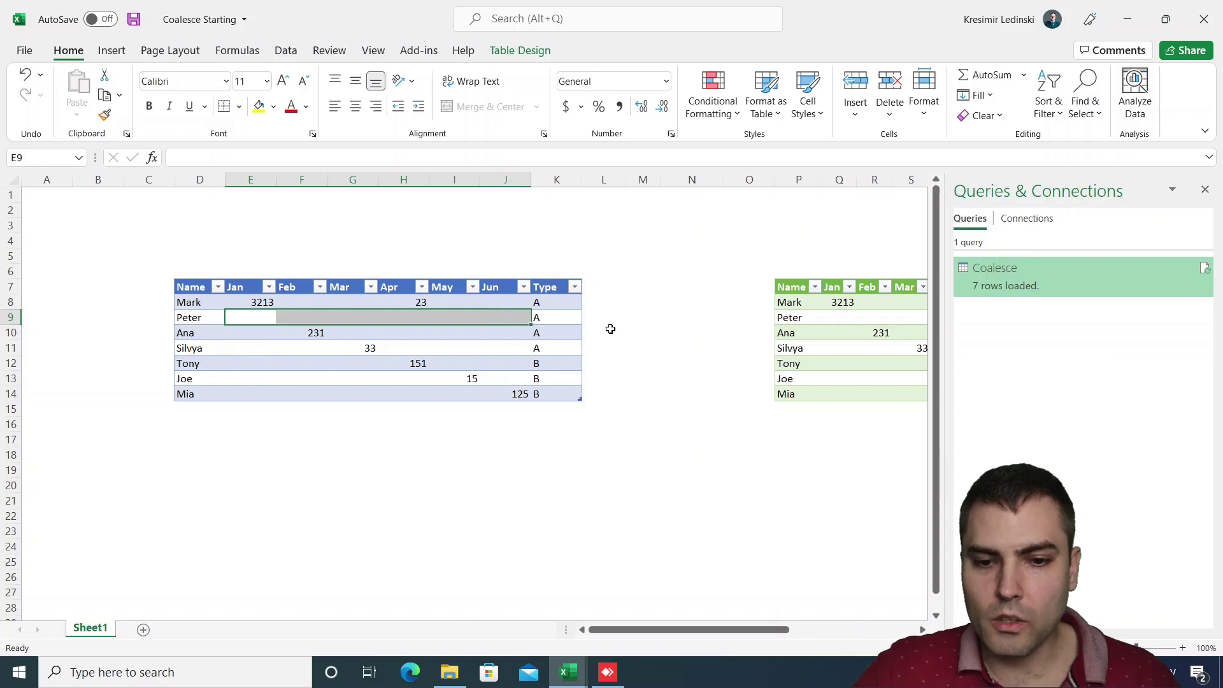
left_click_drag(599, 630, 725, 630)
left_click_drag(538, 317, 232, 317)
left_click(191, 303)
left_click_drag(444, 302, 442, 317)
left_click(448, 317)
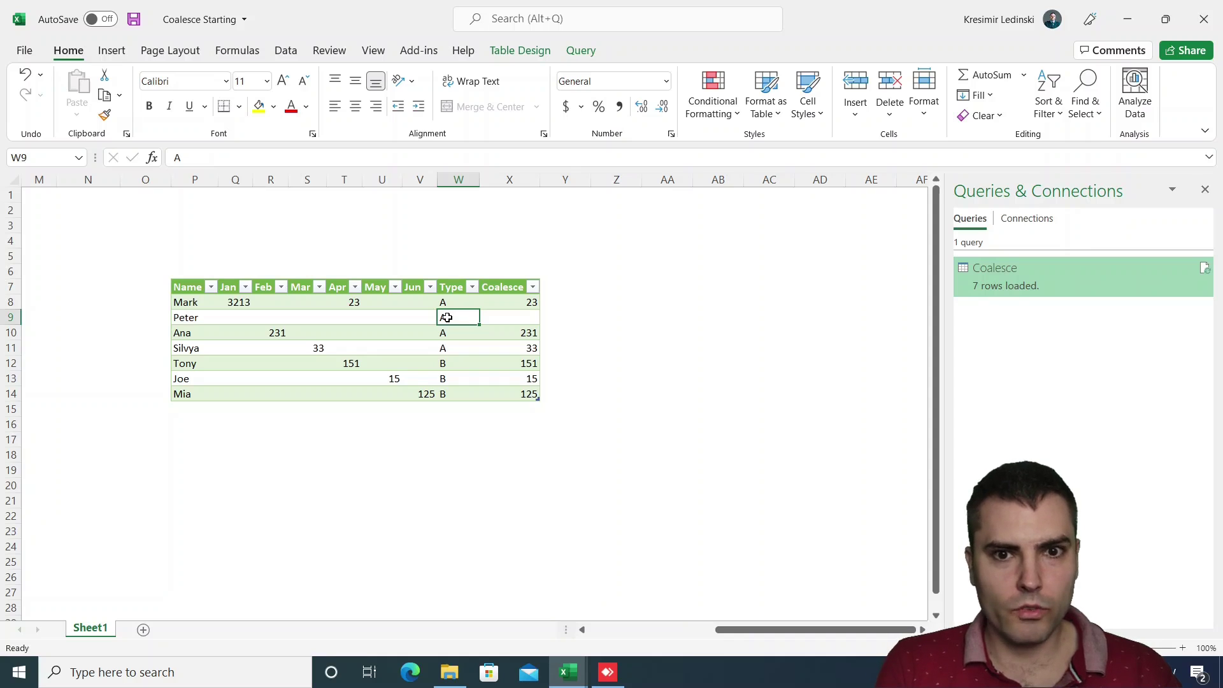
Step: Reopen Power Query Editor from Get Data and select the CoalesceColumns step
left_click(286, 50)
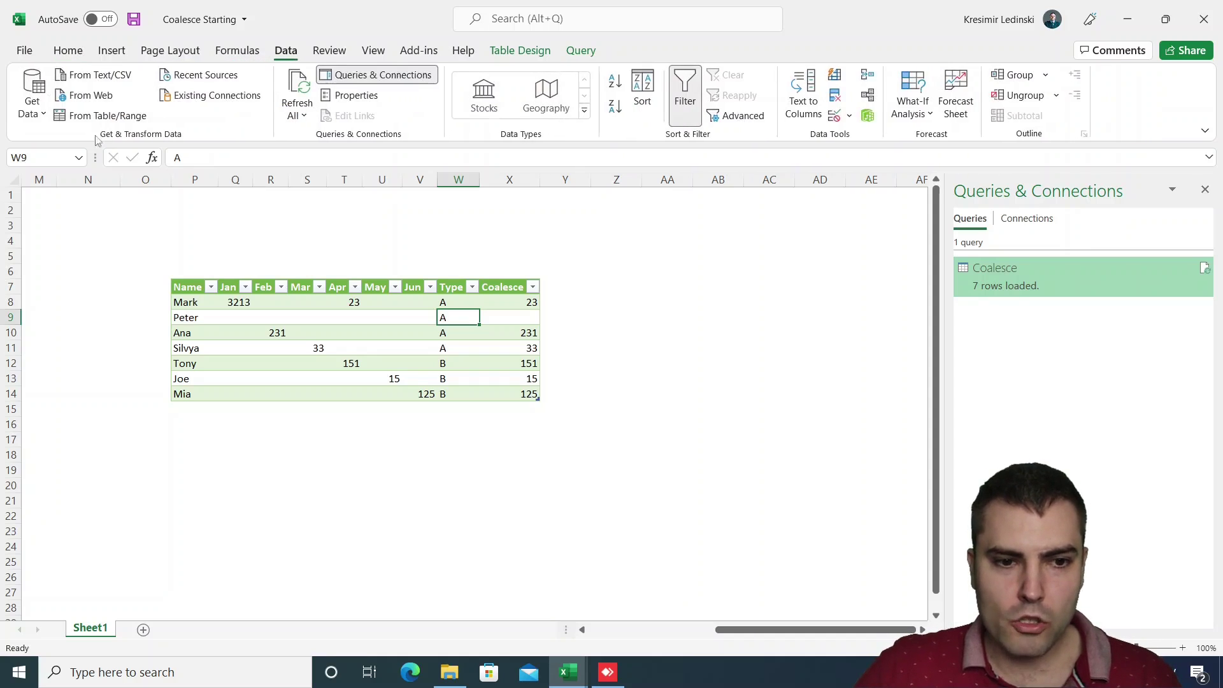
left_click(32, 96)
left_click(93, 399)
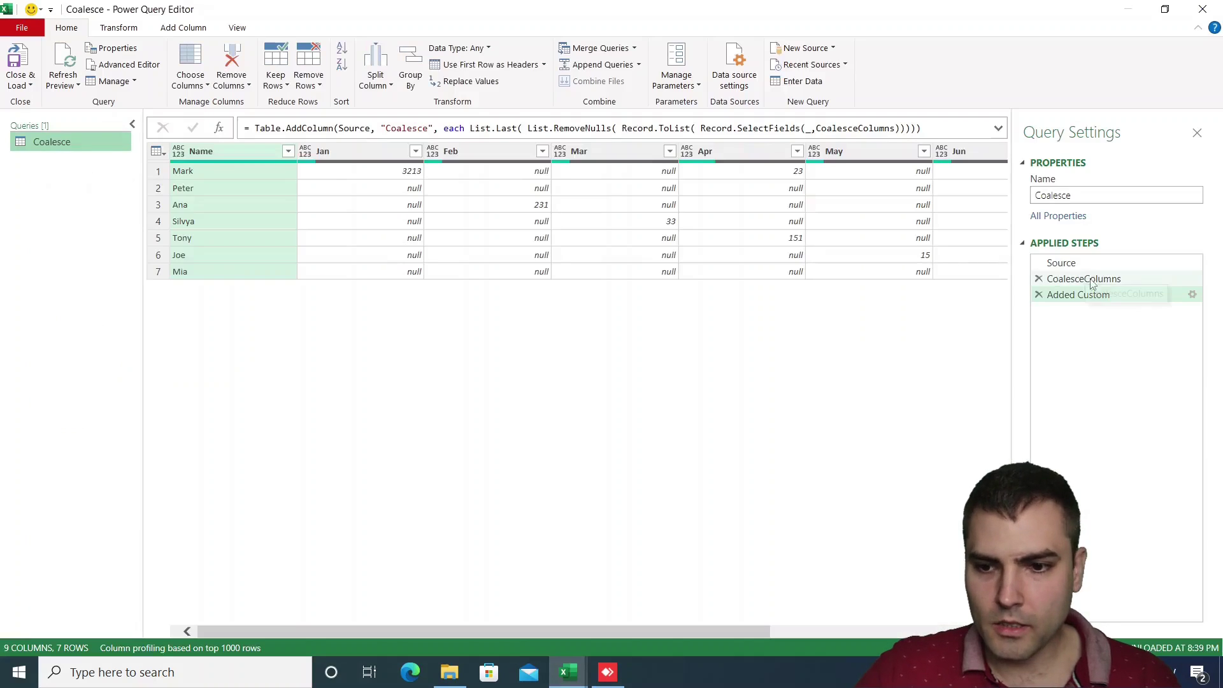
left_click(1084, 279)
Step: Wrap the CoalesceColumns formula in List.Buffer( … ) and commit it
left_click(250, 131)
type("List")
type(".Buffe List.RemoveItems( Table.ColumnNames( Source),{\"Name\",\"Type")
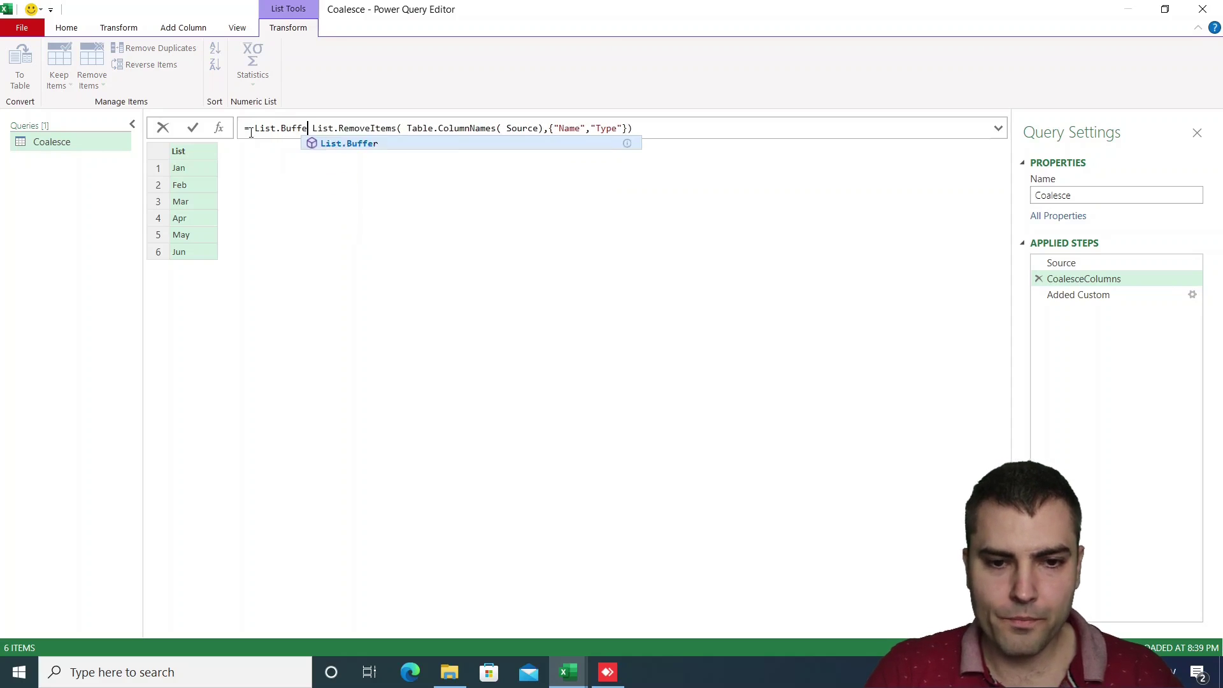
key("Tab")
type("(")
key("Return")
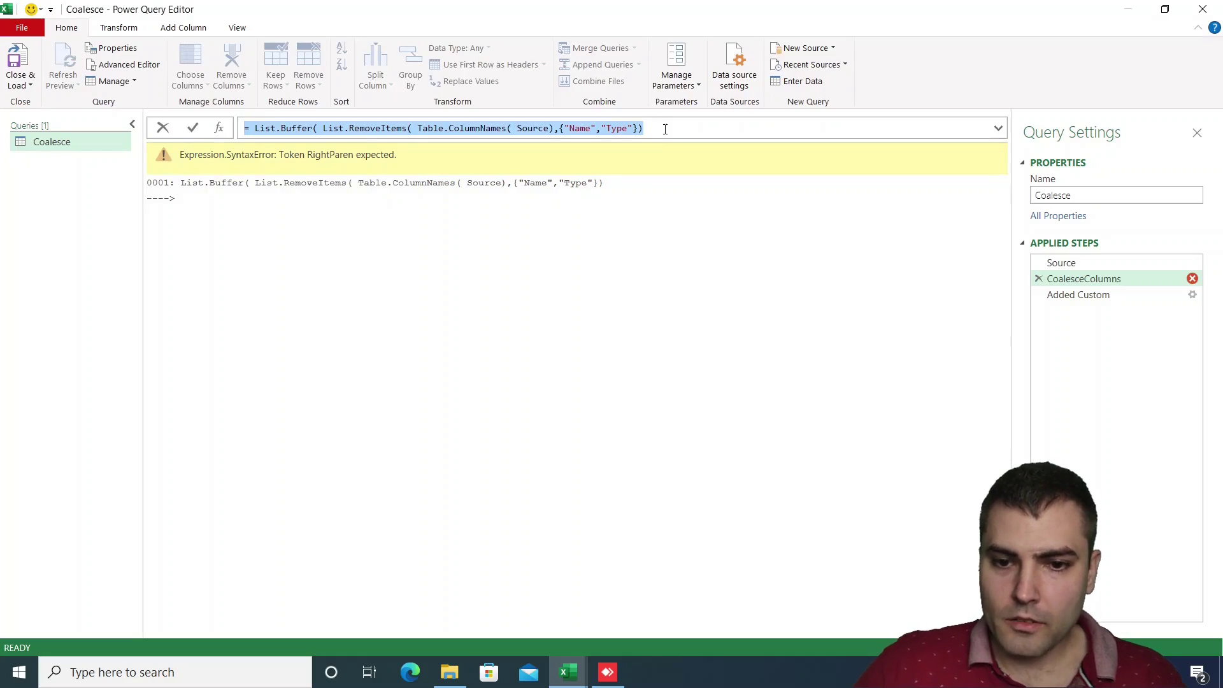
left_click(665, 128)
type(")")
key("Return")
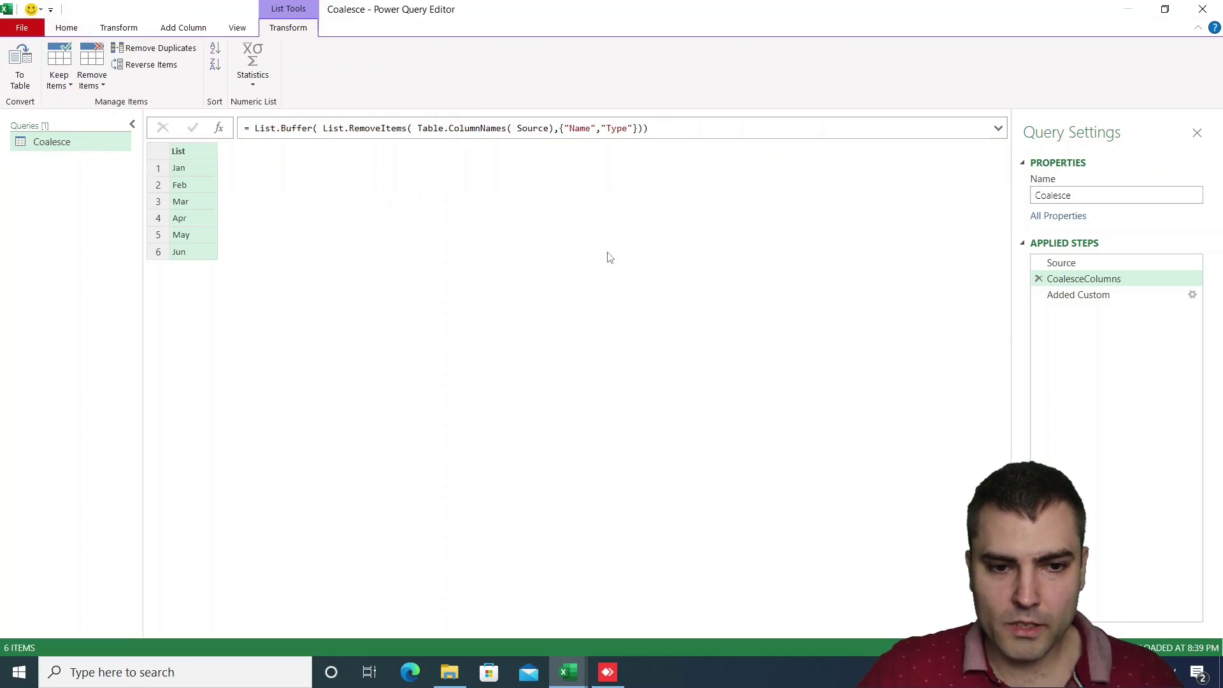
left_click(59, 27)
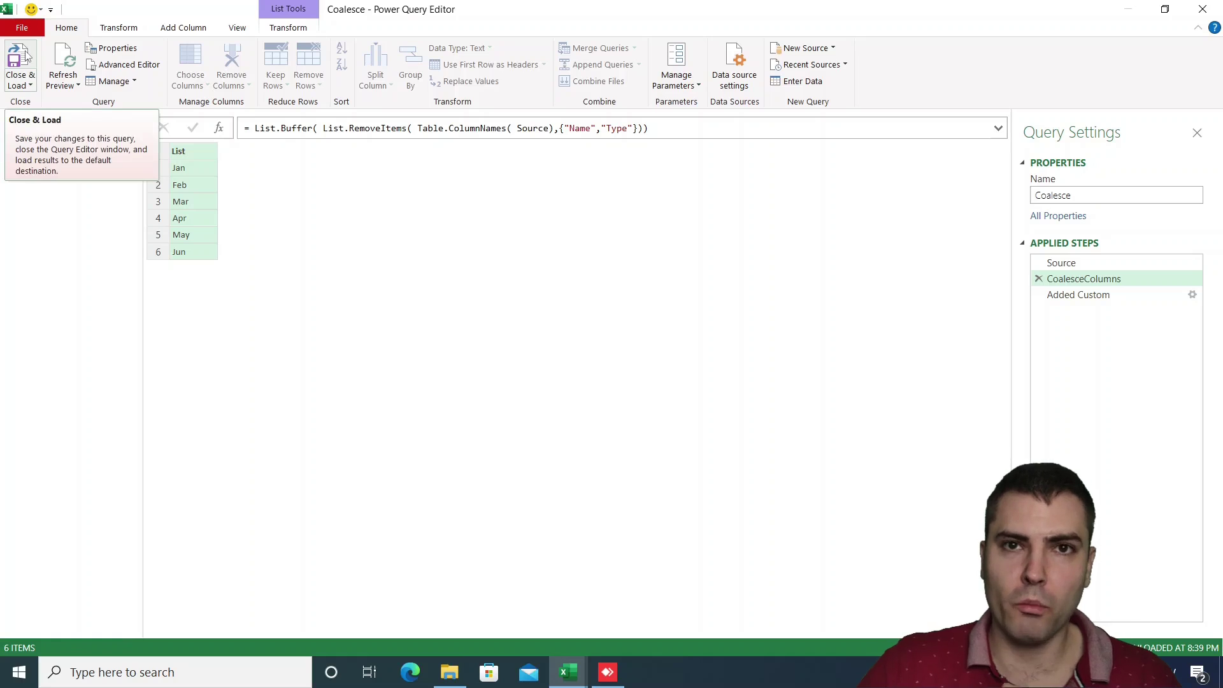
left_click(26, 54)
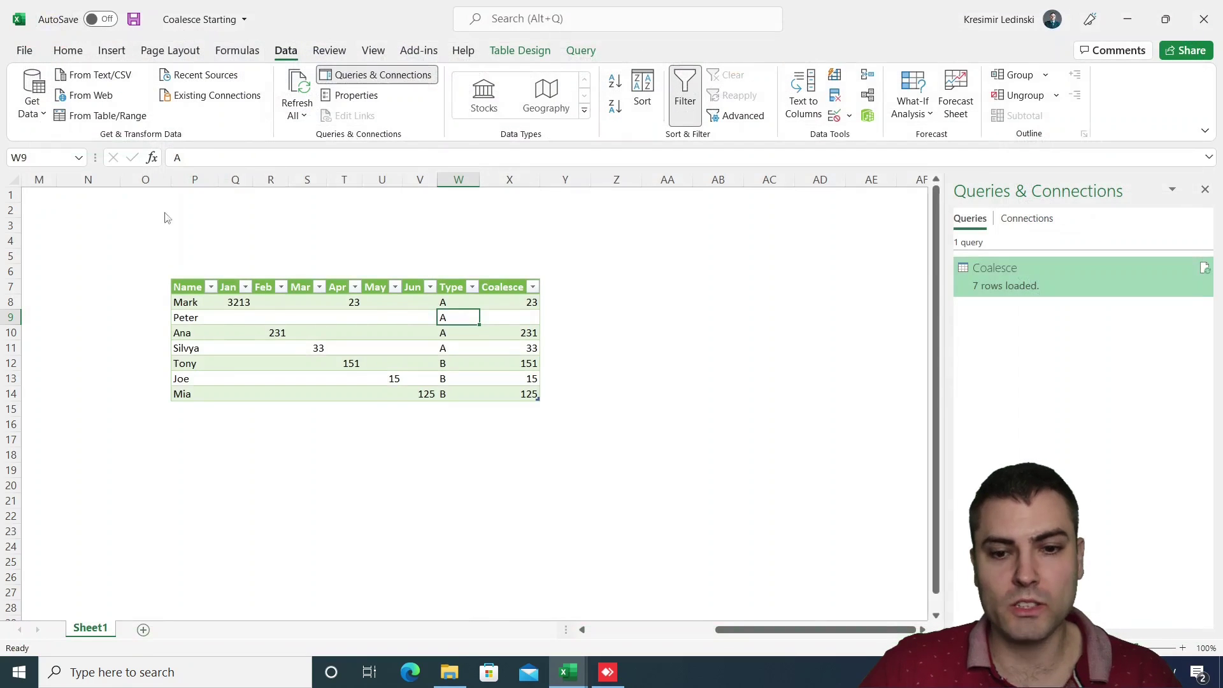